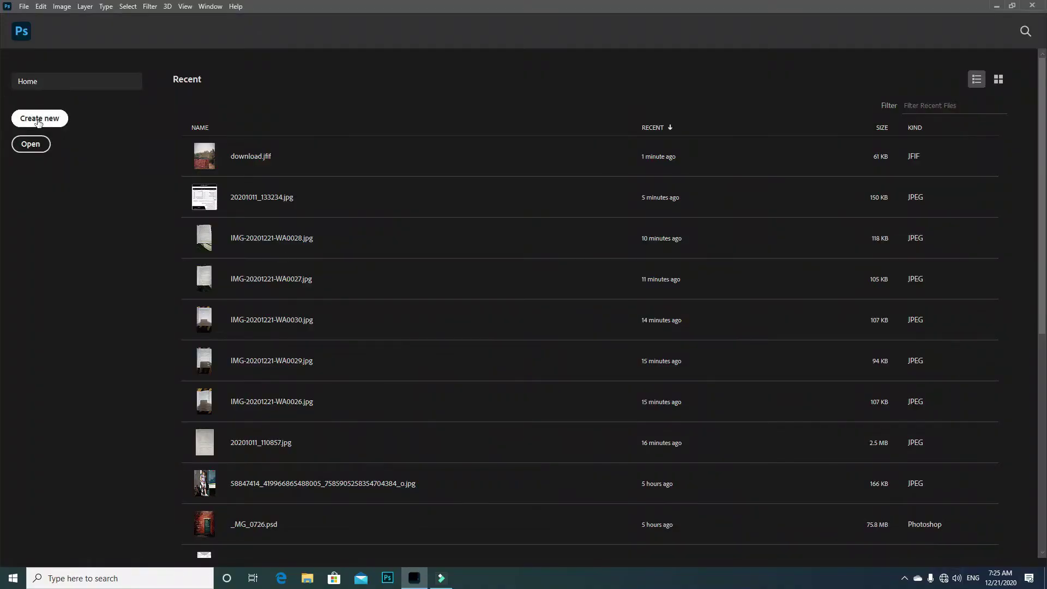
Create a new Landscape-preset document and crop it to a 4:5 portrait ratio
click(39, 118)
double_click(323, 207)
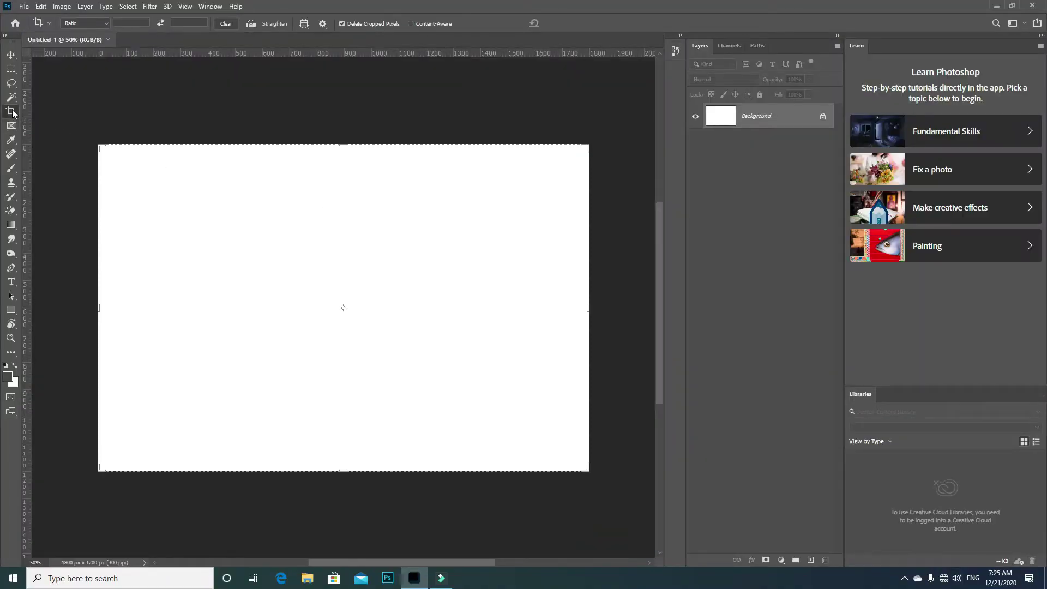
click(84, 23)
click(125, 22)
text(4)
click(176, 23)
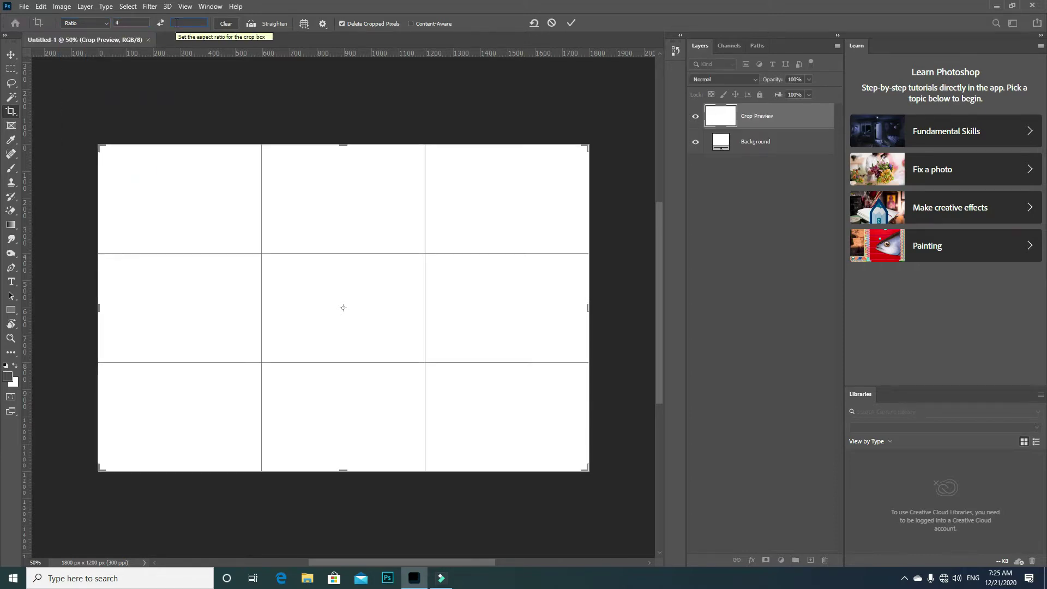
text(5)
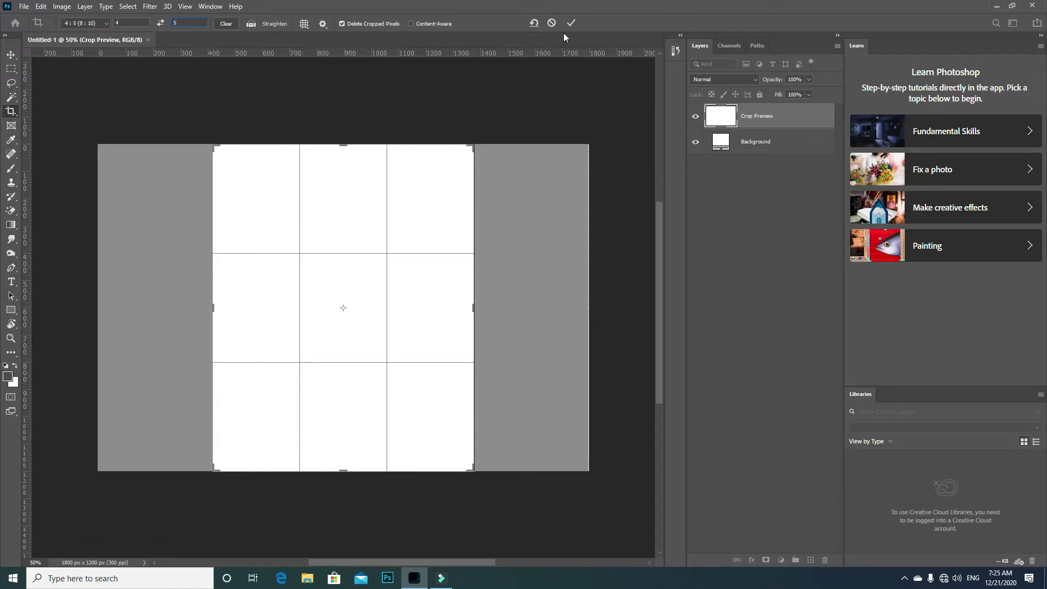
click(571, 23)
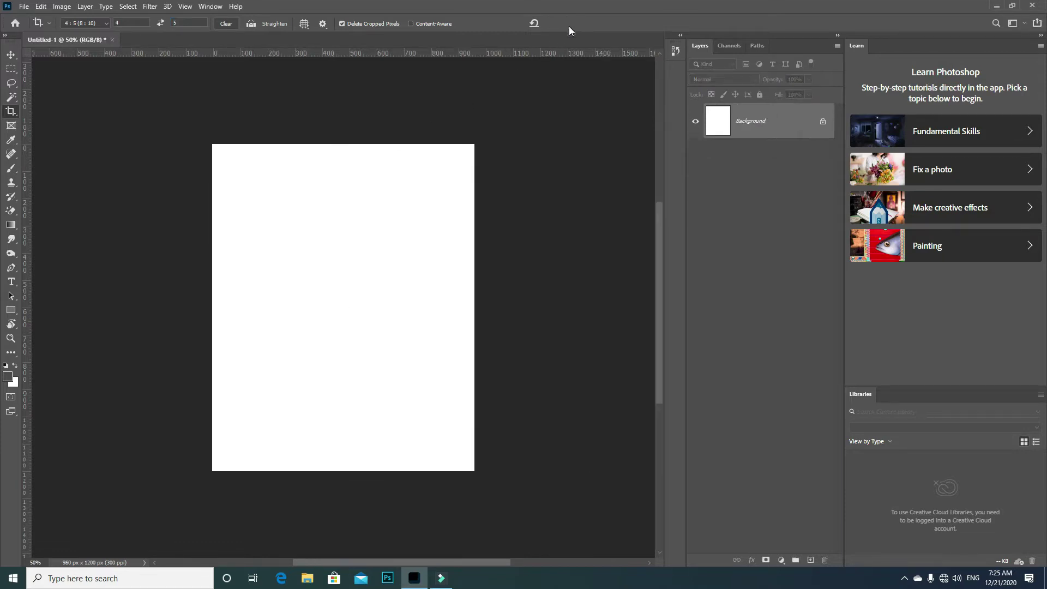
key(ctrl+minus)
Add a Solid Color fill layer in grey #919191
click(786, 561)
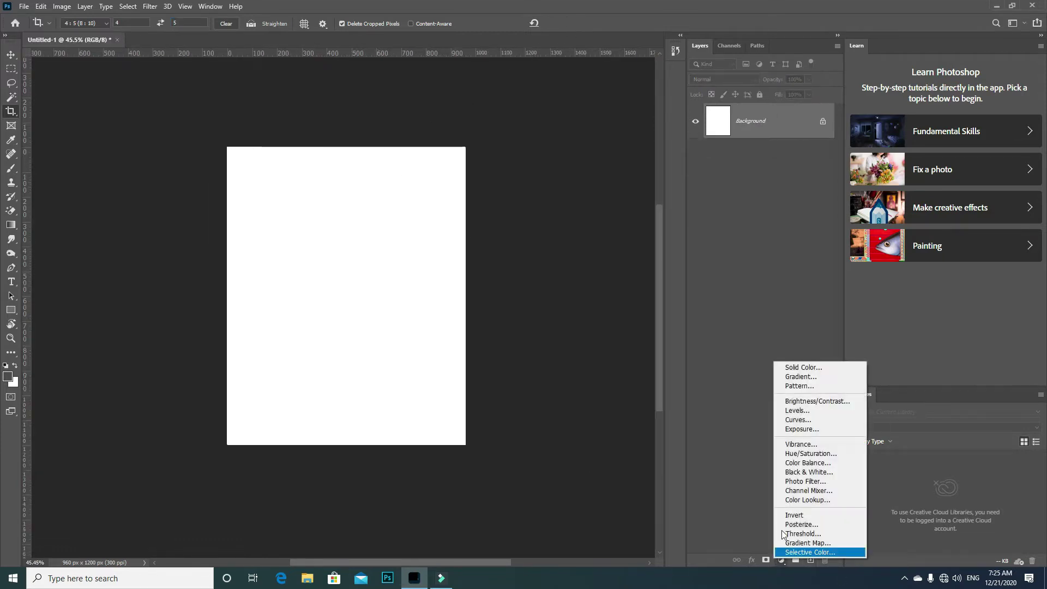
click(816, 371)
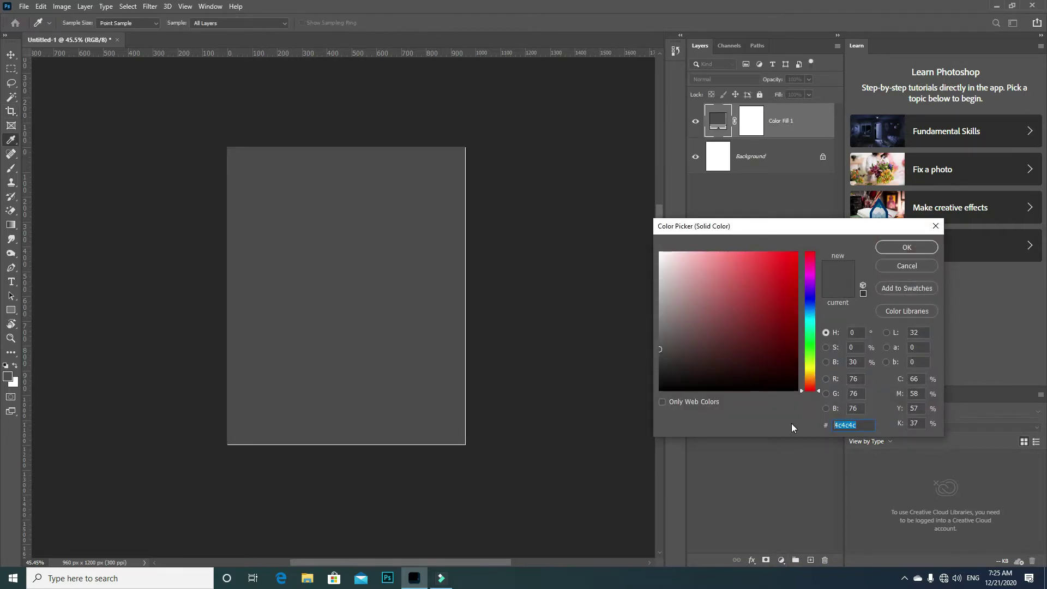
text(91919)
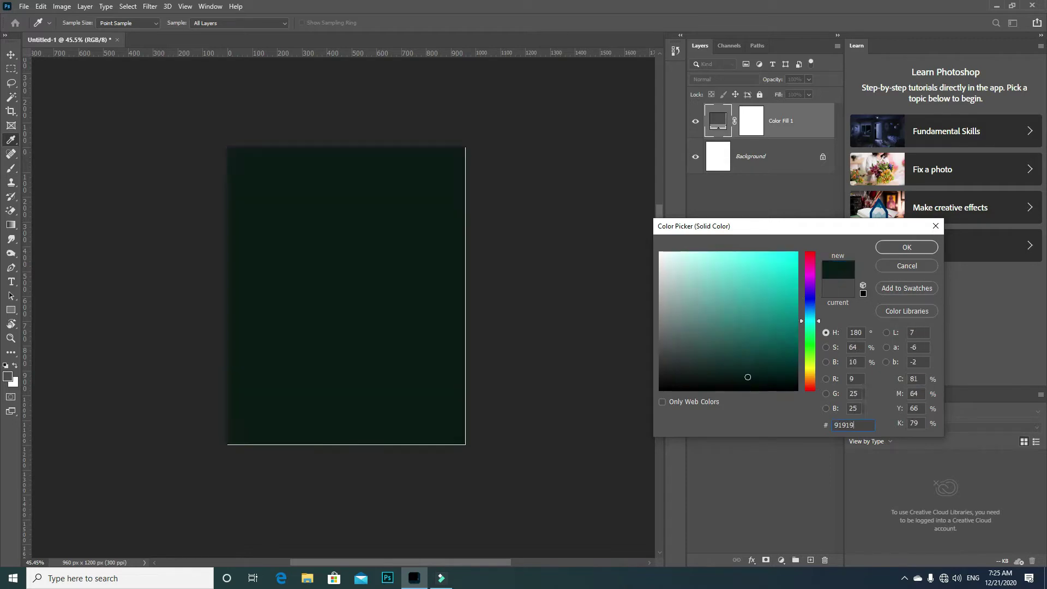
text(1)
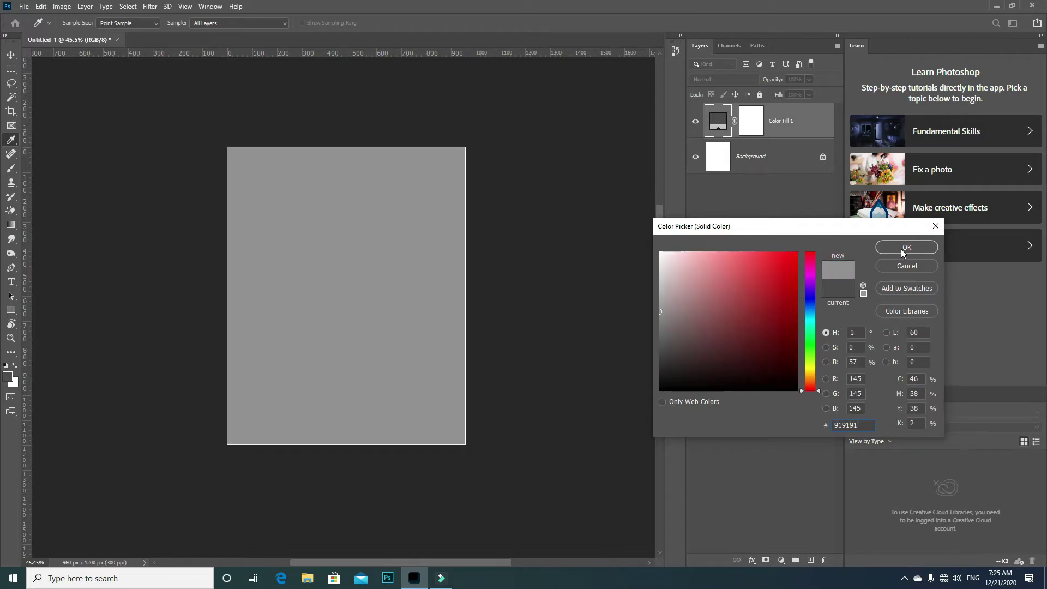
click(905, 247)
Place the walls02 brick-wall image into the document as an embedded layer
key(c)
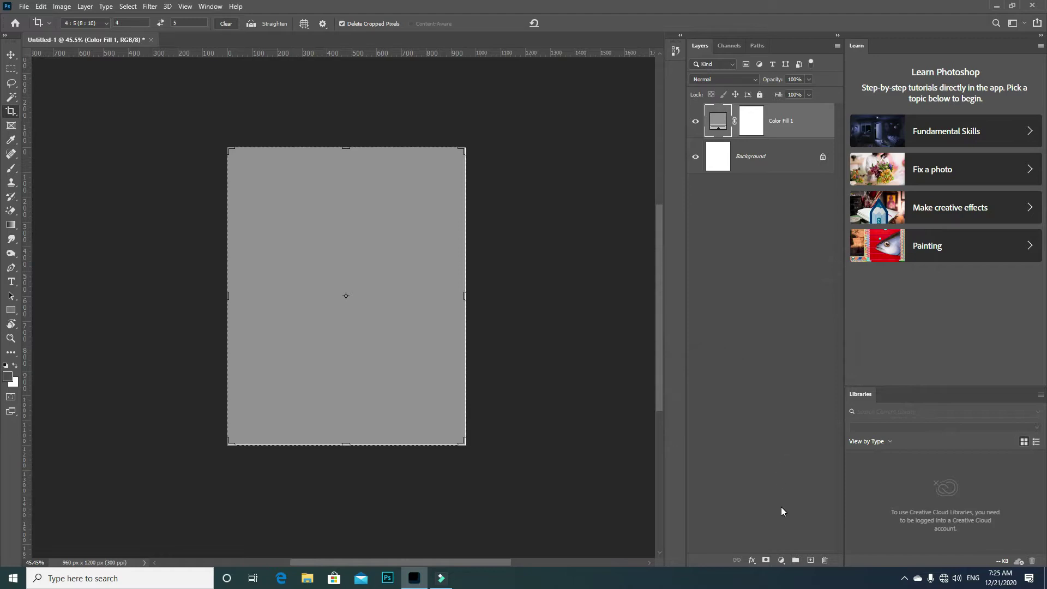
key(m)
click(24, 6)
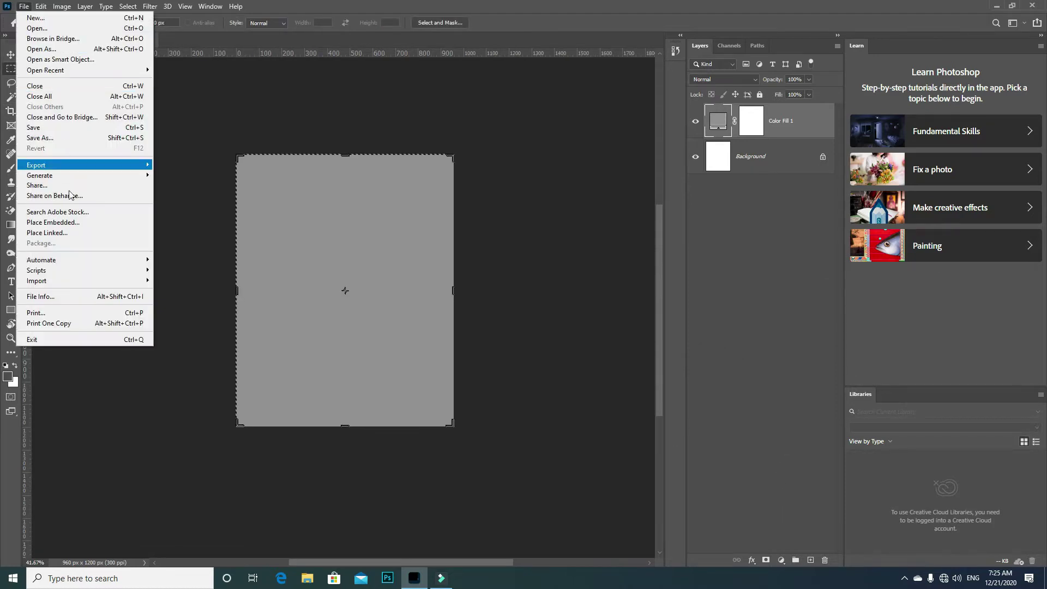
click(69, 220)
double_click(287, 100)
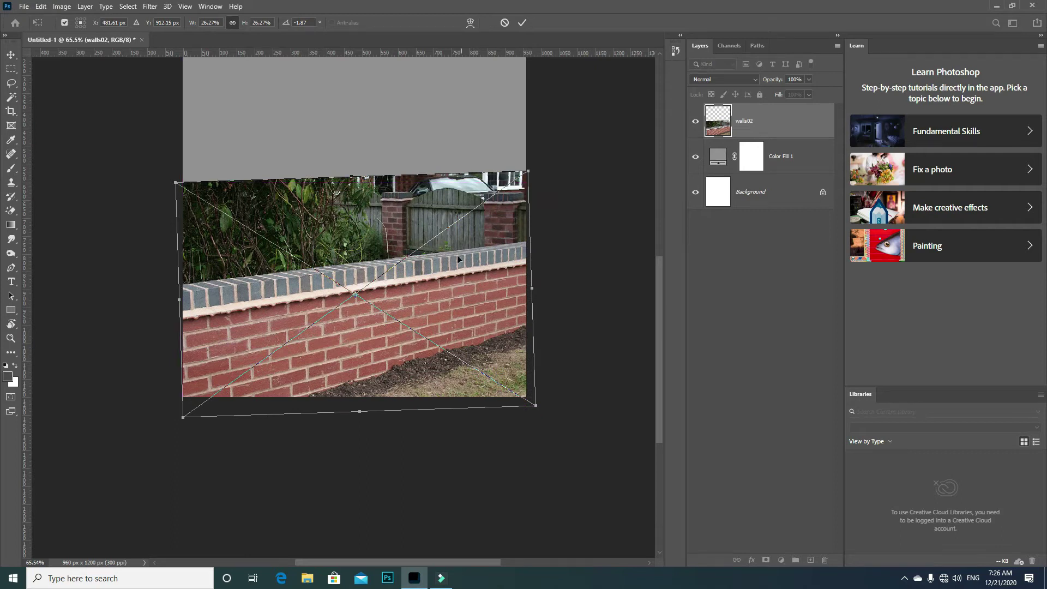
key(Return)
Quick-select the hedge above the wall and add an inverted mask so only the wall shows
scroll(454, 266, down, 2)
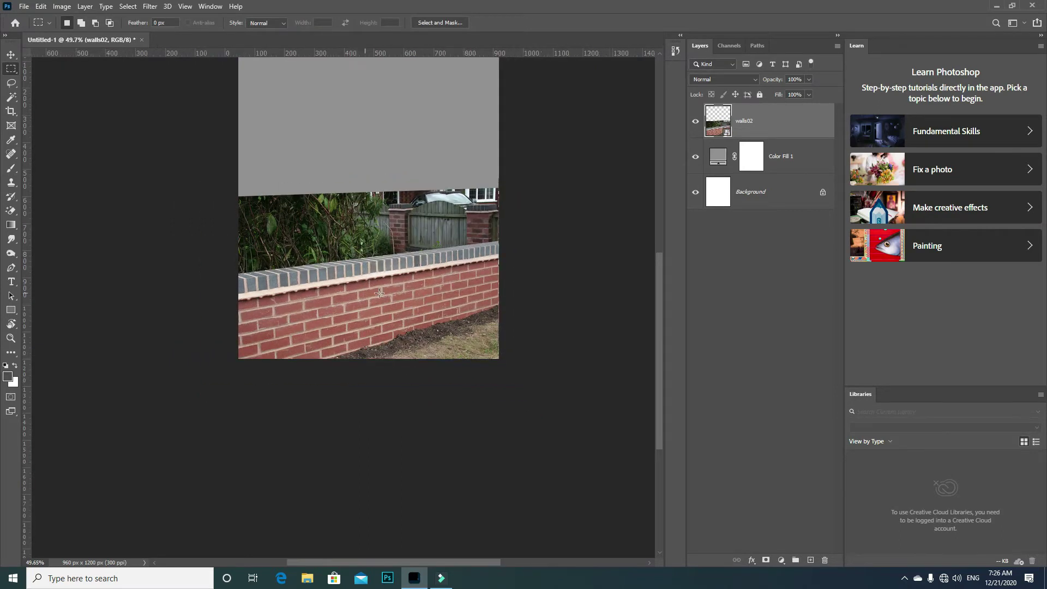
scroll(336, 271, up, 2)
click(11, 96)
key(shift+w)
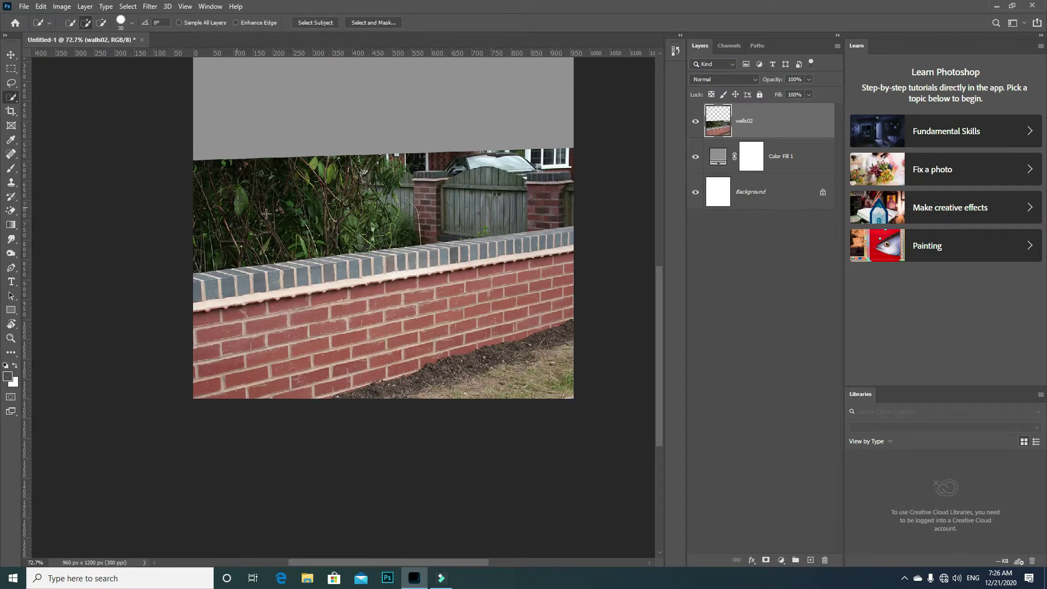
drag(266, 214, 575, 184)
click(514, 161)
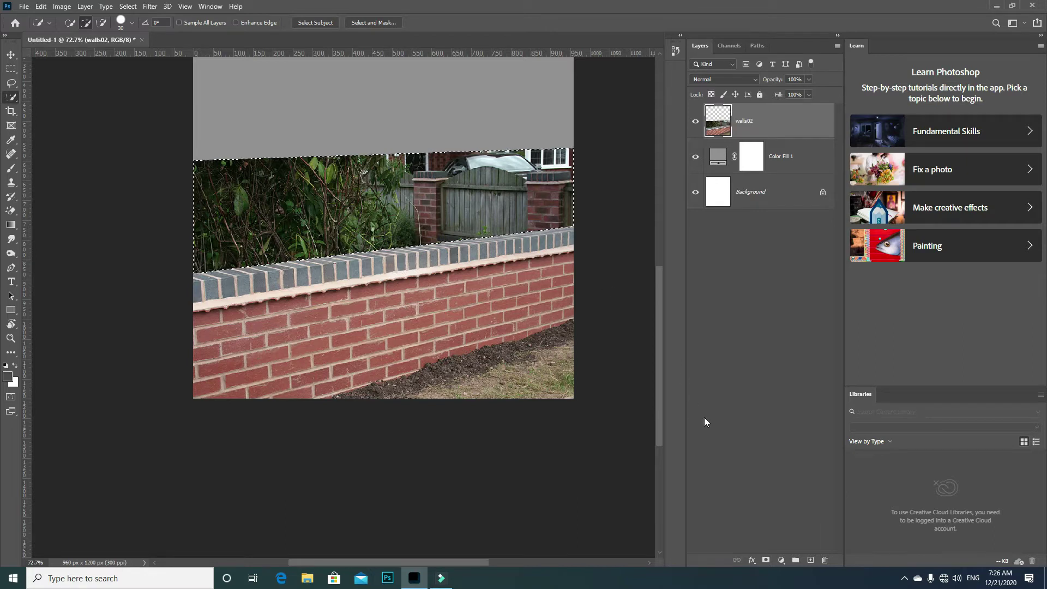
click(765, 560)
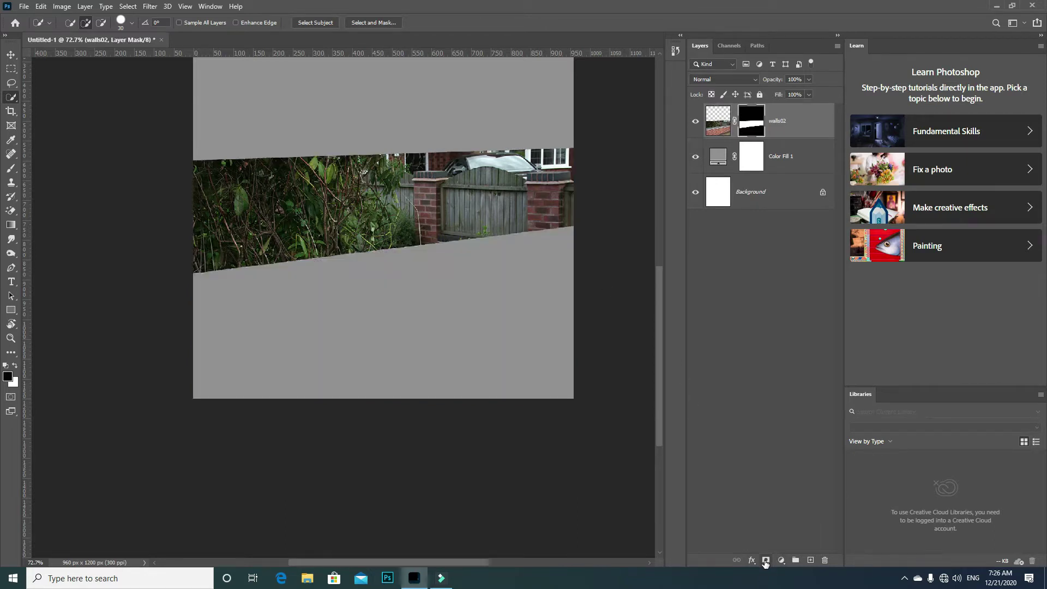
key(ctrl+i)
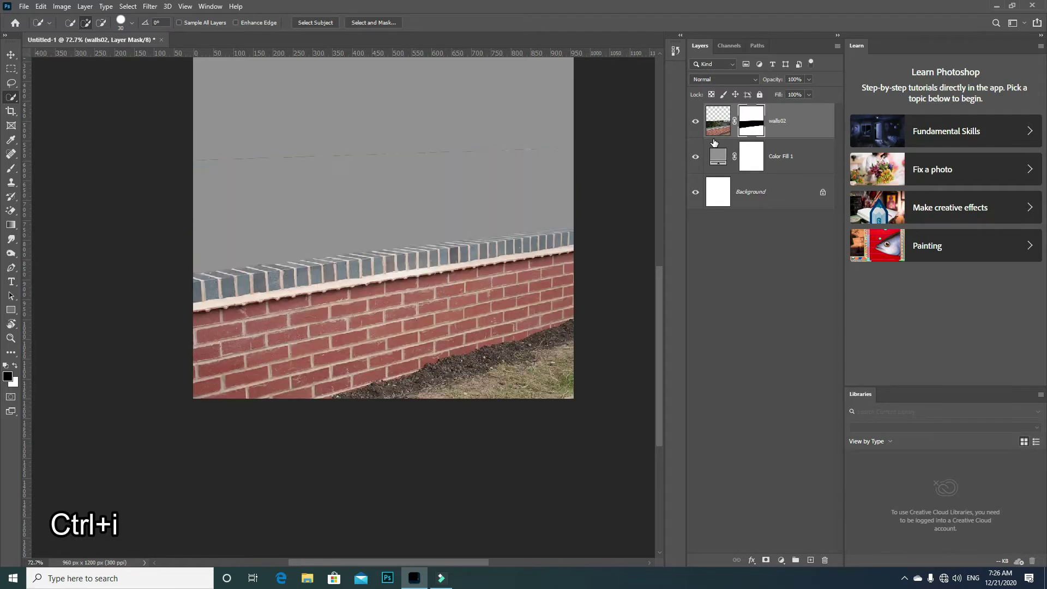
Place the 'unnamed' trees image slightly higher on the canvas and rasterize its layer
click(25, 6)
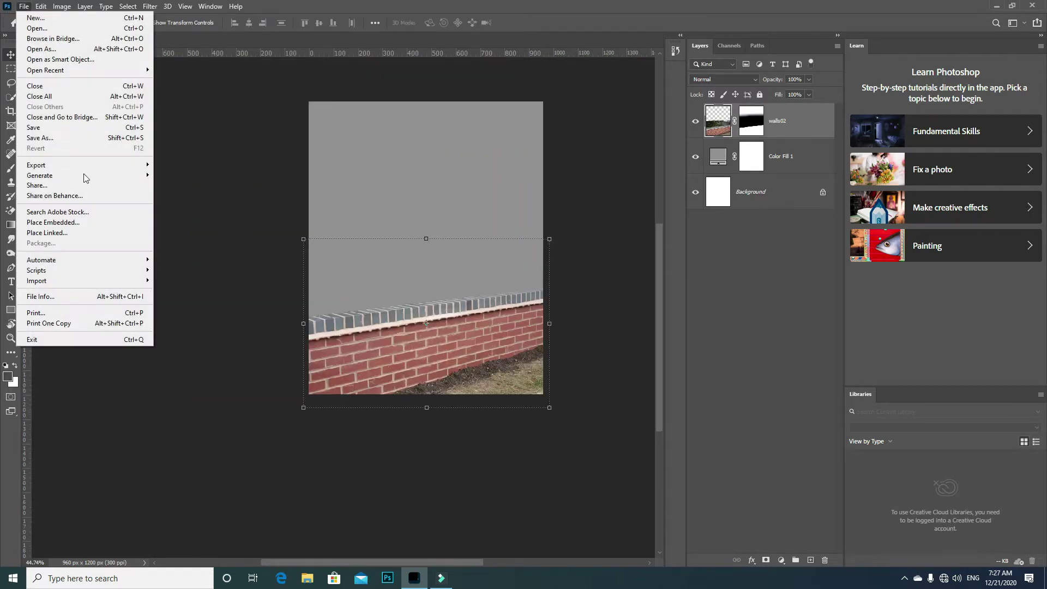
click(89, 223)
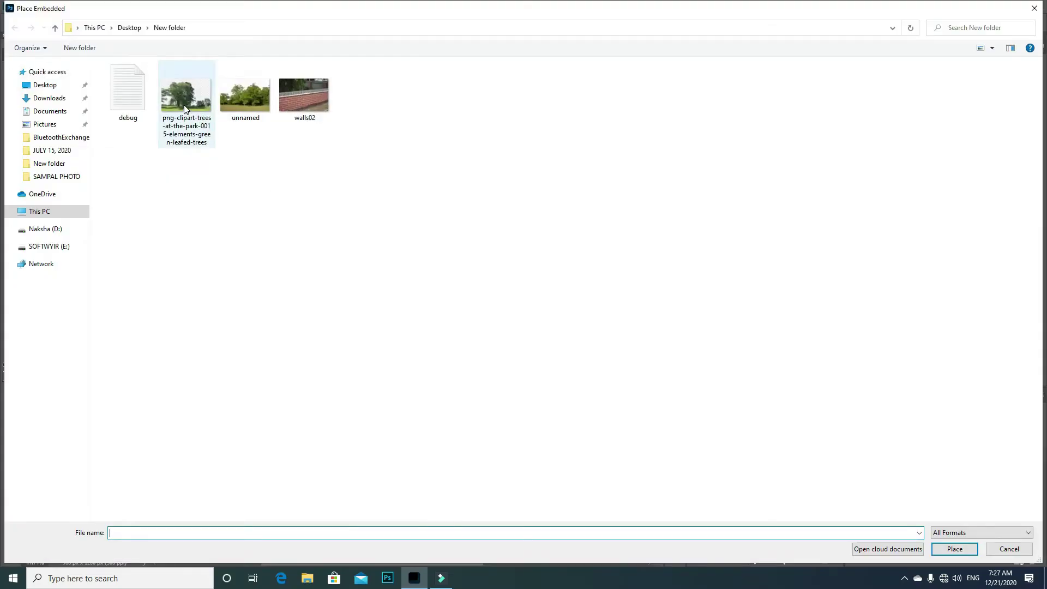
double_click(231, 97)
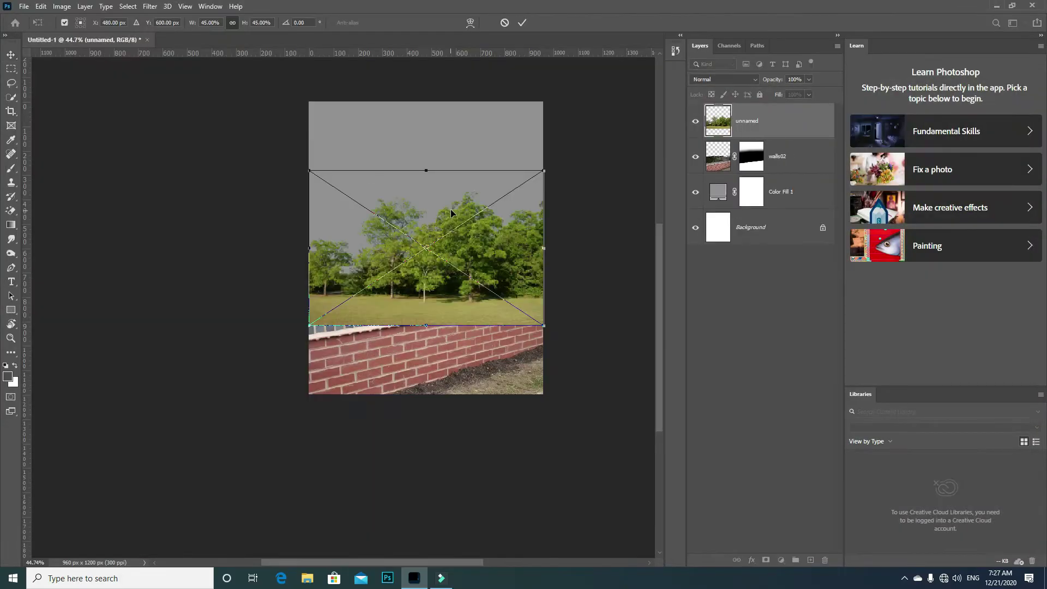
drag(451, 209, 450, 200)
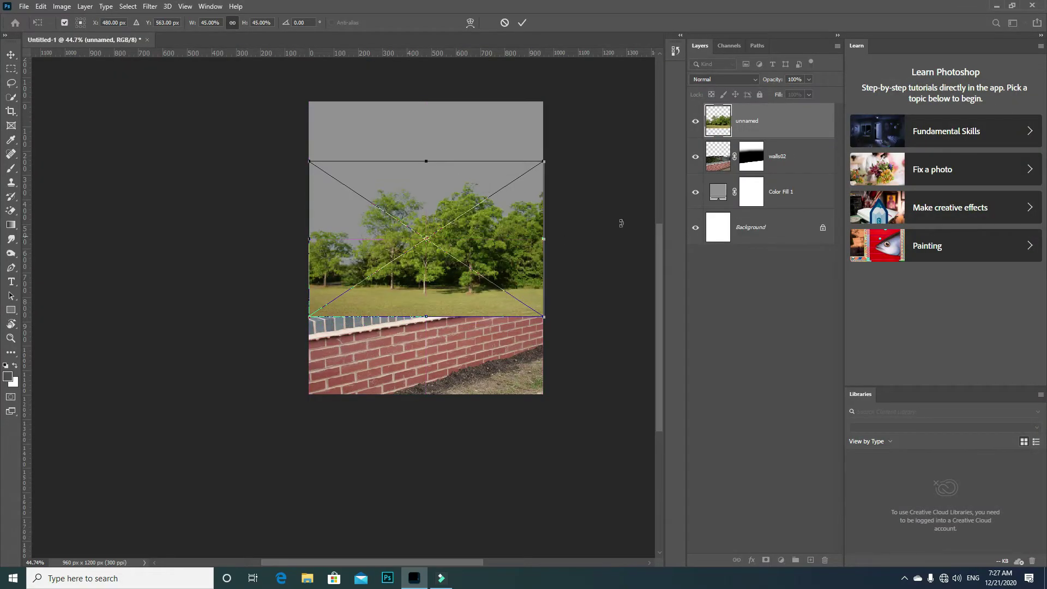
click(522, 23)
right_click(784, 126)
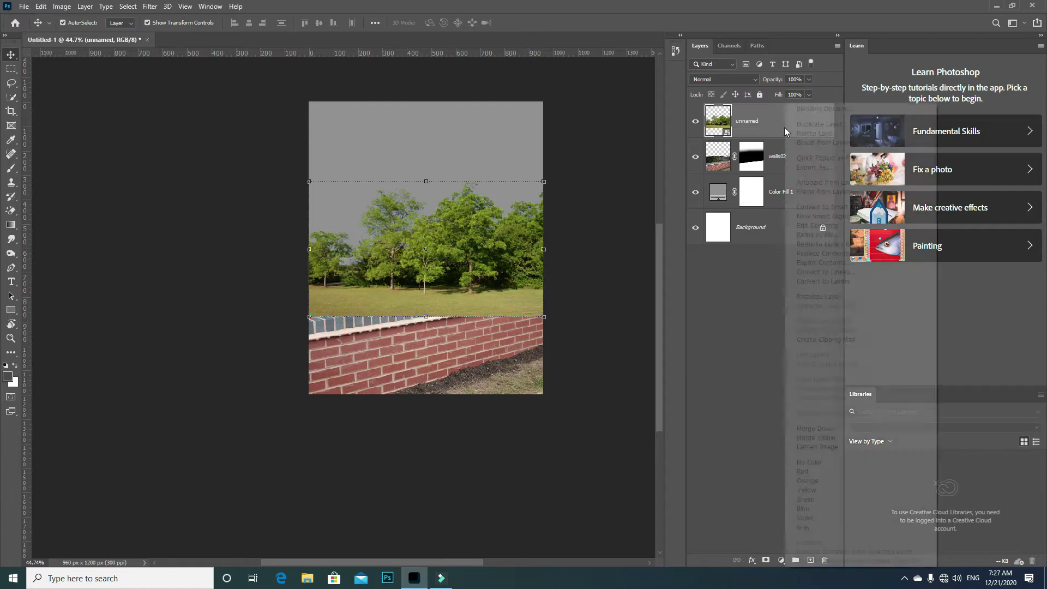
click(825, 300)
right_click(774, 116)
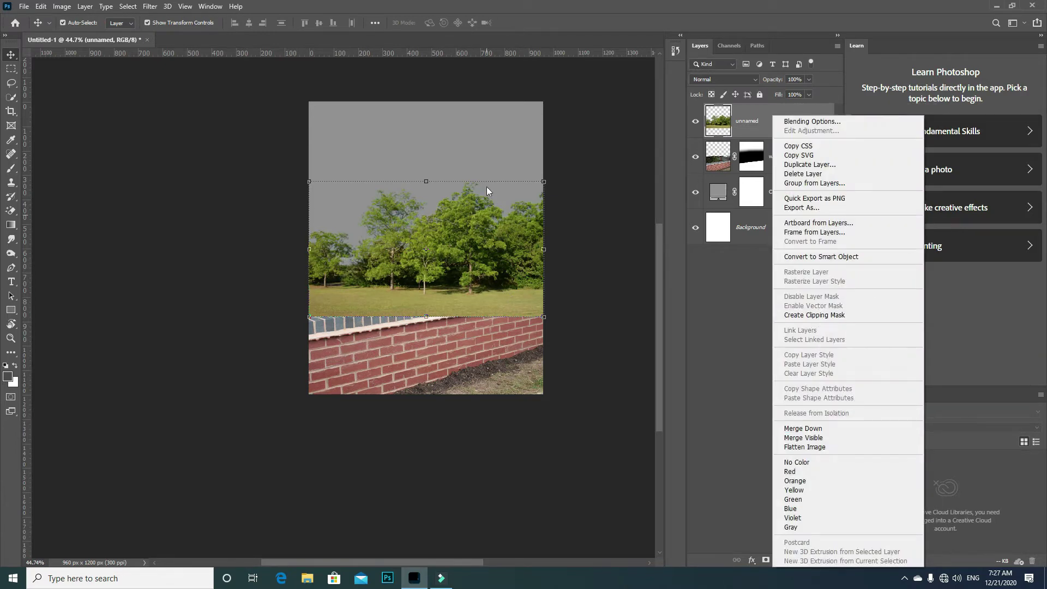
click(487, 191)
Flip the trees horizontally, shift them down, move them below walls02 and enlarge them
key(ctrl+t)
right_click(457, 240)
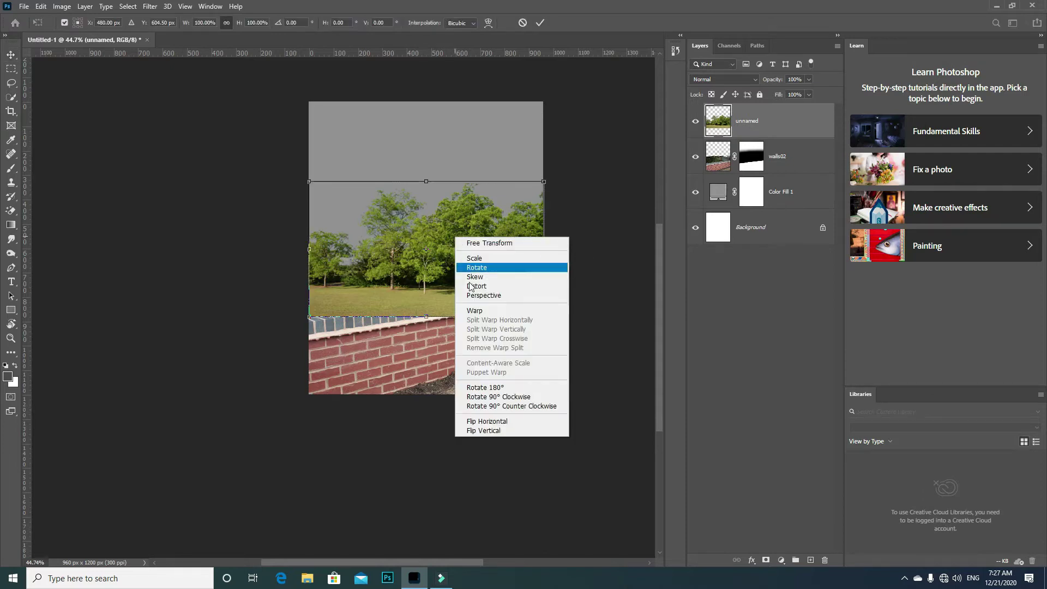
click(485, 421)
mouse_move(501, 266)
mouse_down()
mouse_move(516, 282)
mouse_move(500, 285)
mouse_up()
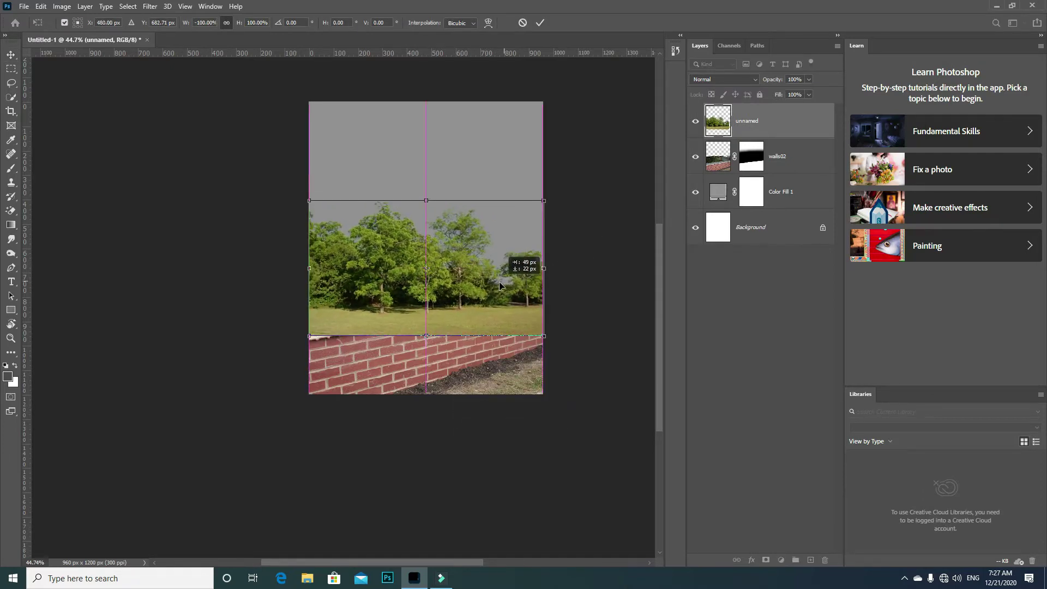
key(Return)
drag(774, 120, 766, 180)
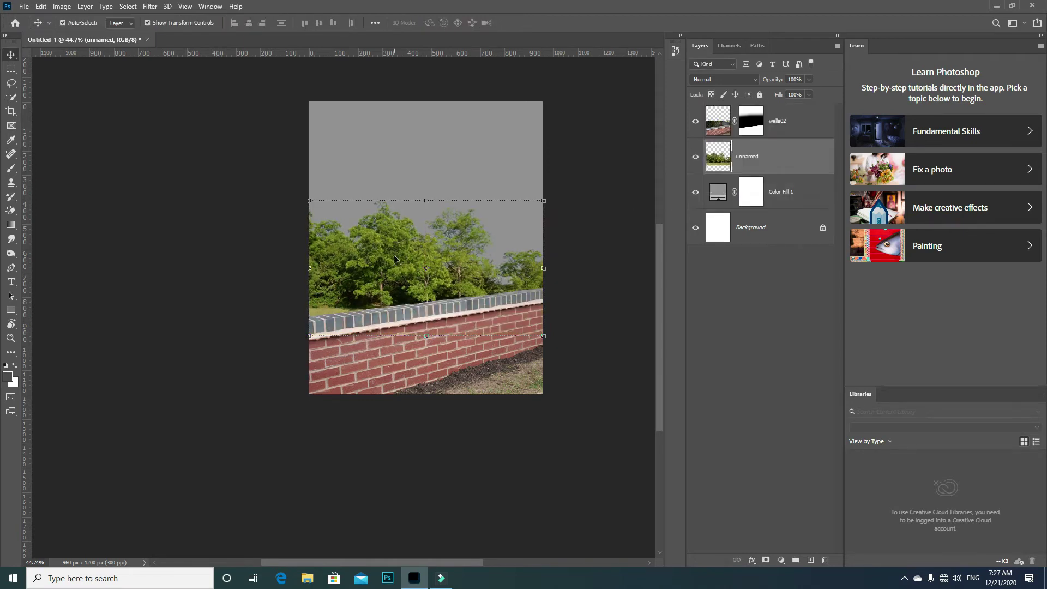
key(ctrl+t)
scroll(605, 138, down, 2)
scroll(463, 181, up, 3)
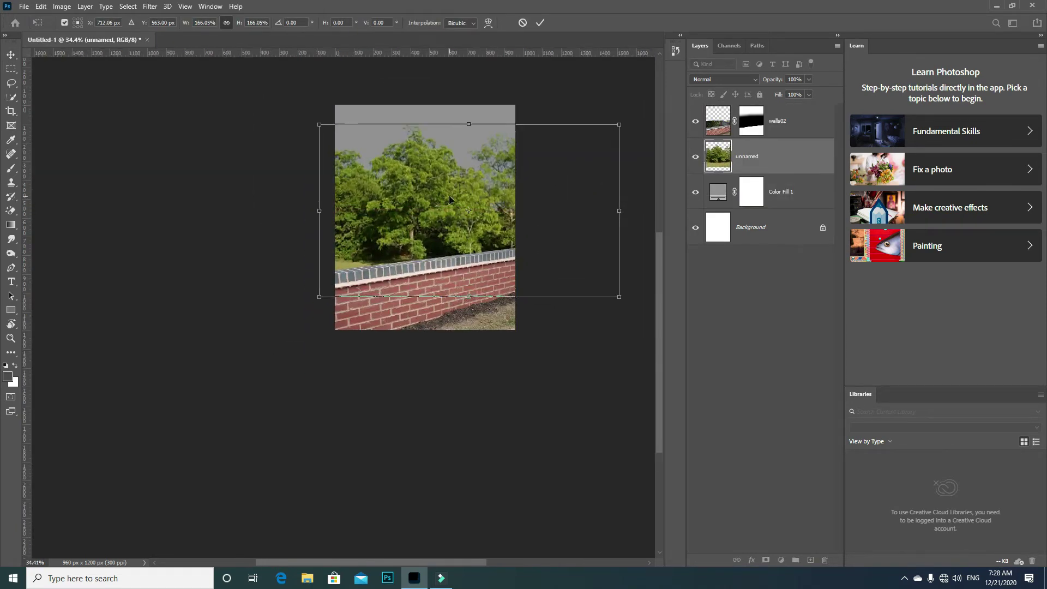
key(Return)
click(60, 8)
mouse_move(78, 35)
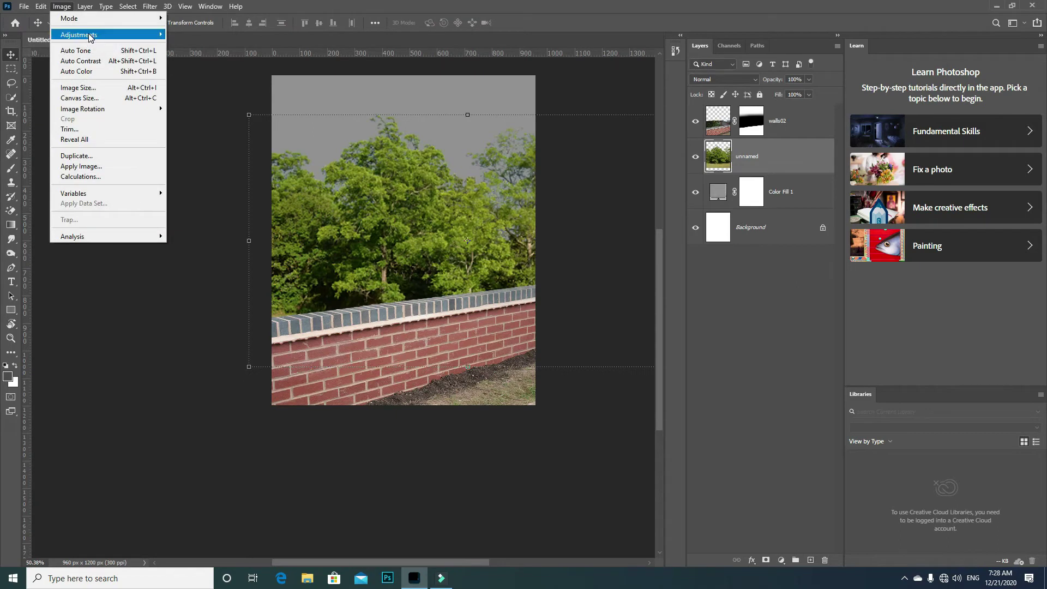
Lower the trees' saturation and lightness with Hue/Saturation
click(274, 93)
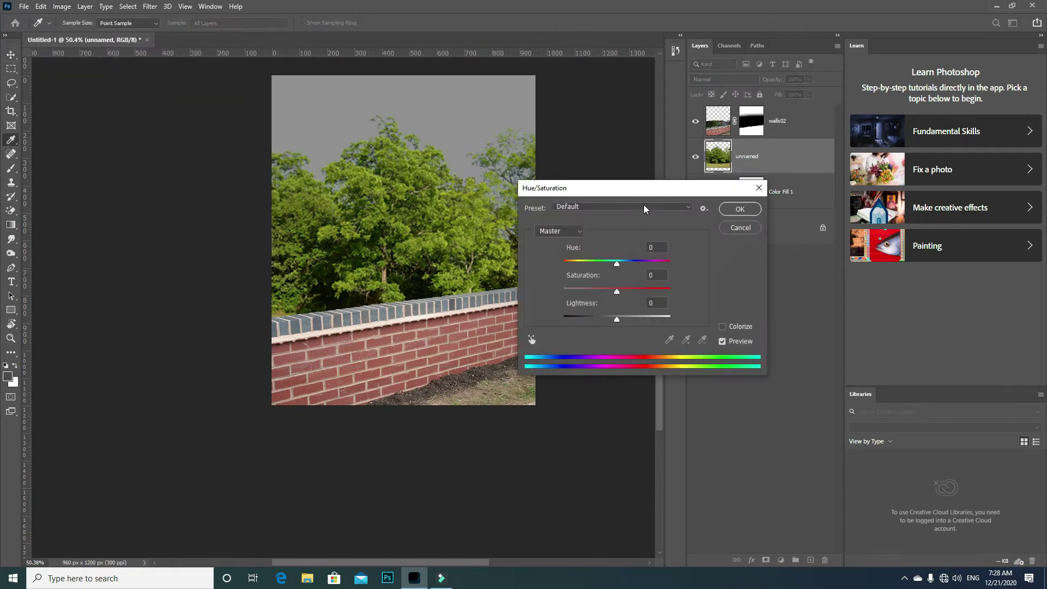
drag(643, 185, 715, 175)
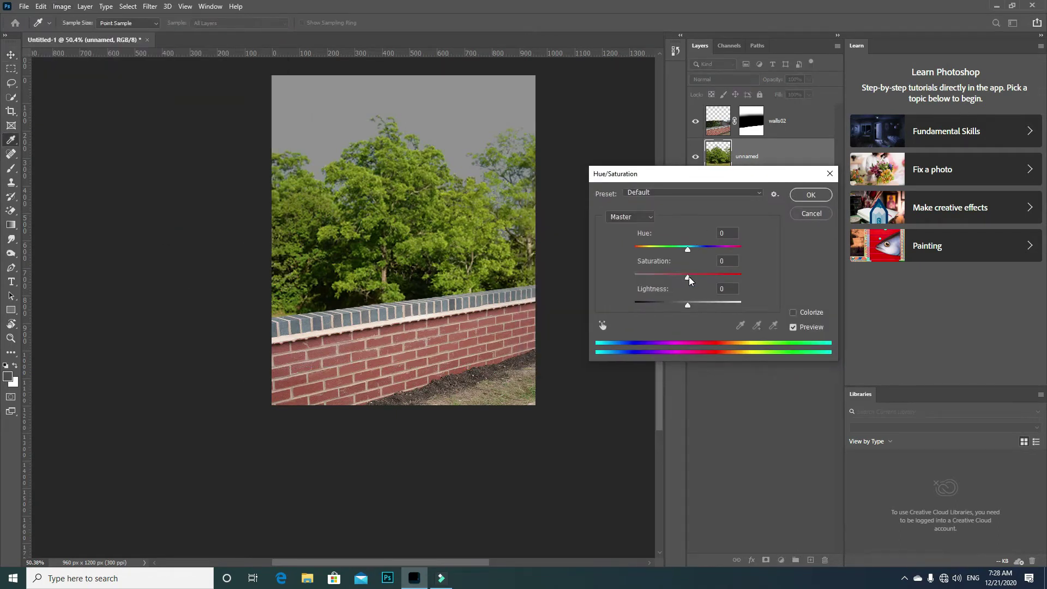
mouse_move(688, 280)
mouse_down()
mouse_move(657, 278)
mouse_move(706, 278)
mouse_move(663, 278)
mouse_up()
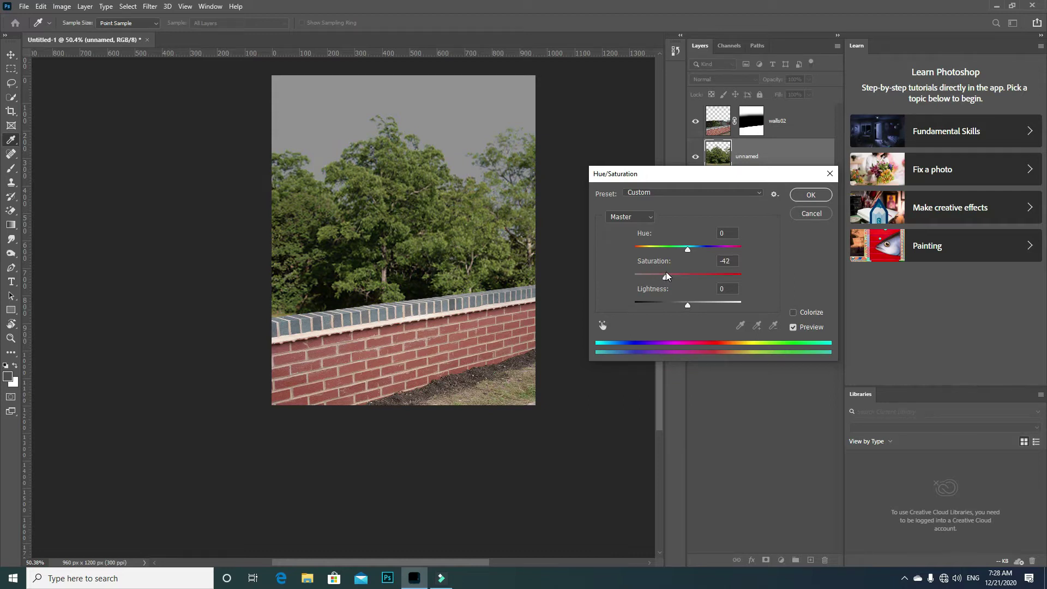
drag(688, 305, 662, 278)
click(809, 195)
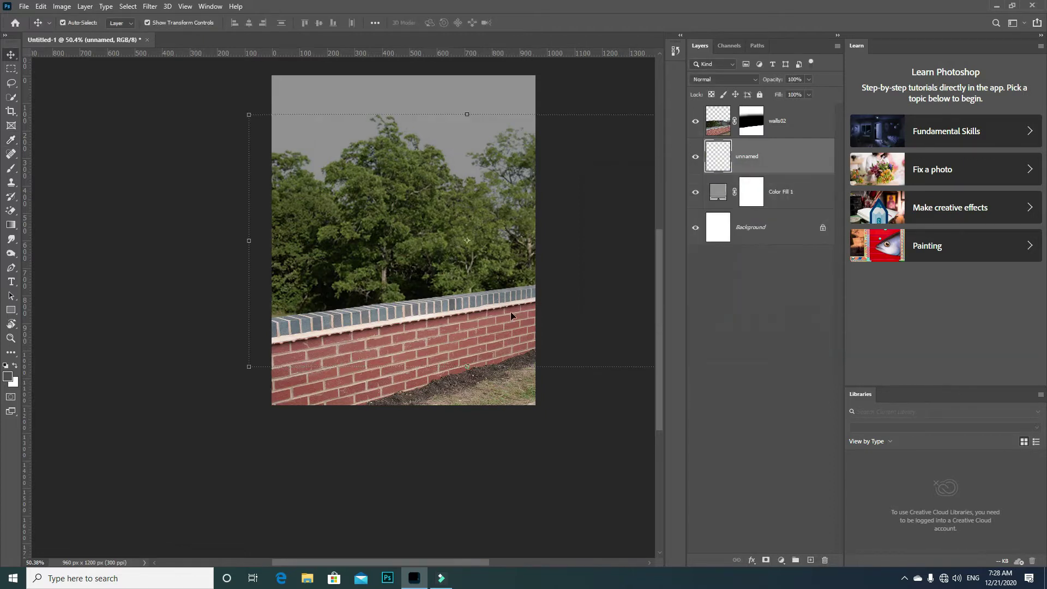
Apply a Gaussian Blur of about 8.2 px to the tree photo
key(v)
scroll(510, 312, down, 2)
click(149, 6)
mouse_move(156, 129)
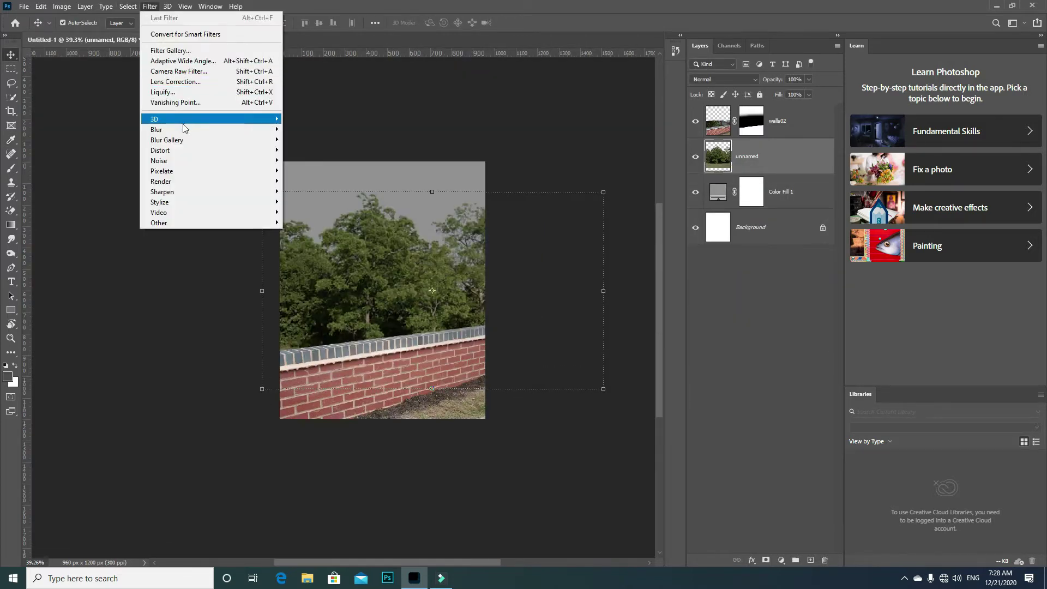
click(312, 170)
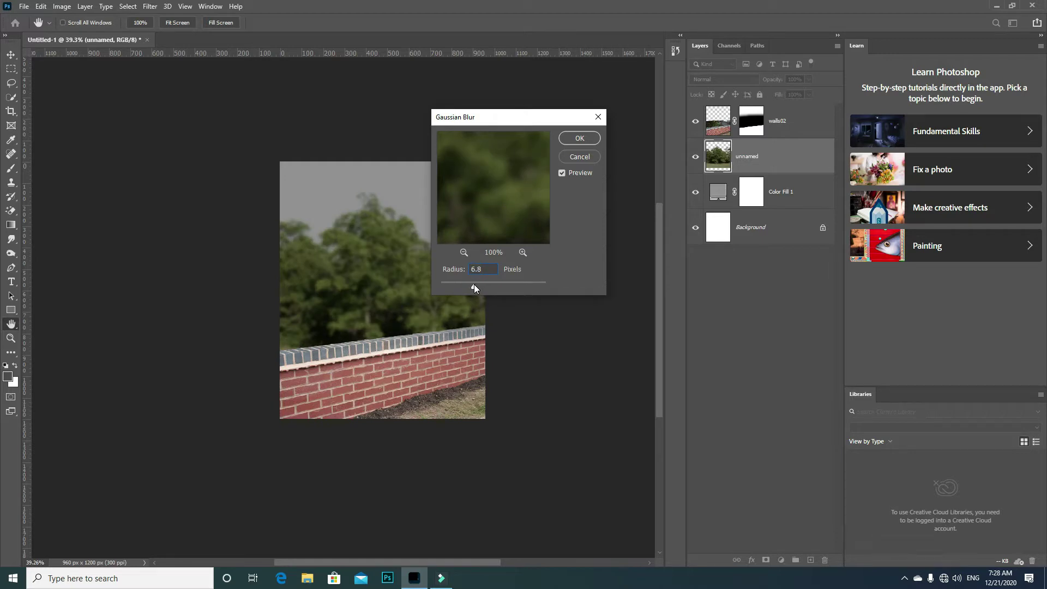
drag(475, 283, 478, 283)
click(578, 138)
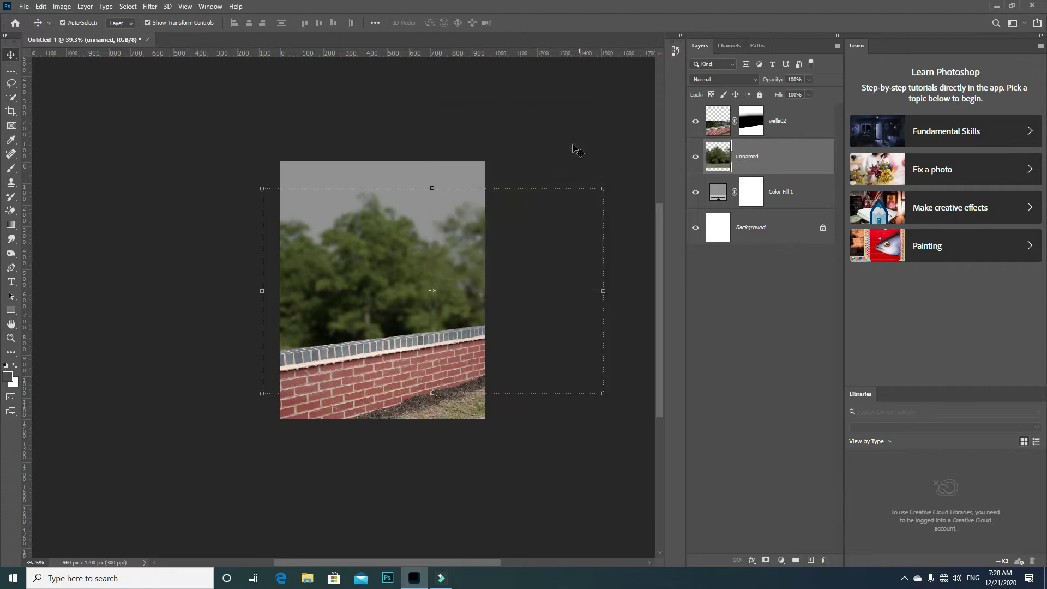
Paint a soft white spot on a new layer and move it below the tree layer
click(811, 561)
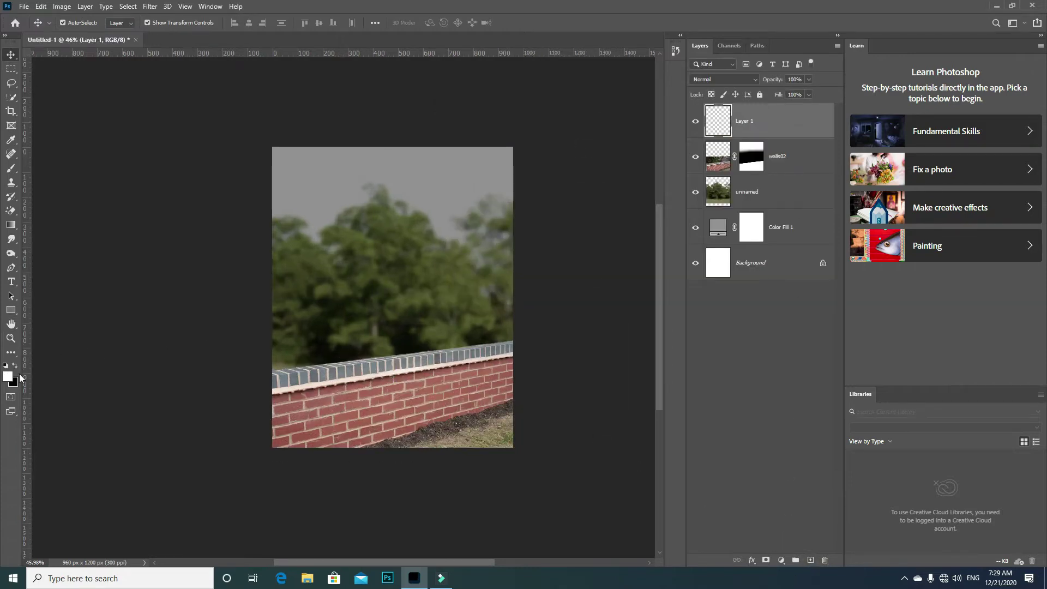
click(11, 168)
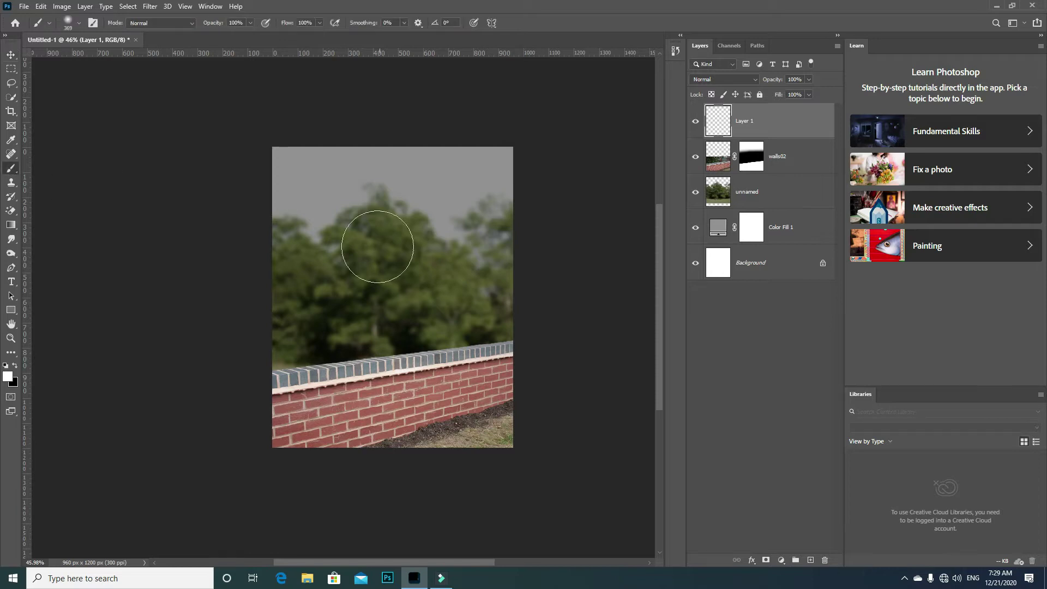
click(373, 233)
key(ctrl+t)
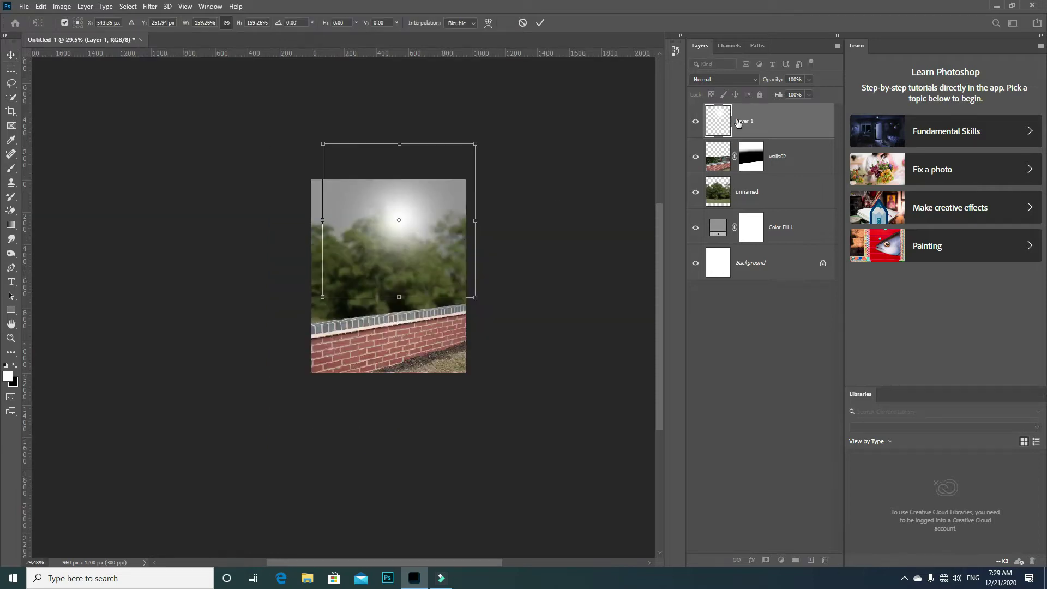
drag(738, 122, 738, 190)
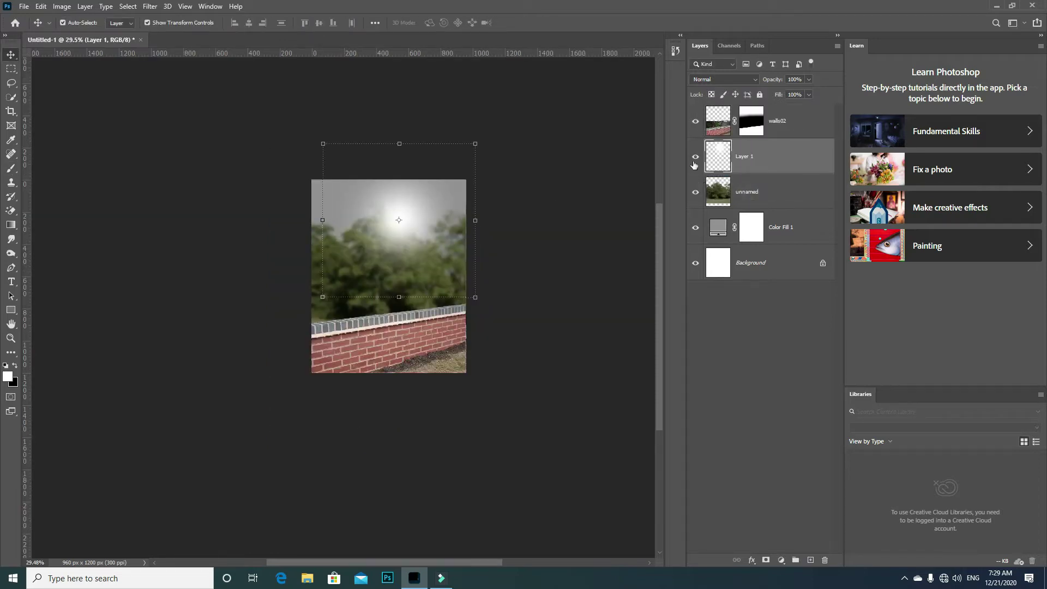
click(695, 159)
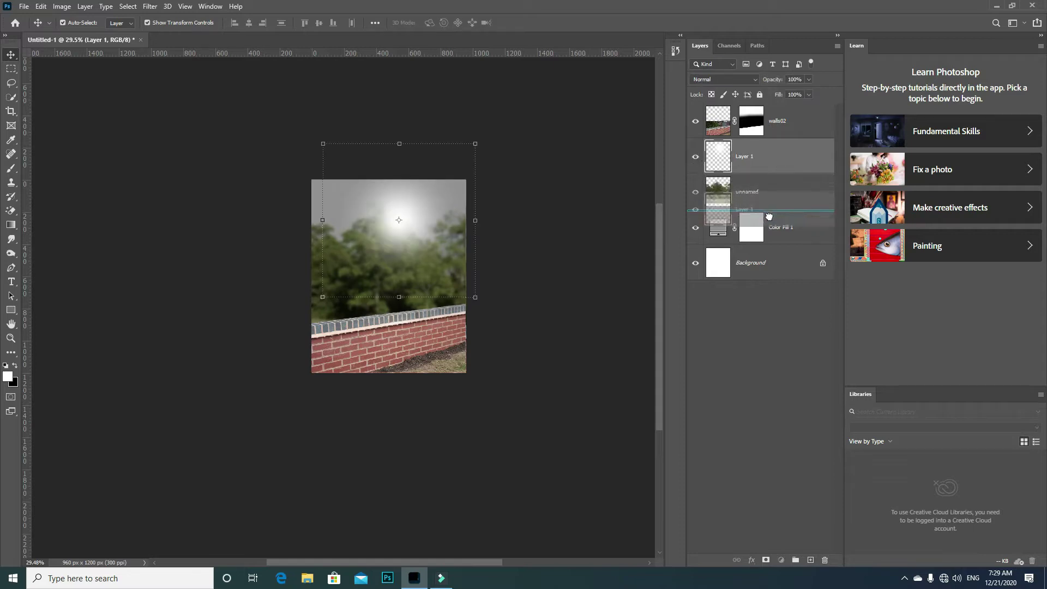
drag(771, 168, 771, 218)
Enlarge the white glow and position it slightly left and down in the sky
drag(480, 141, 491, 94)
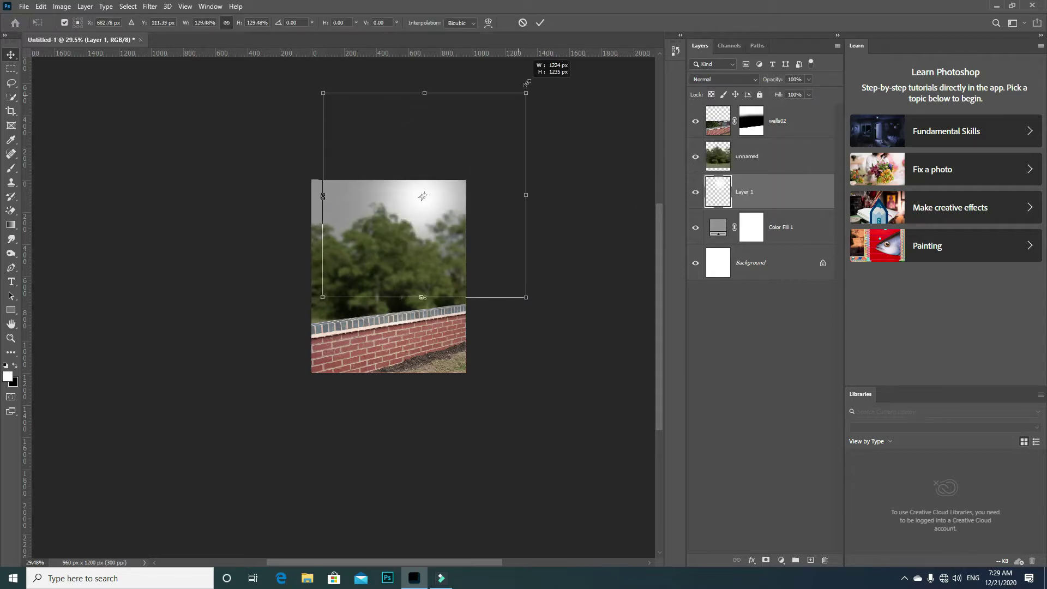
scroll(375, 163, down, 2)
scroll(375, 163, up, 2)
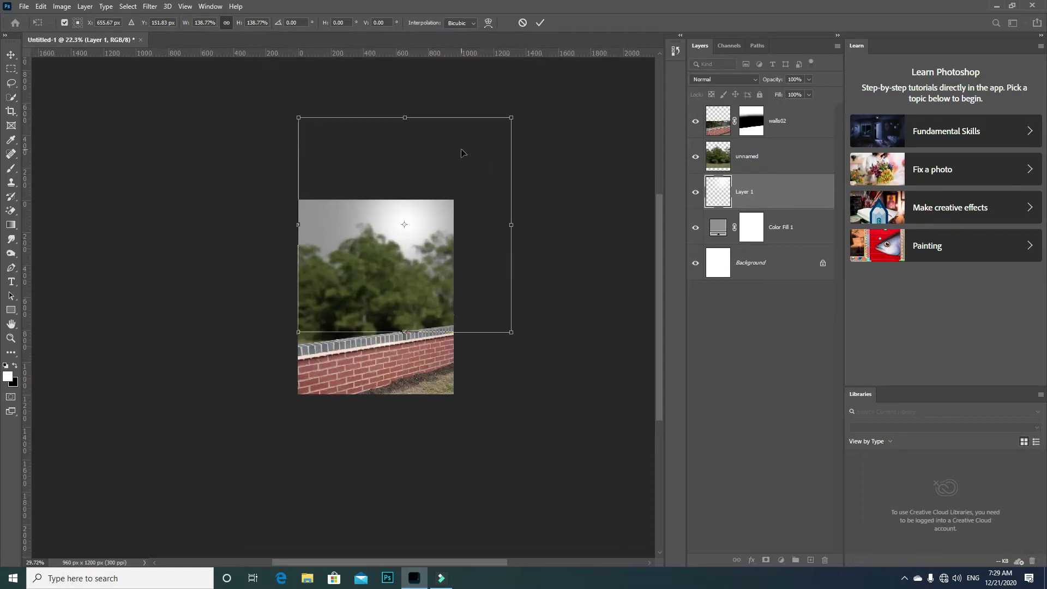
drag(511, 115, 540, 89)
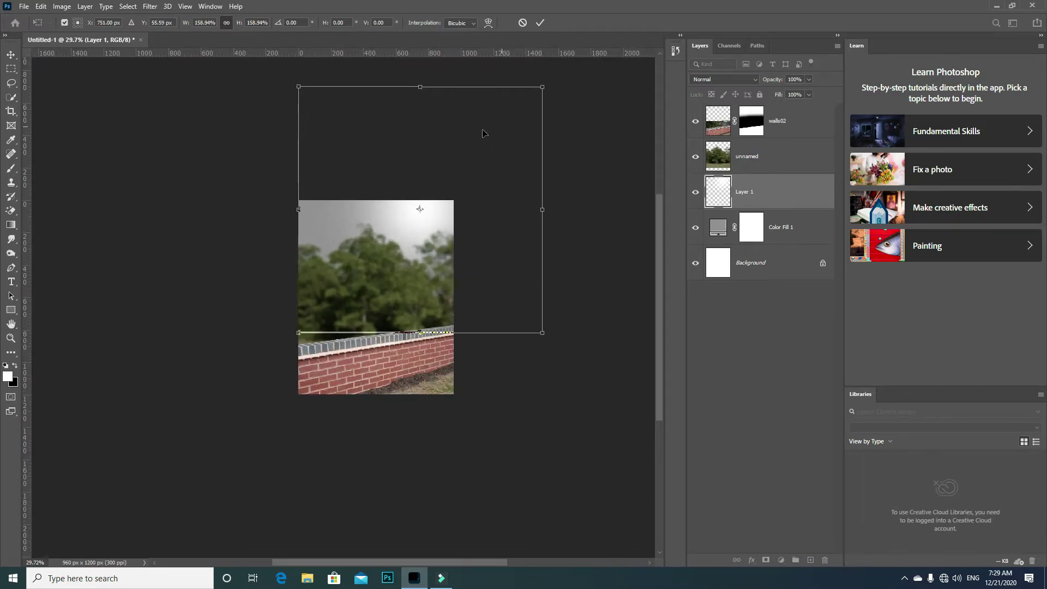
mouse_move(501, 133)
mouse_down()
mouse_move(418, 150)
mouse_move(496, 149)
mouse_up()
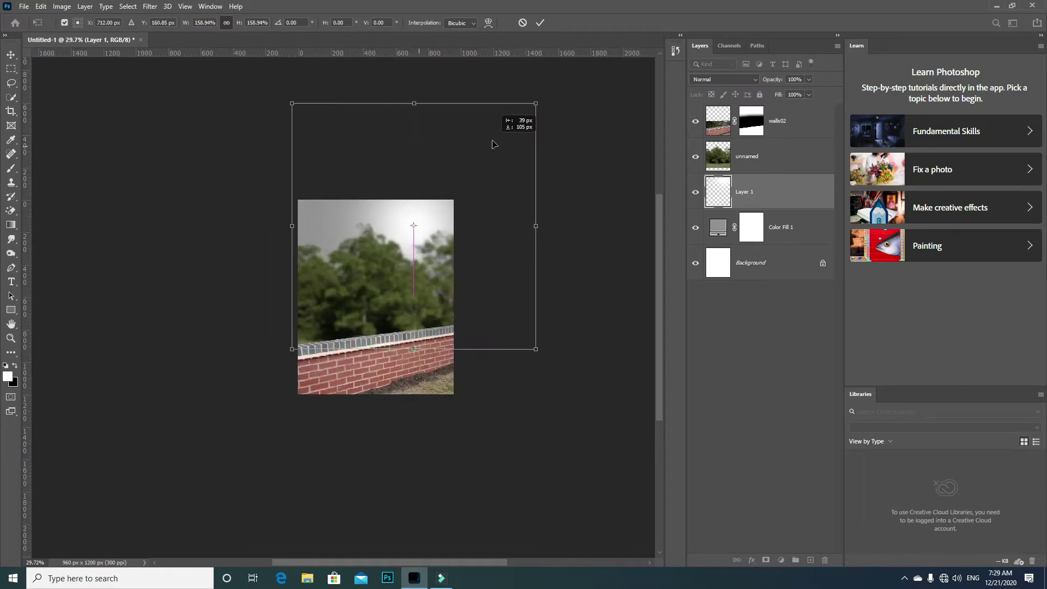
drag(538, 101, 570, 68)
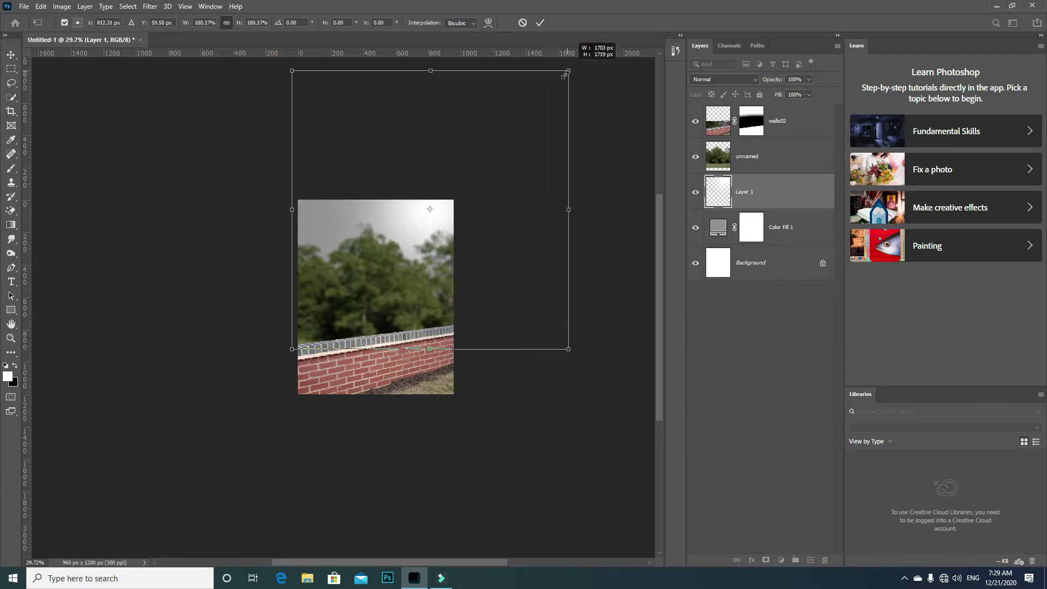
drag(534, 123, 526, 141)
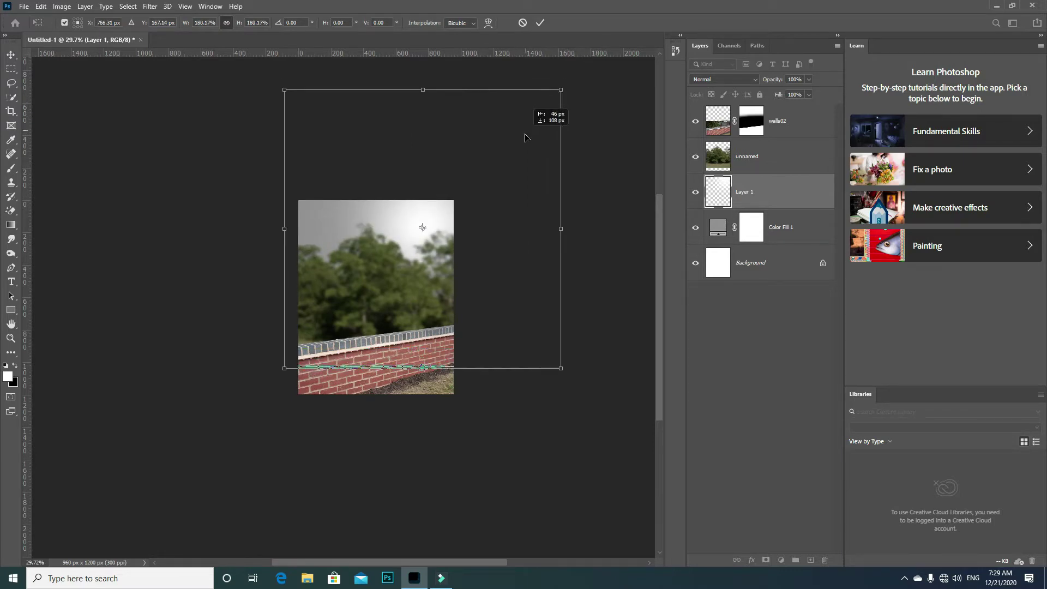
key(Return)
Select walls02 and add a new empty layer above it
scroll(452, 190, down, 2)
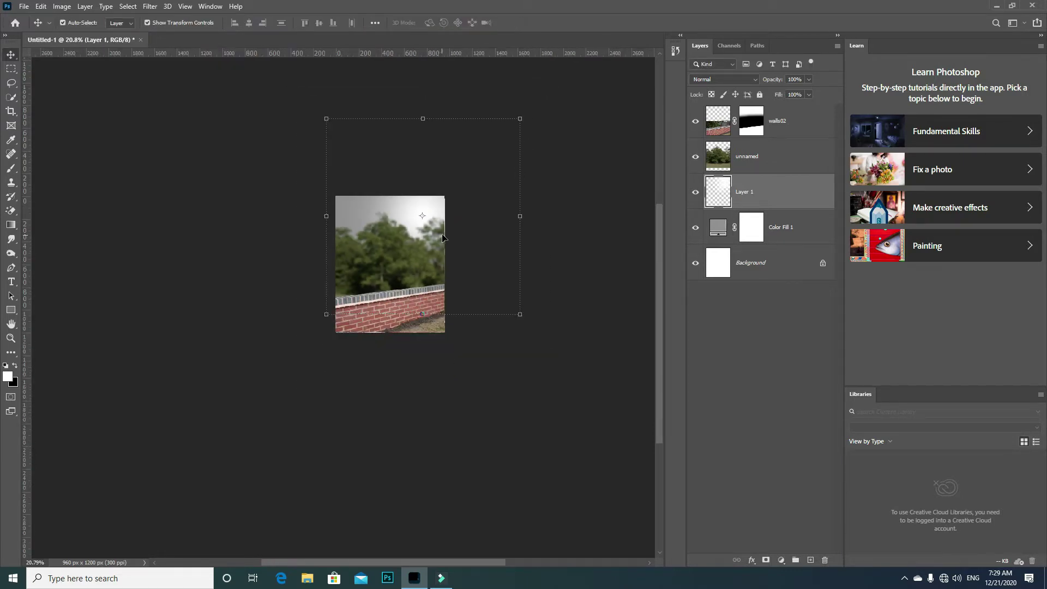
click(787, 125)
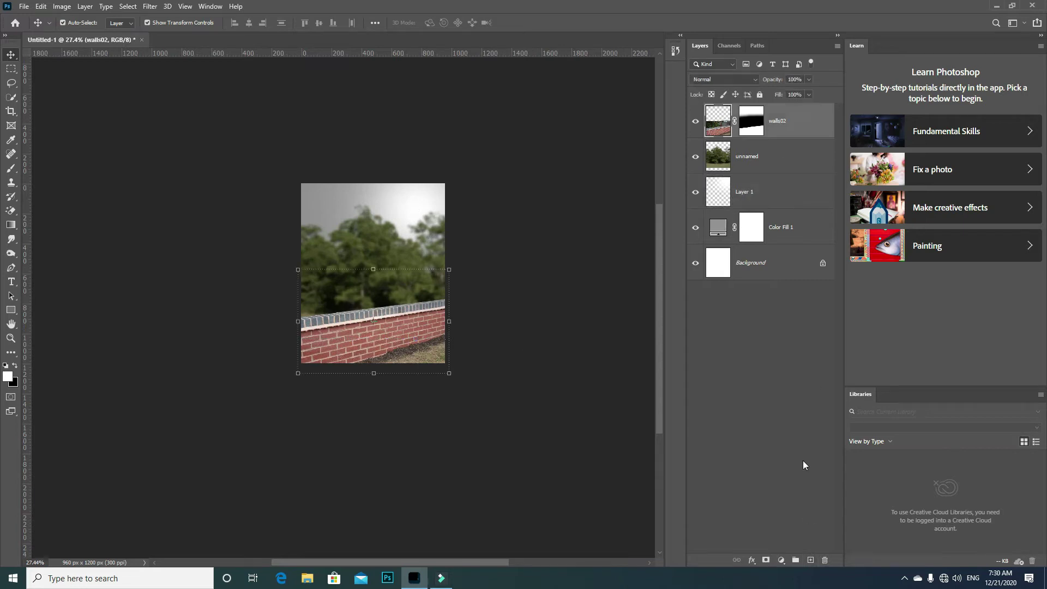
click(811, 559)
scroll(327, 218, up, 2)
scroll(327, 213, up, 2)
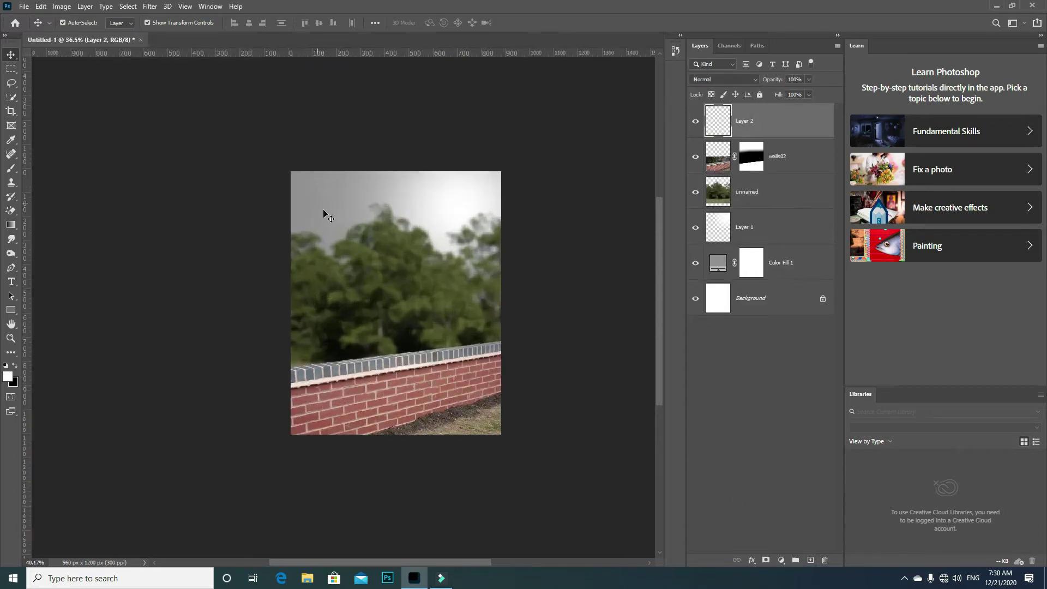
scroll(329, 205, up, 2)
Place the flare image toward the upper right and rasterize its layer
click(24, 6)
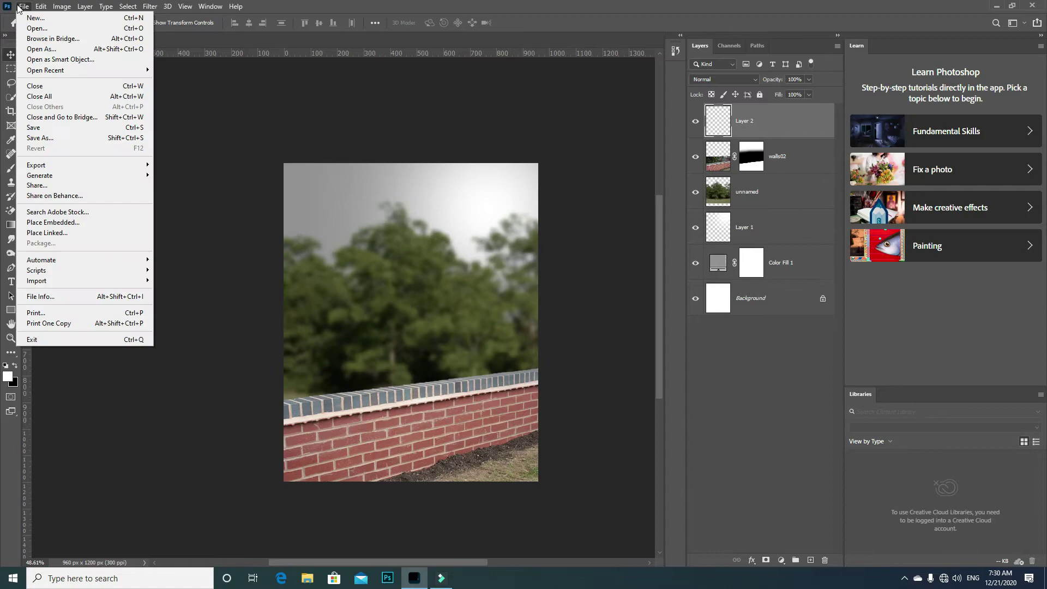
click(84, 223)
double_click(238, 100)
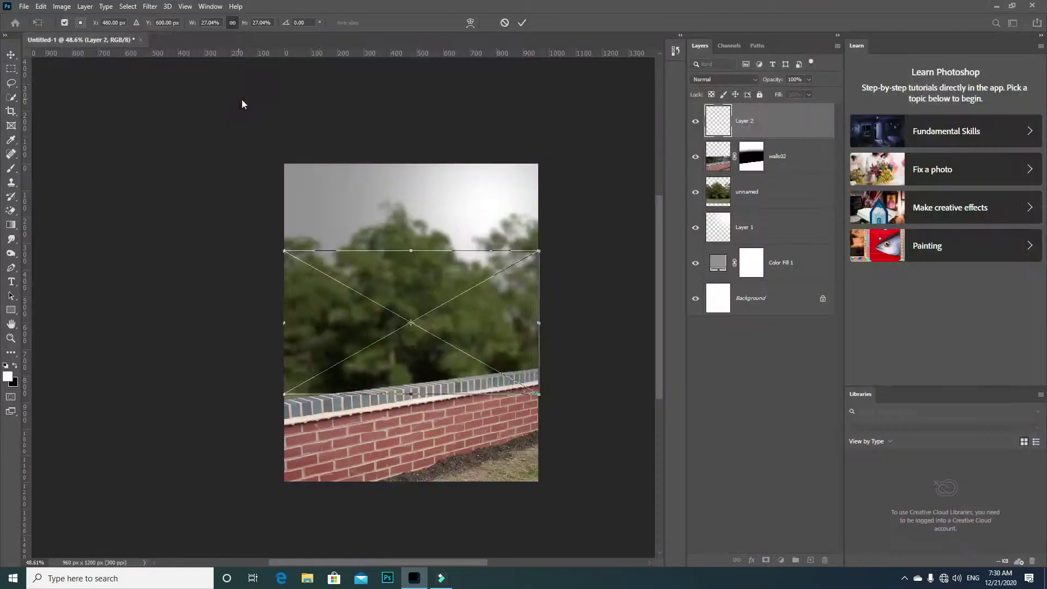
mouse_move(501, 262)
mouse_down()
mouse_move(524, 183)
mouse_move(560, 158)
mouse_up()
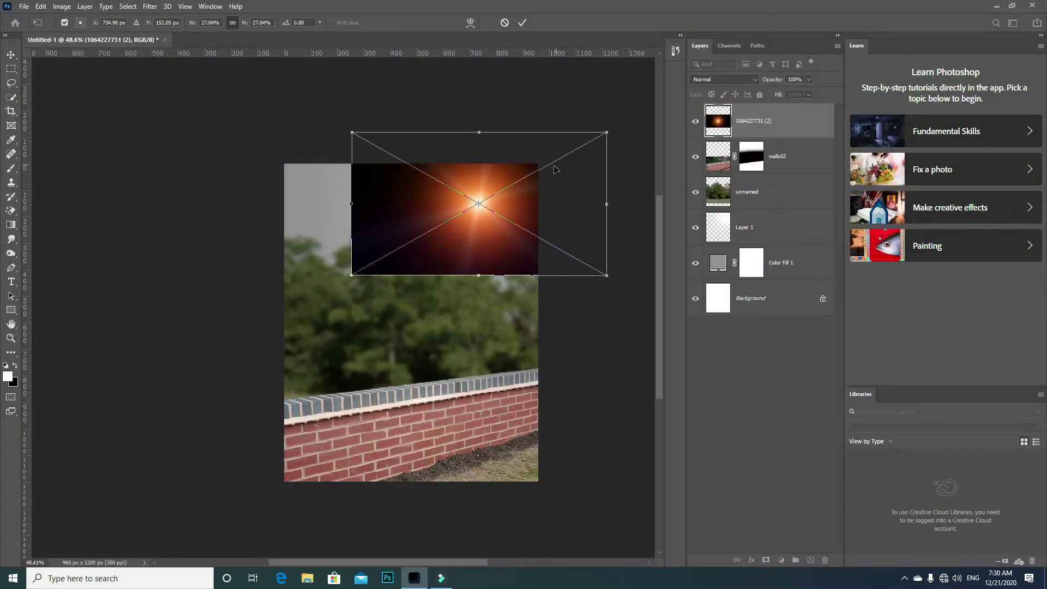
key(Return)
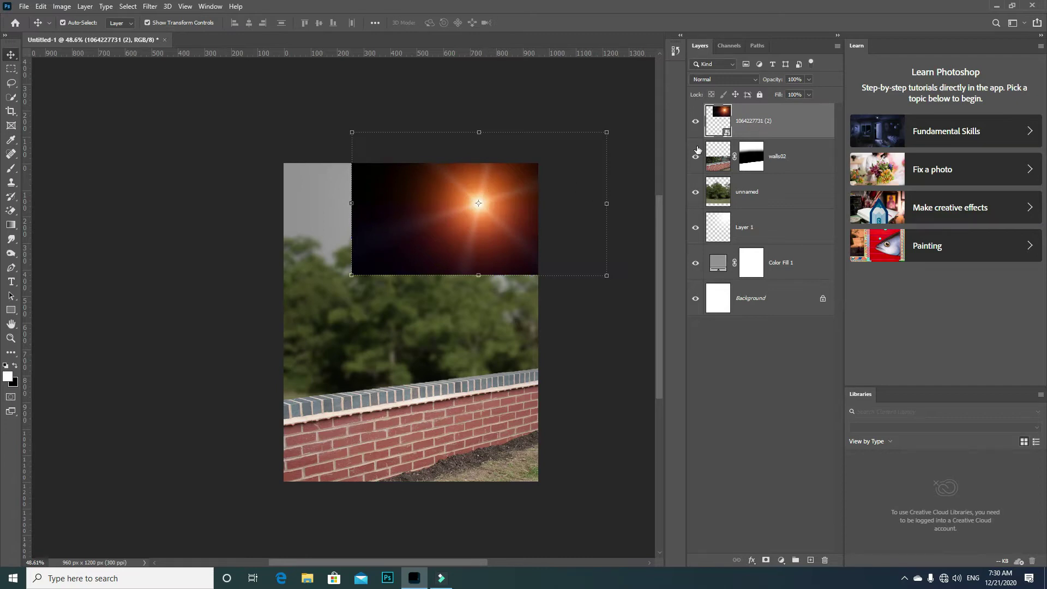
right_click(755, 121)
click(782, 298)
Set the flare to Screen blend mode and scale it up to 250%
click(723, 79)
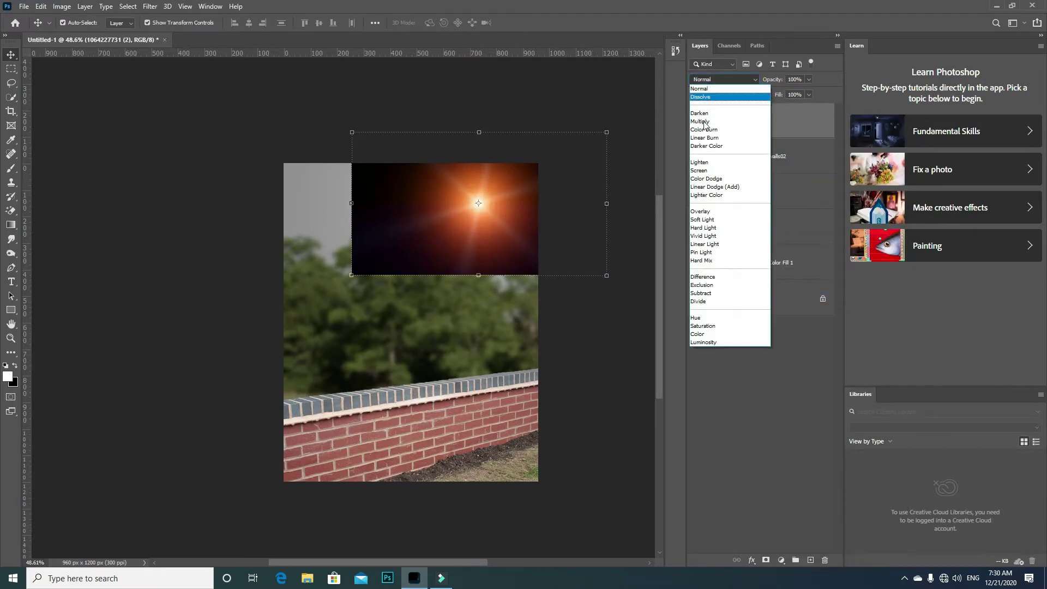
click(702, 171)
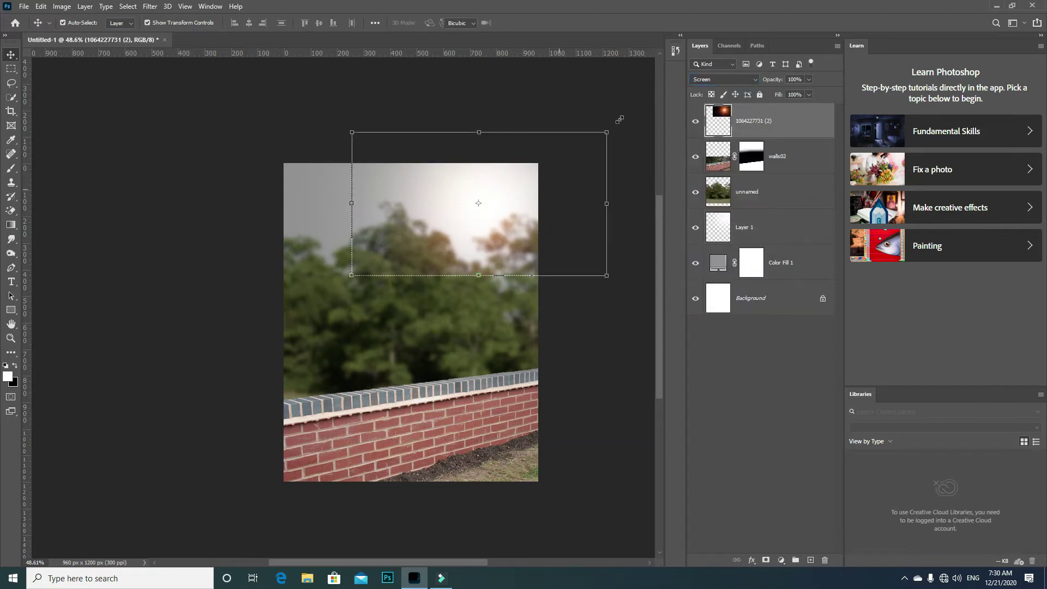
drag(615, 134, 620, 239)
scroll(481, 195, down, 1)
scroll(481, 195, down, 4)
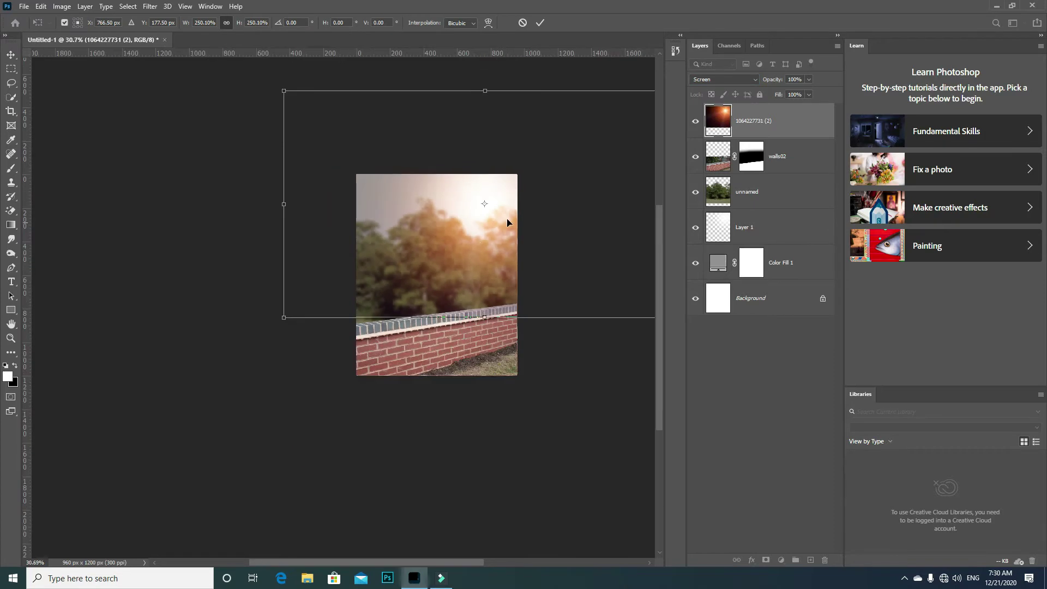
click(541, 24)
Lower the flare layer's opacity to about 67%
click(596, 401)
scroll(420, 286, down, 2)
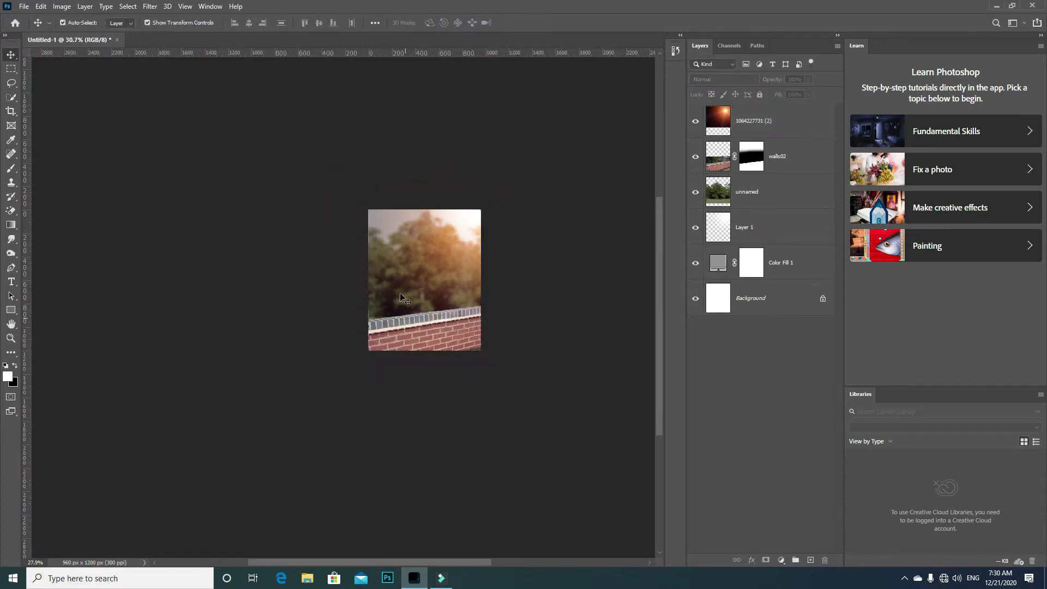
scroll(420, 286, up, 3)
scroll(419, 287, up, 2)
scroll(420, 286, up, 1)
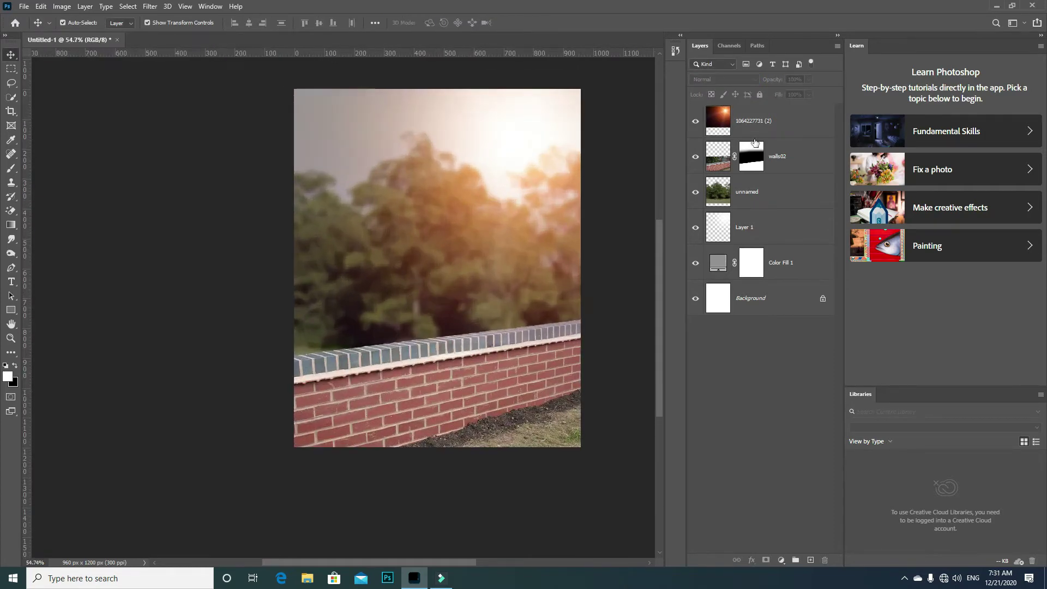
click(747, 120)
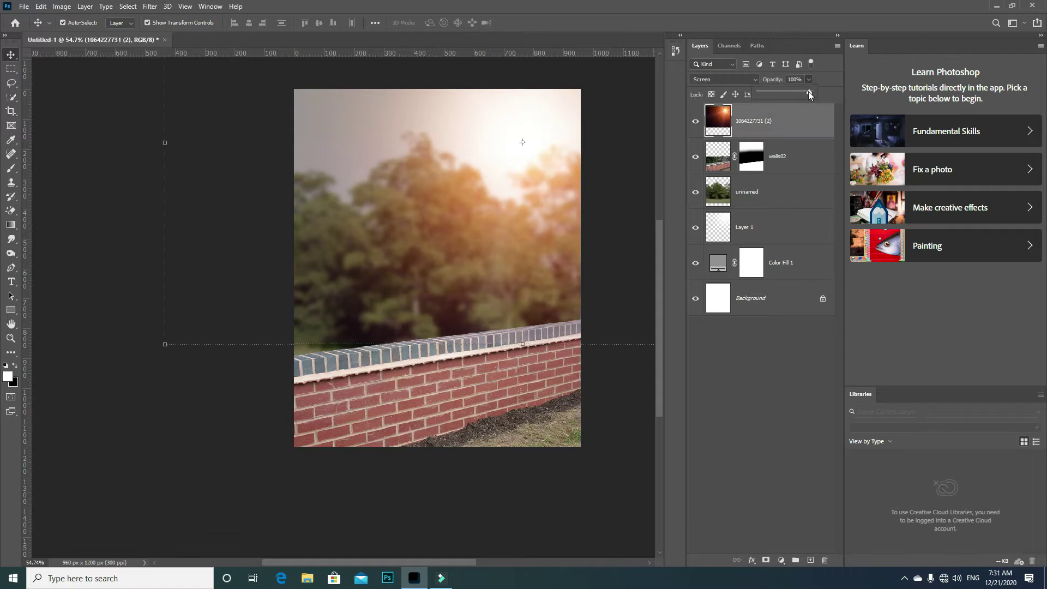
drag(809, 94, 801, 97)
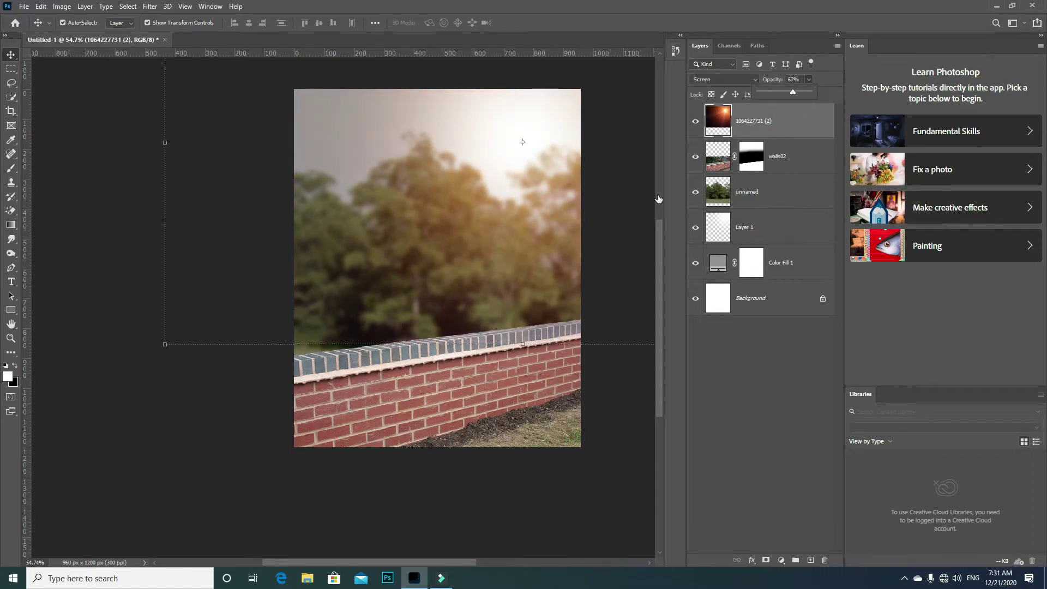
click(608, 410)
scroll(311, 276, down, 1)
In Camera Raw, adjust the wall's temperature, tint, exposure and contrast, and lower highlights, shadows and whites
scroll(407, 381, up, 1)
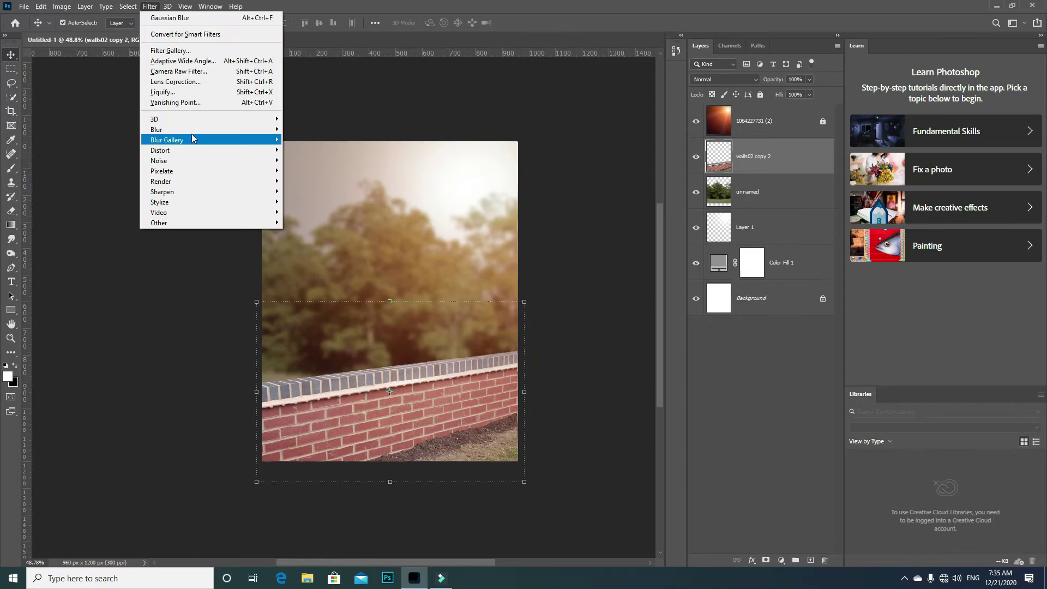
click(232, 72)
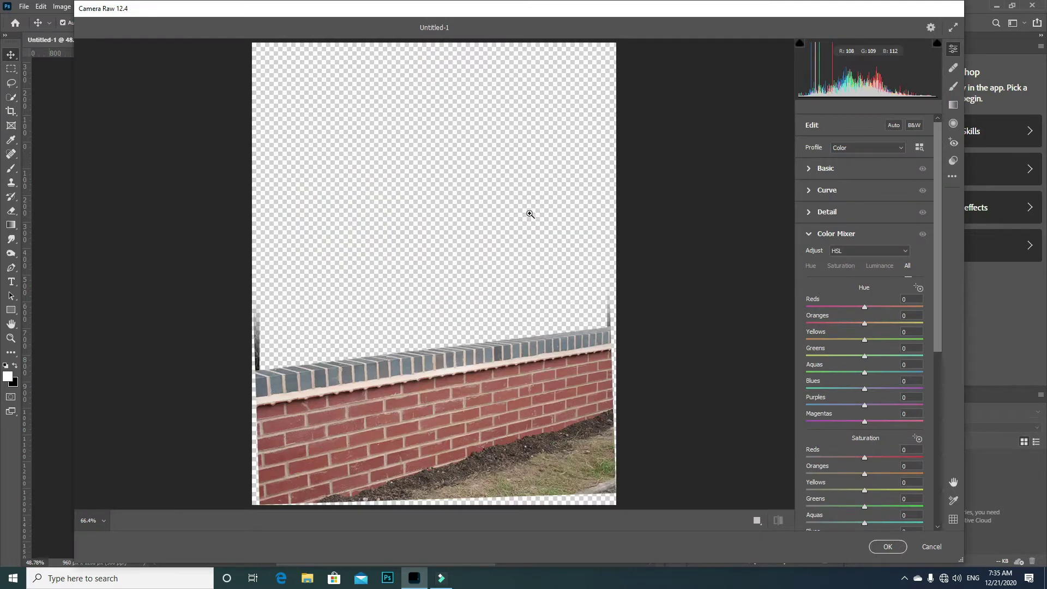
click(826, 168)
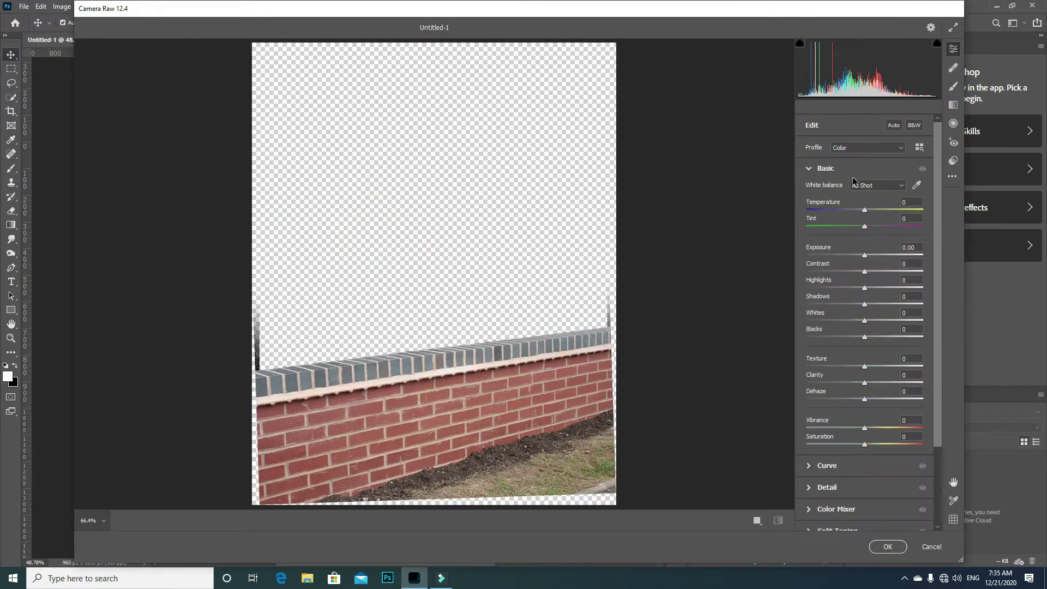
click(860, 210)
click(862, 225)
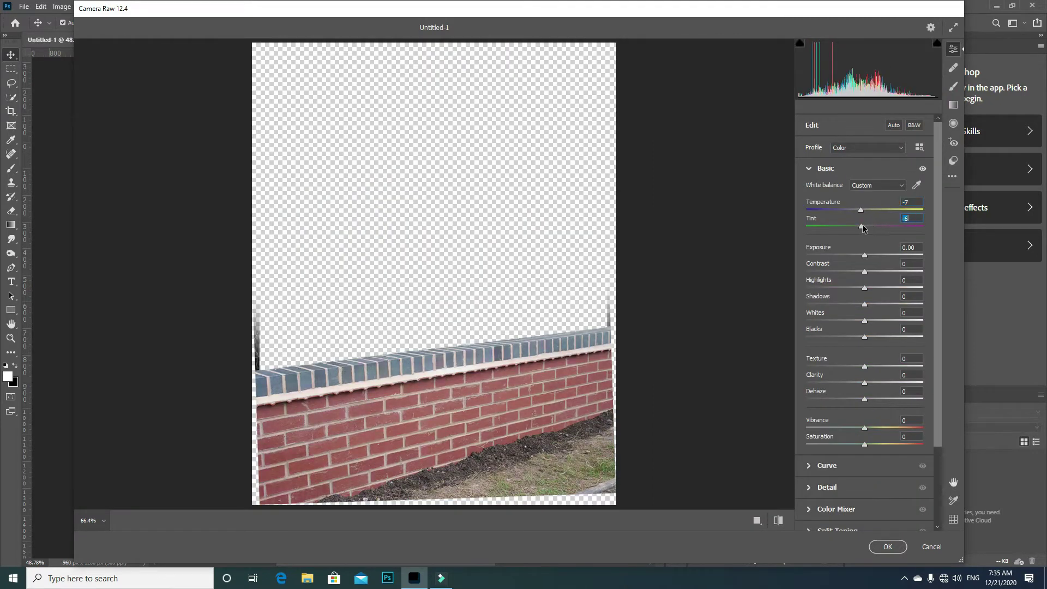
click(852, 254)
click(875, 271)
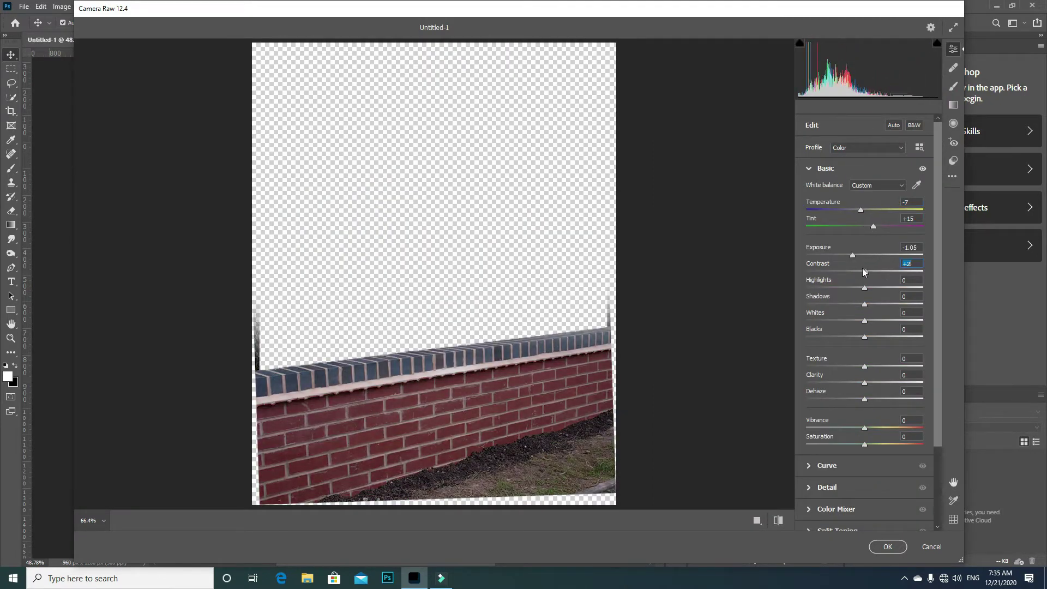
click(877, 210)
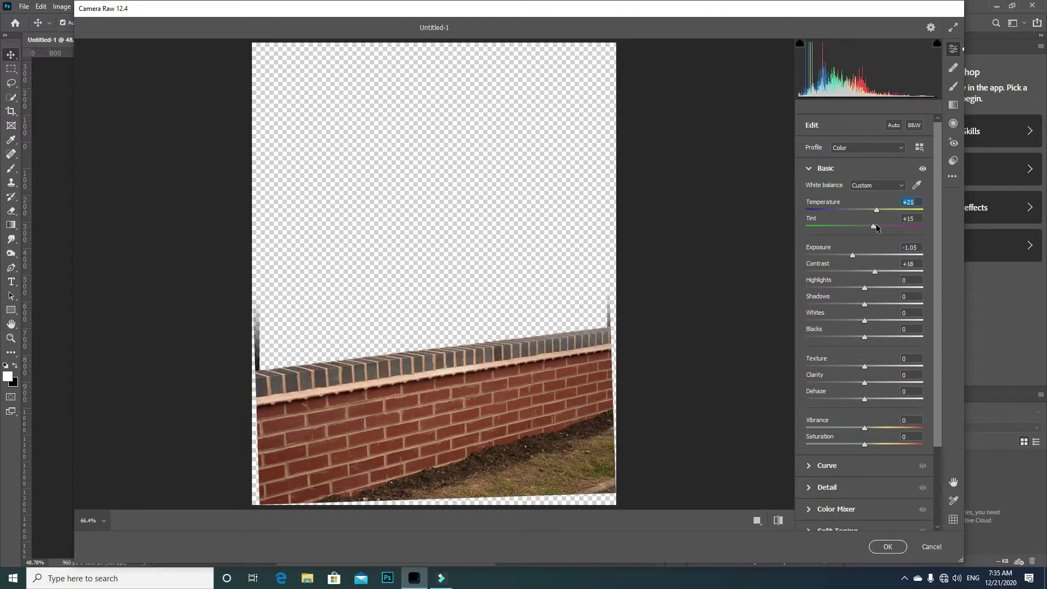
click(807, 287)
click(898, 304)
click(806, 304)
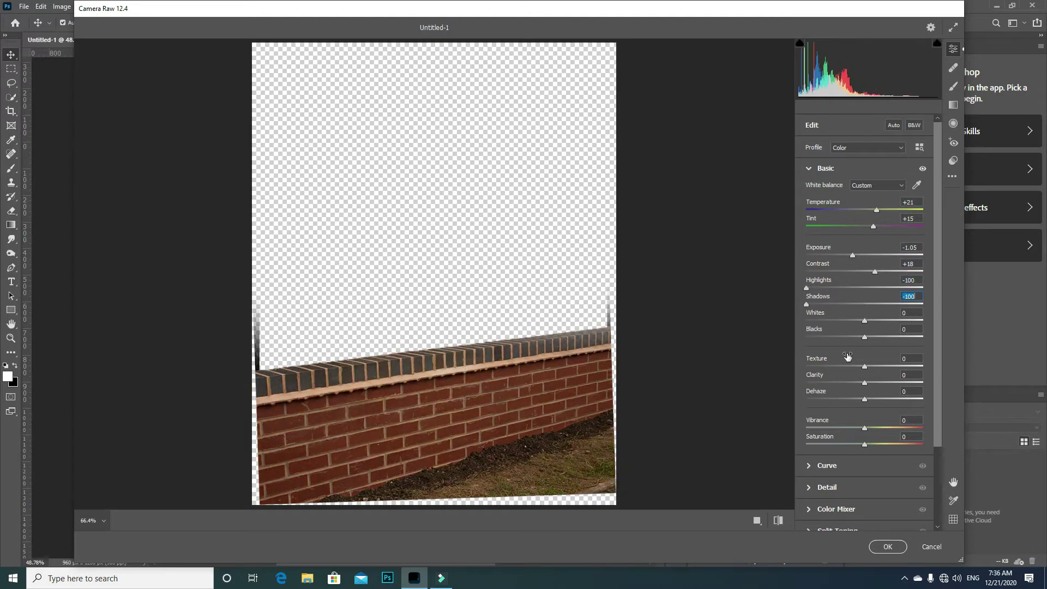
click(827, 320)
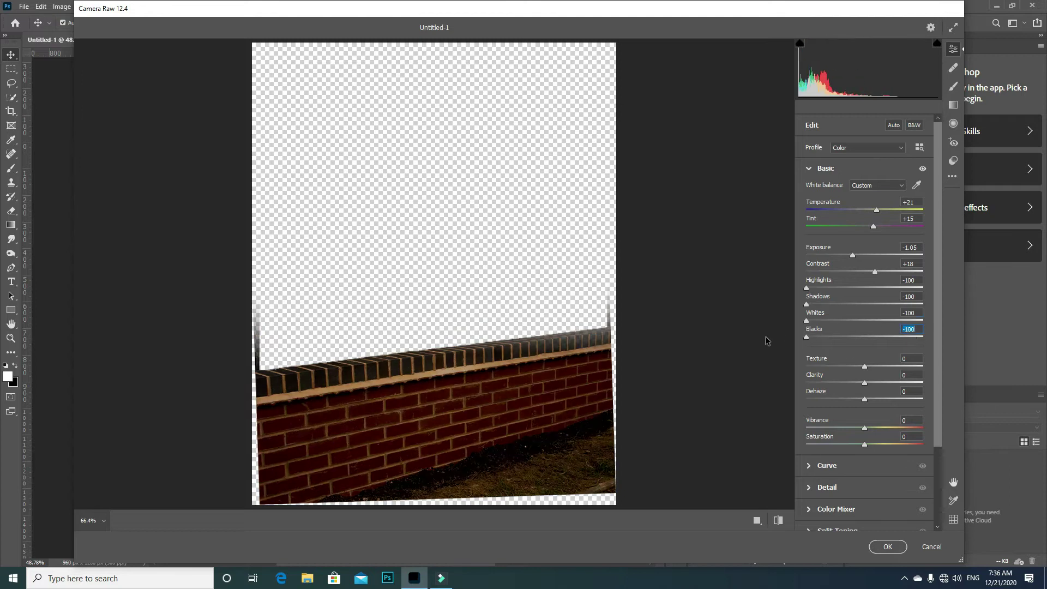
Set blacks to -31 and texture to +20, and add clarity, dehaze and vibrance
drag(864, 337, 846, 337)
click(923, 366)
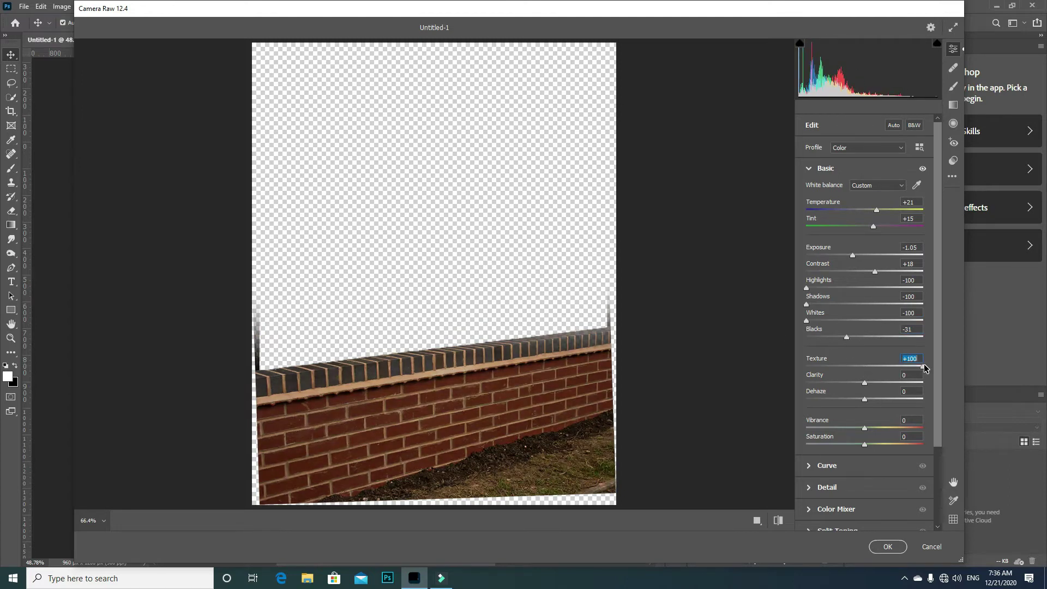
drag(924, 366, 876, 366)
click(878, 383)
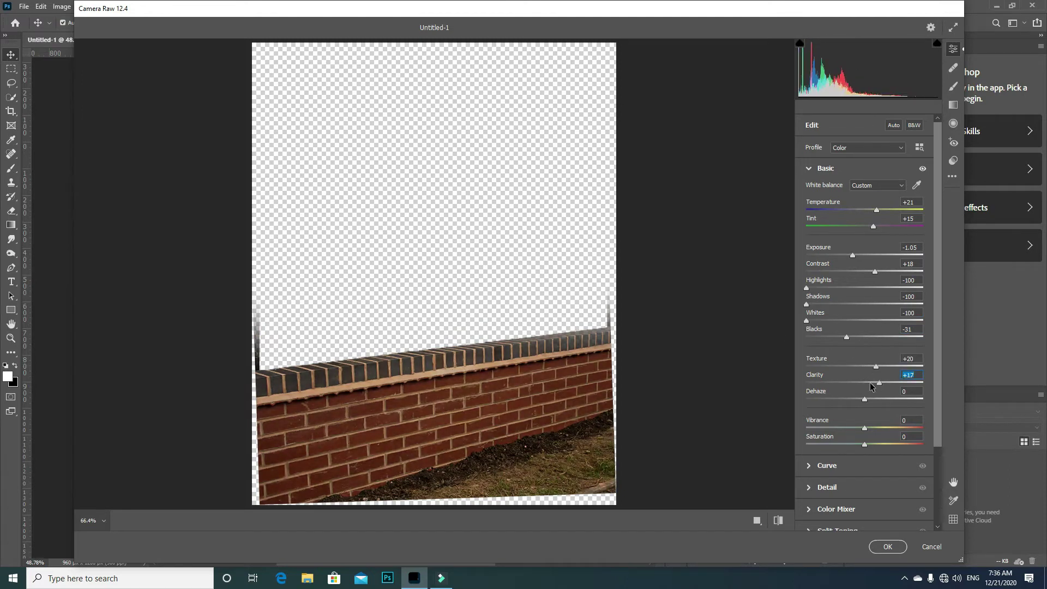
mouse_move(866, 402)
mouse_down()
mouse_move(892, 402)
mouse_move(876, 402)
mouse_up()
scroll(883, 409, down, 3)
click(901, 329)
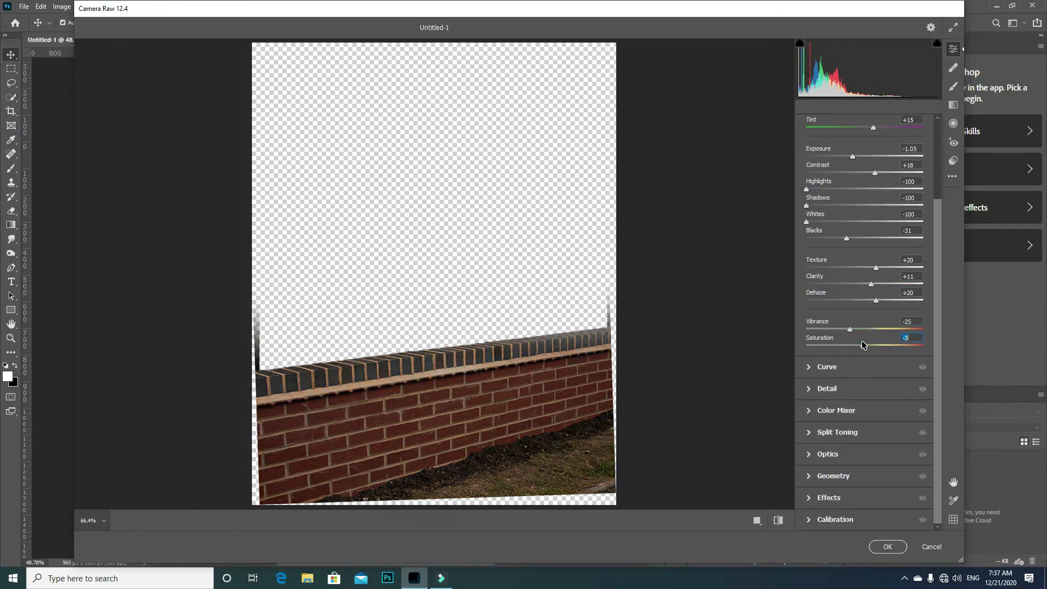
Bend the wall's tone curve on the RGB, red, green and blue channels
click(851, 366)
mouse_move(866, 279)
mouse_down()
mouse_move(866, 294)
mouse_move(866, 282)
mouse_up()
click(861, 211)
click(875, 211)
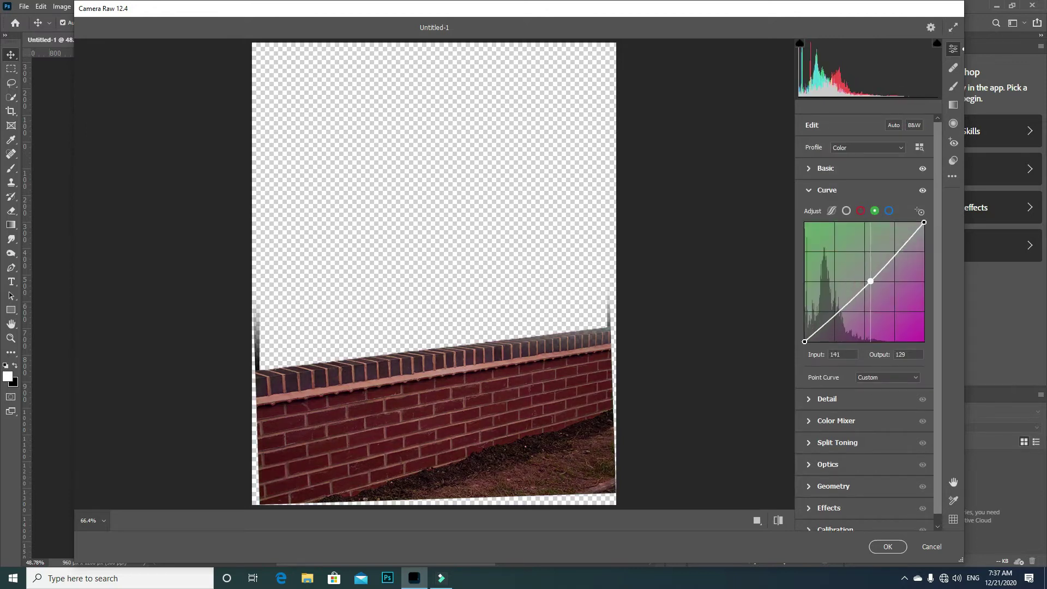
click(888, 211)
click(866, 281)
scroll(854, 389, down, 1)
In the Color Mixer, reduce red saturation and orange luminance, then apply the filter
click(854, 389)
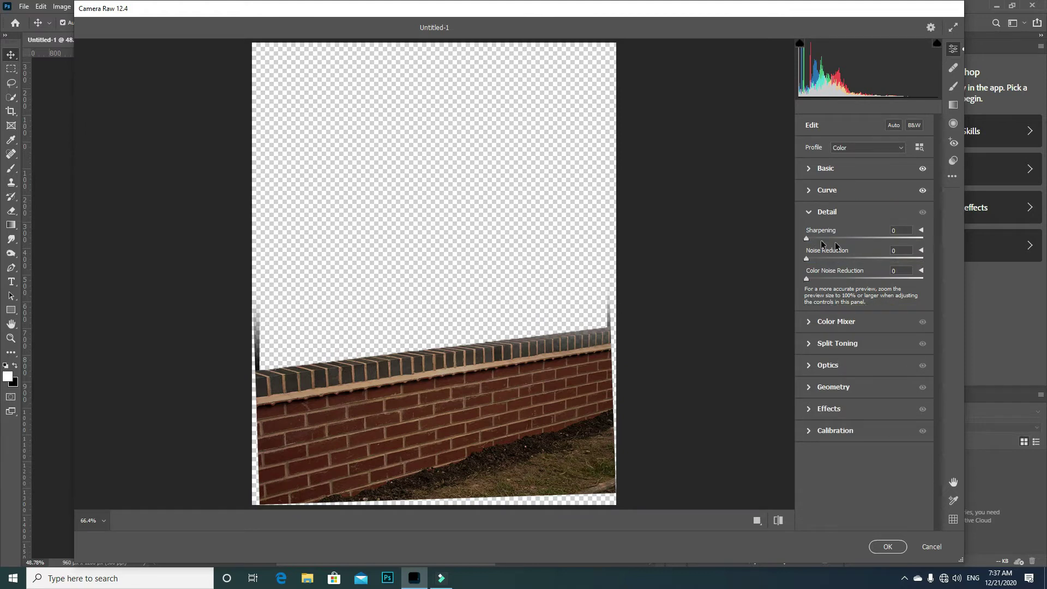
click(836, 321)
drag(864, 209, 857, 209)
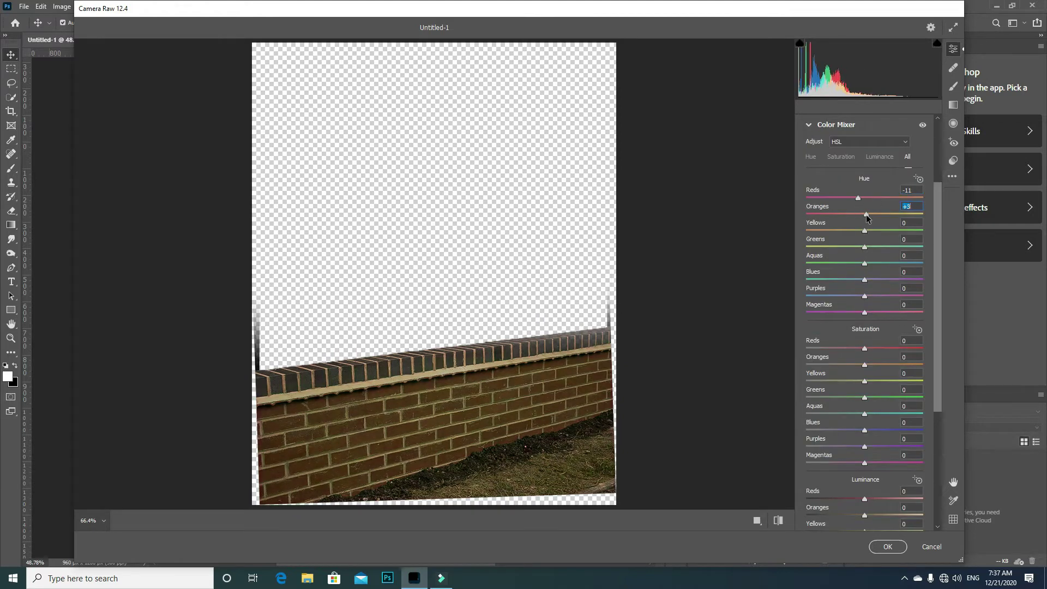
scroll(866, 232, down, 2)
mouse_move(864, 270)
mouse_down()
mouse_move(894, 270)
mouse_move(860, 286)
mouse_move(860, 270)
mouse_up()
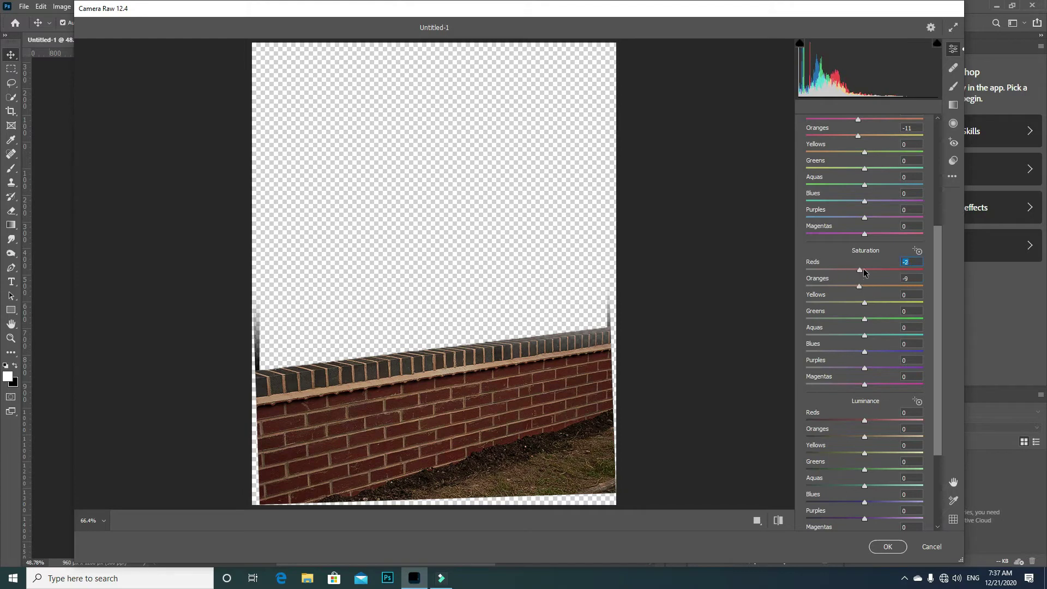
scroll(863, 272, down, 3)
drag(865, 358, 848, 358)
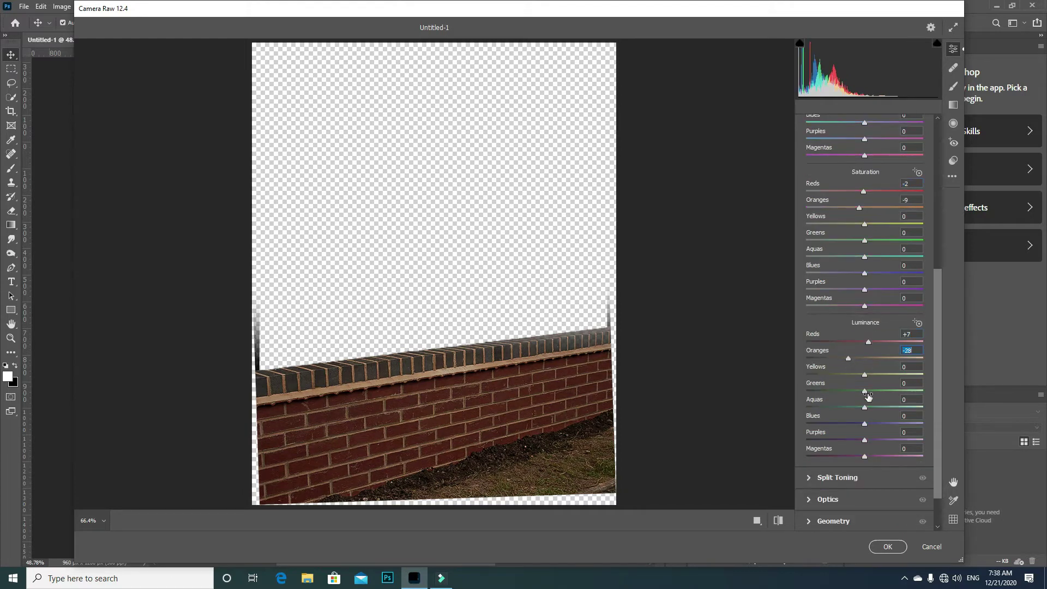
click(880, 549)
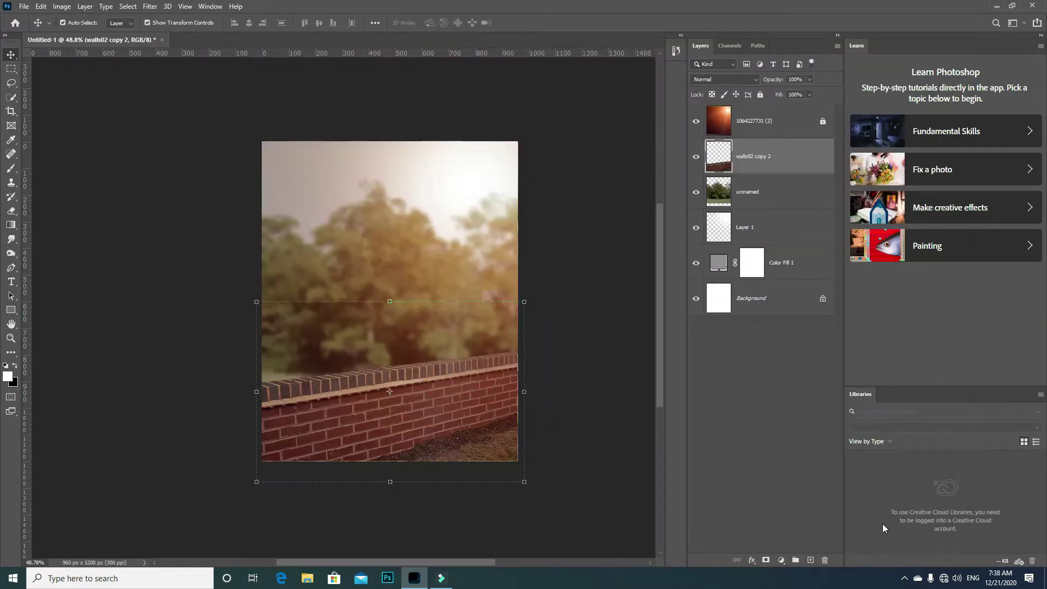
Open the Camera Raw Filter on the unnamed tree layer
click(480, 245)
scroll(479, 245, down, 3)
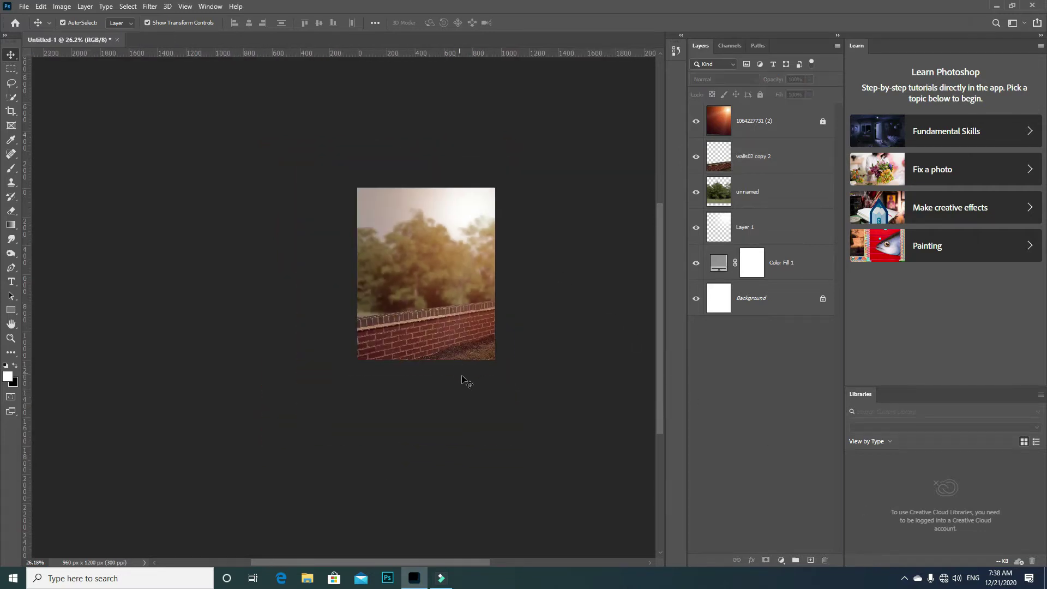
scroll(468, 382, up, 2)
click(155, 6)
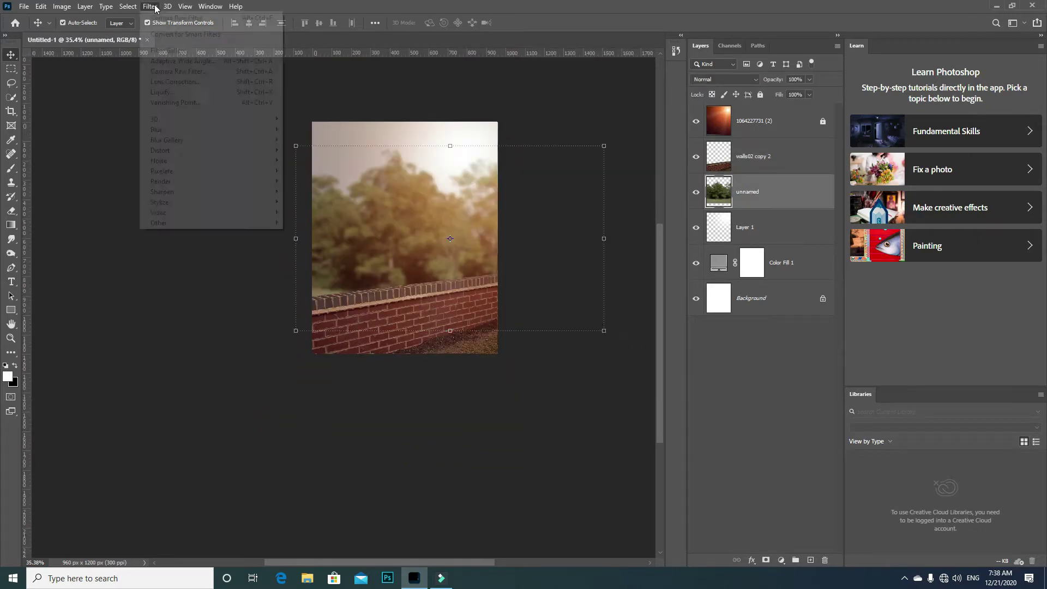
click(256, 72)
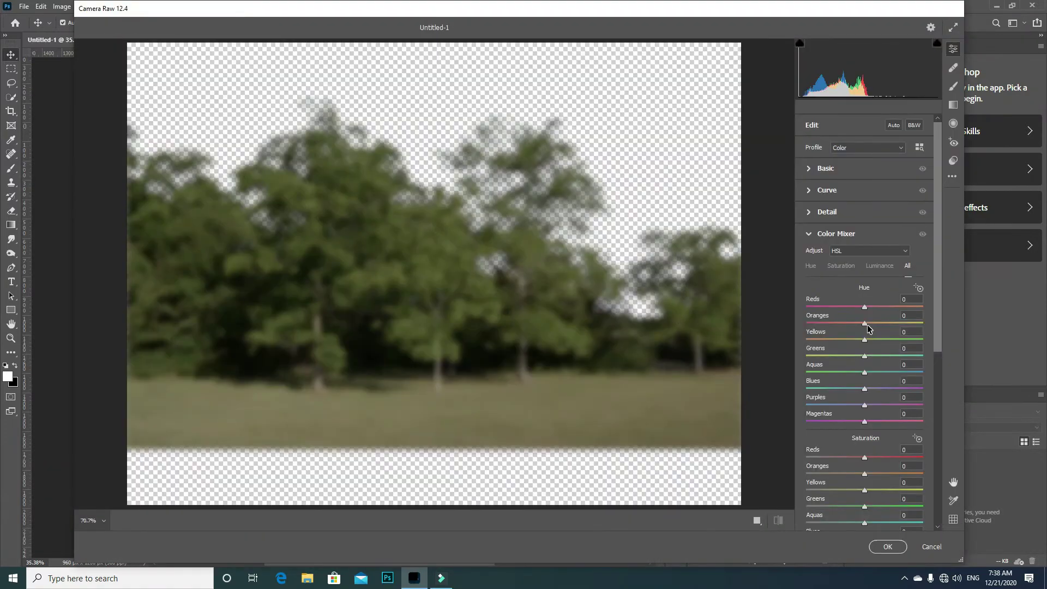
Shift the trees' temperature and tint and darken their shadows in Basic
click(825, 168)
mouse_move(864, 209)
mouse_down()
mouse_move(852, 208)
mouse_move(852, 225)
mouse_move(880, 226)
mouse_move(866, 254)
mouse_move(837, 271)
mouse_move(873, 271)
mouse_move(839, 291)
mouse_up()
mouse_move(864, 304)
mouse_down()
mouse_move(845, 321)
mouse_move(857, 337)
mouse_move(903, 304)
mouse_move(865, 293)
mouse_move(895, 288)
mouse_move(848, 331)
mouse_up()
scroll(859, 338, down, 3)
scroll(856, 327, down, 1)
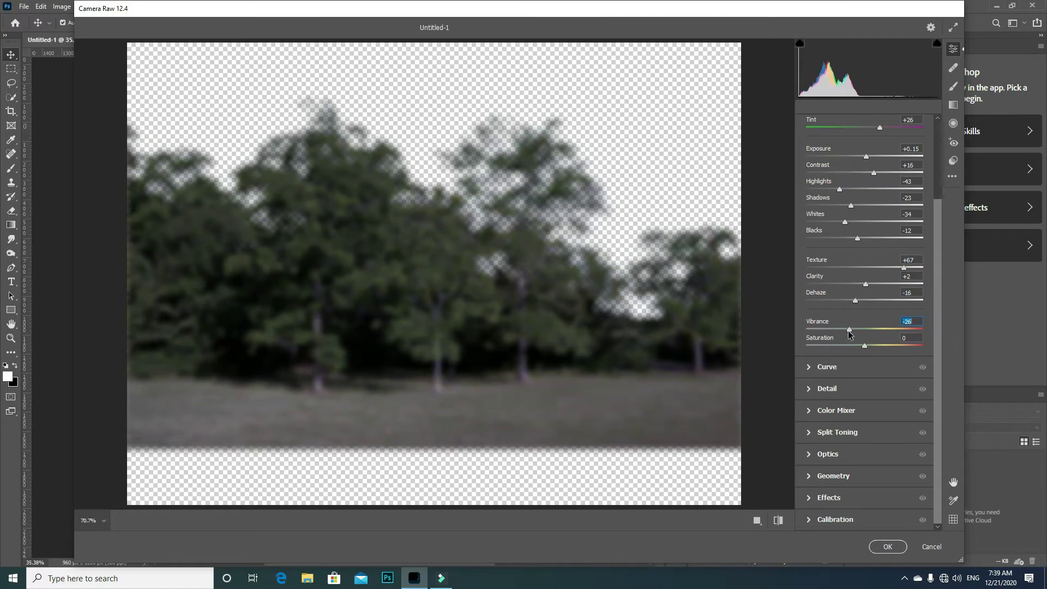
Adjust the green and yellow hue and saturation in the colour mixer, then apply the grade
click(851, 367)
click(845, 412)
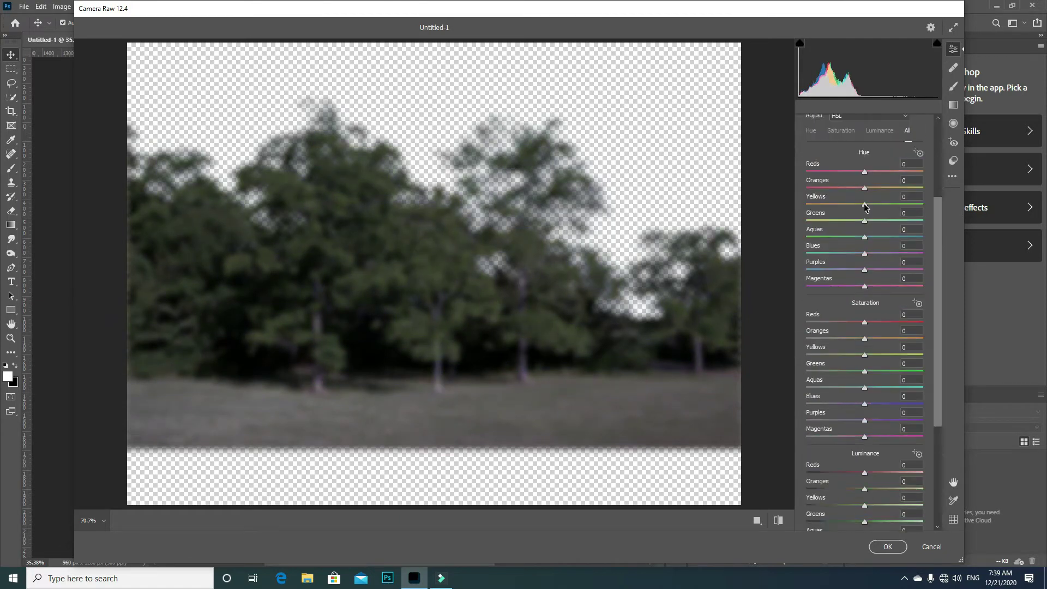
drag(867, 220, 867, 221)
drag(864, 372, 886, 371)
scroll(864, 405, down, 5)
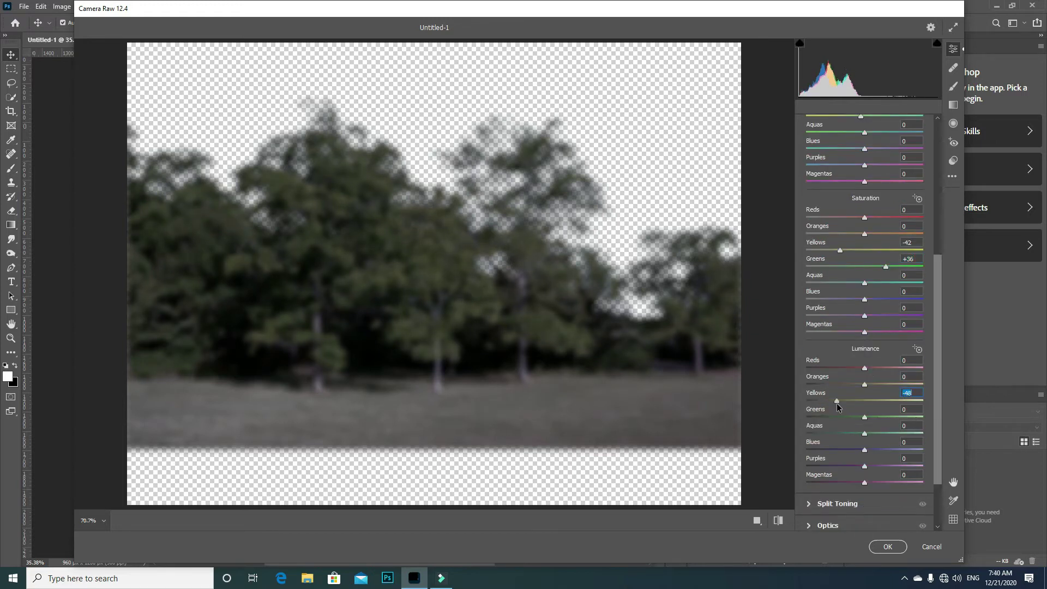
key(Return)
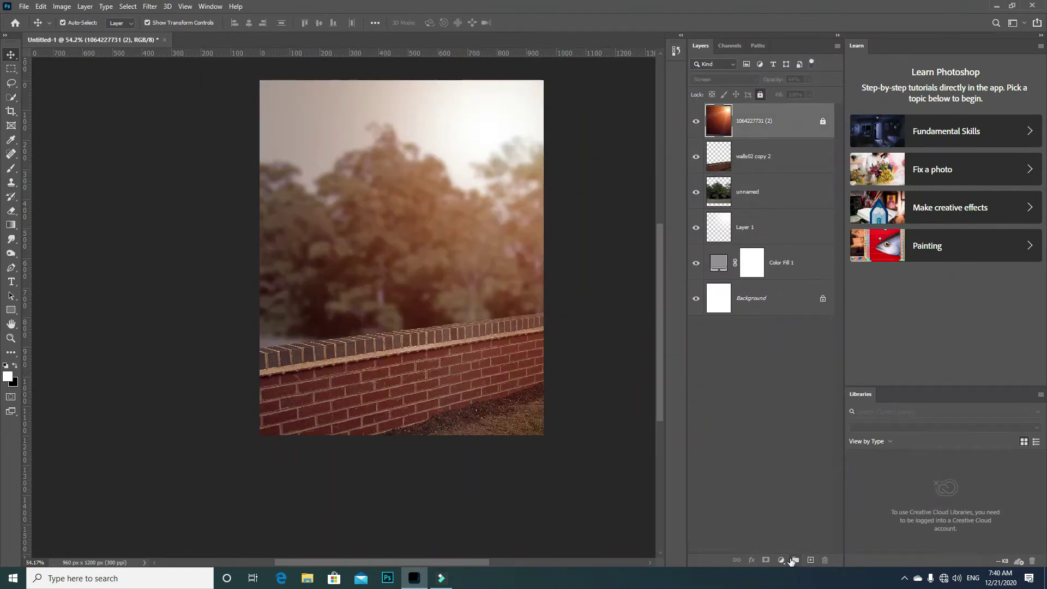
Add a Curves 1 adjustment layer with its RGB curve raised to brighten everything
click(782, 560)
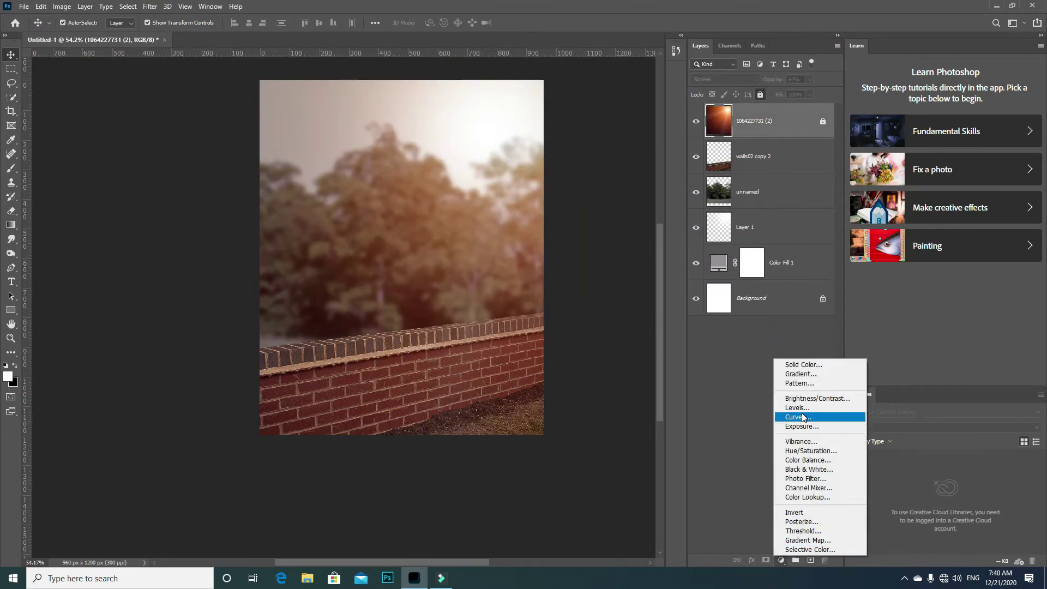
click(802, 417)
mouse_move(761, 172)
mouse_down()
mouse_move(761, 143)
mouse_move(773, 153)
mouse_move(755, 134)
mouse_move(752, 144)
mouse_up()
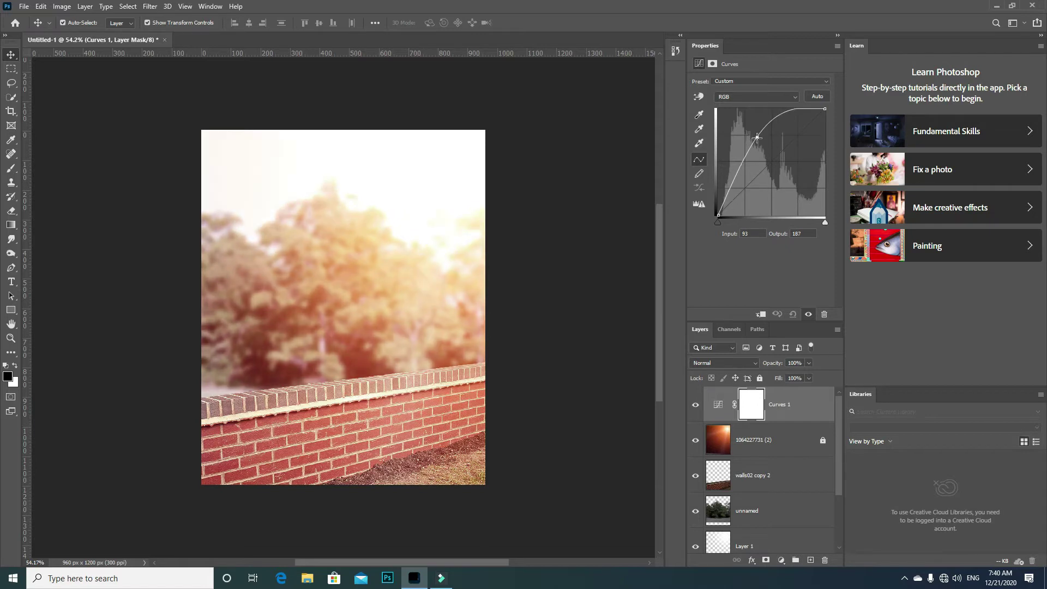
click(713, 64)
Invert the Curves 1 mask and pick a soft round brush at 88 px
click(796, 210)
scroll(375, 281, down, 2)
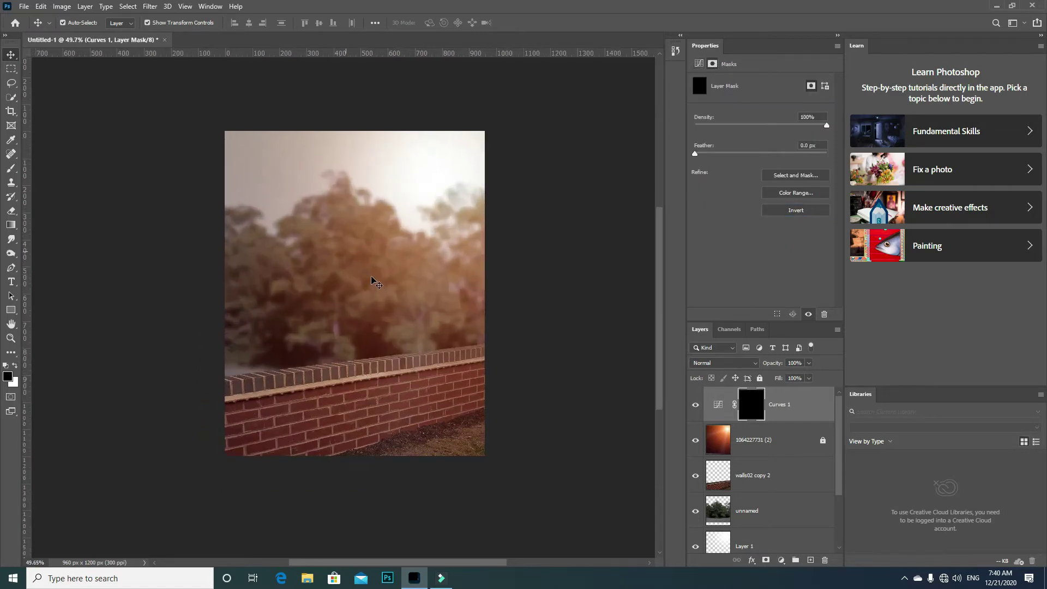
click(11, 167)
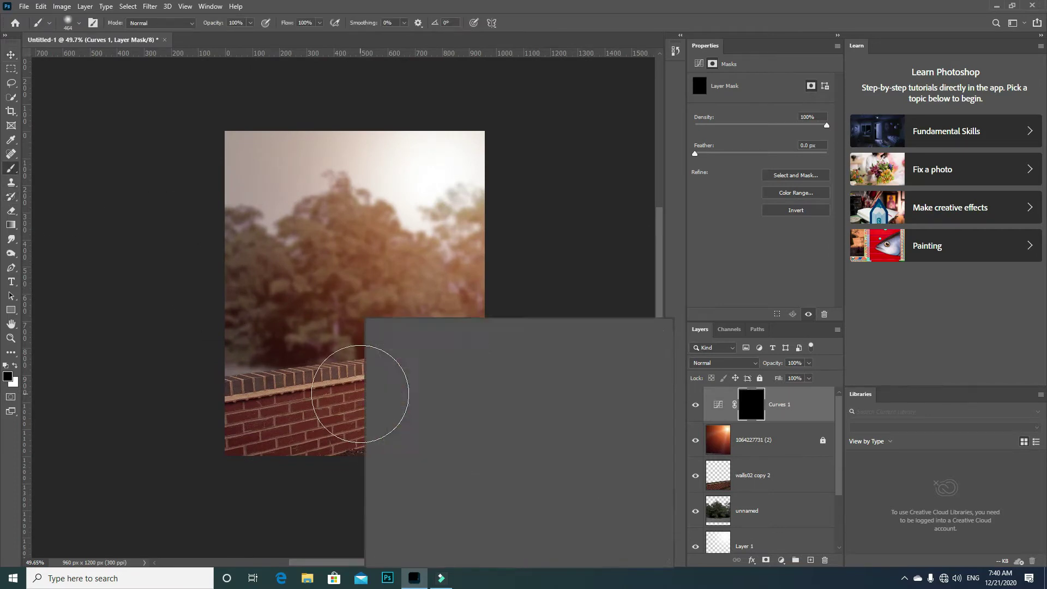
drag(469, 346, 449, 345)
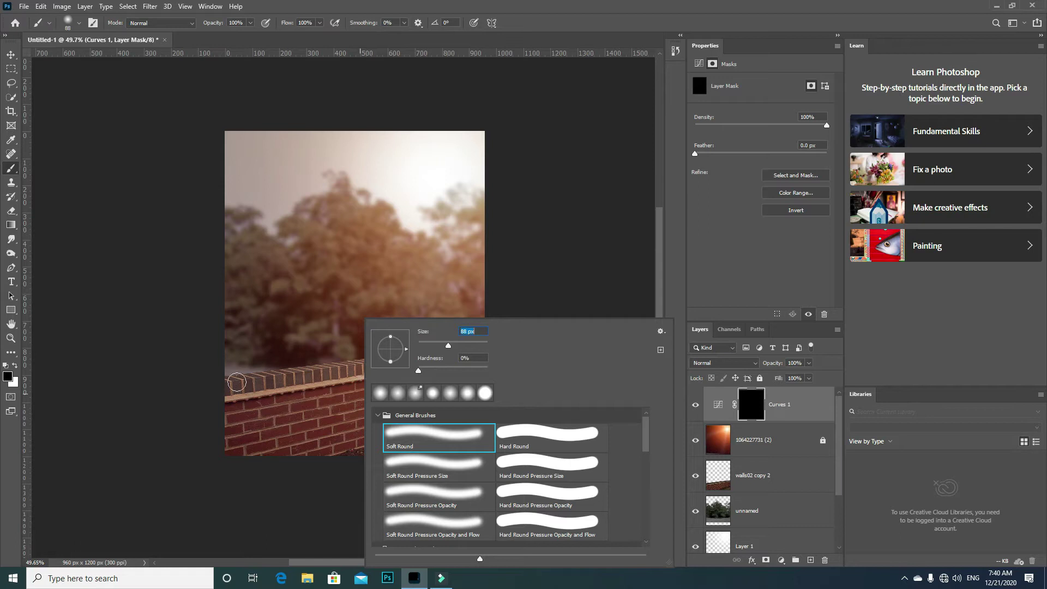
click(253, 382)
Set white as paint colour, brush opacity to about 22%, and a smaller brush size
key(x)
key(2)
key(4)
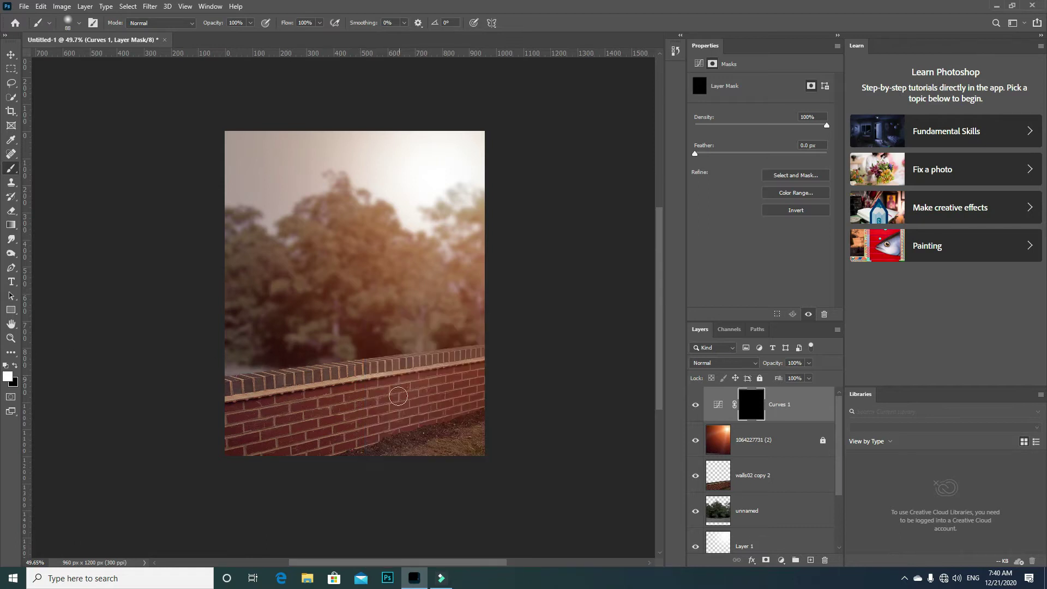
scroll(289, 384, up, 5)
right_click(182, 322)
key(Escape)
key(2)
key(2)
right_click(401, 316)
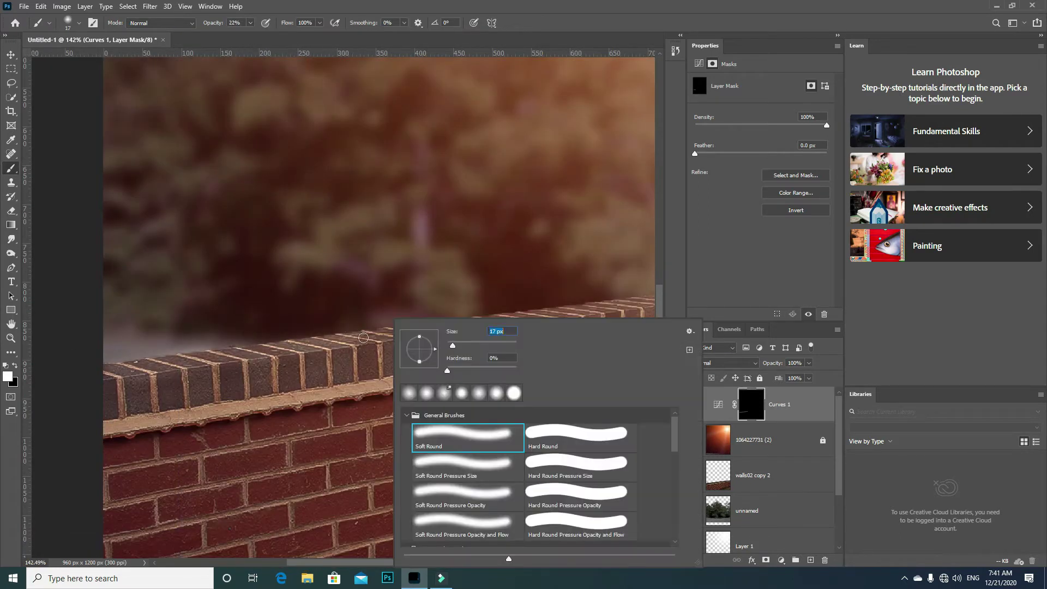
key(Escape)
scroll(620, 303, down, 3)
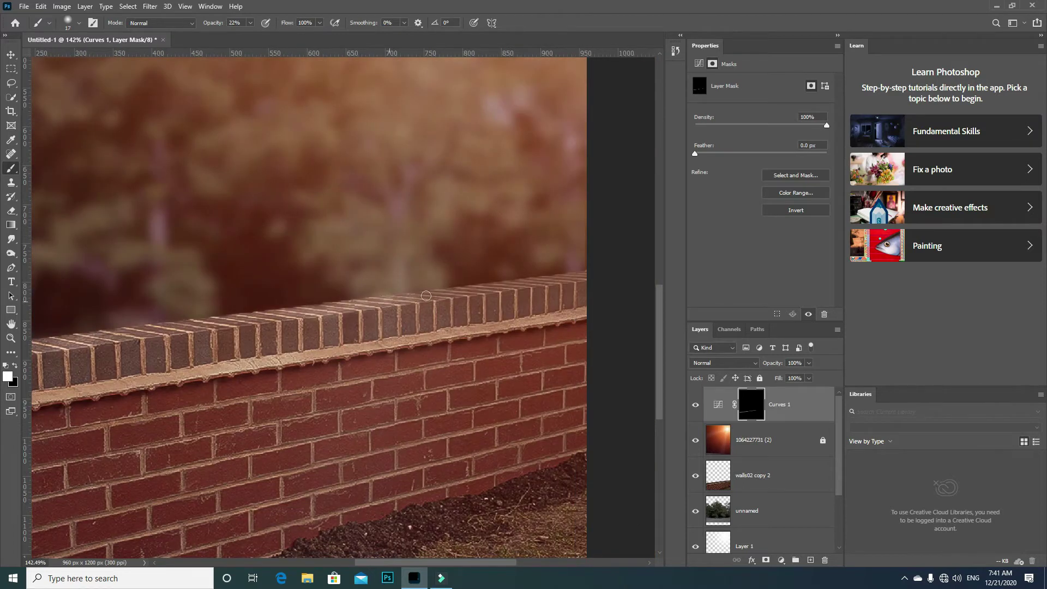
Paint brightness along the top of the brick wall, resizing the brush between strokes
mouse_move(278, 319)
mouse_down()
mouse_move(594, 273)
mouse_move(90, 341)
mouse_up()
scroll(540, 346, down, 3)
scroll(449, 344, up, 3)
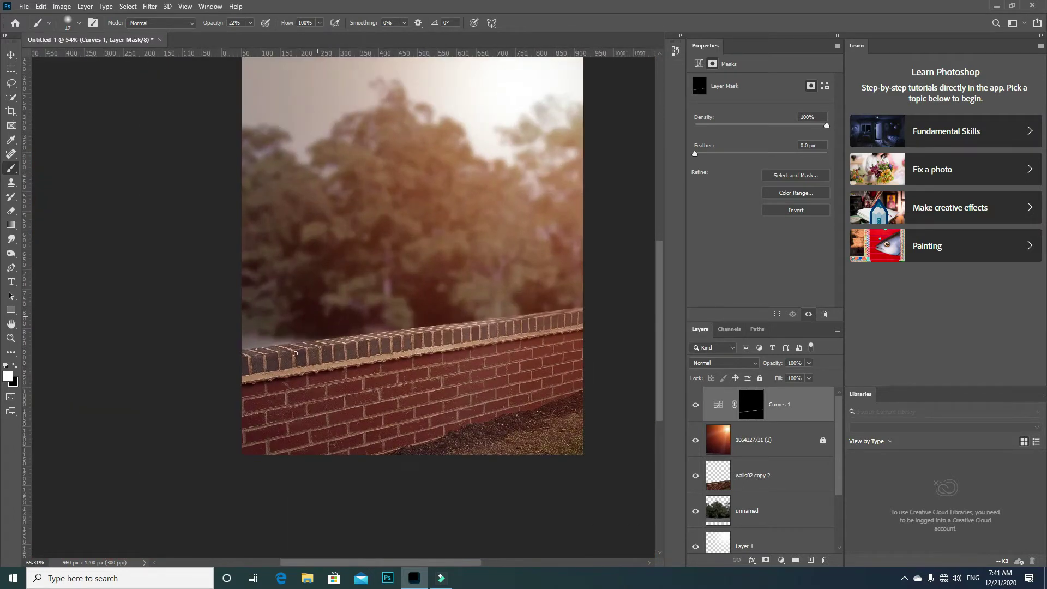
right_click(268, 358)
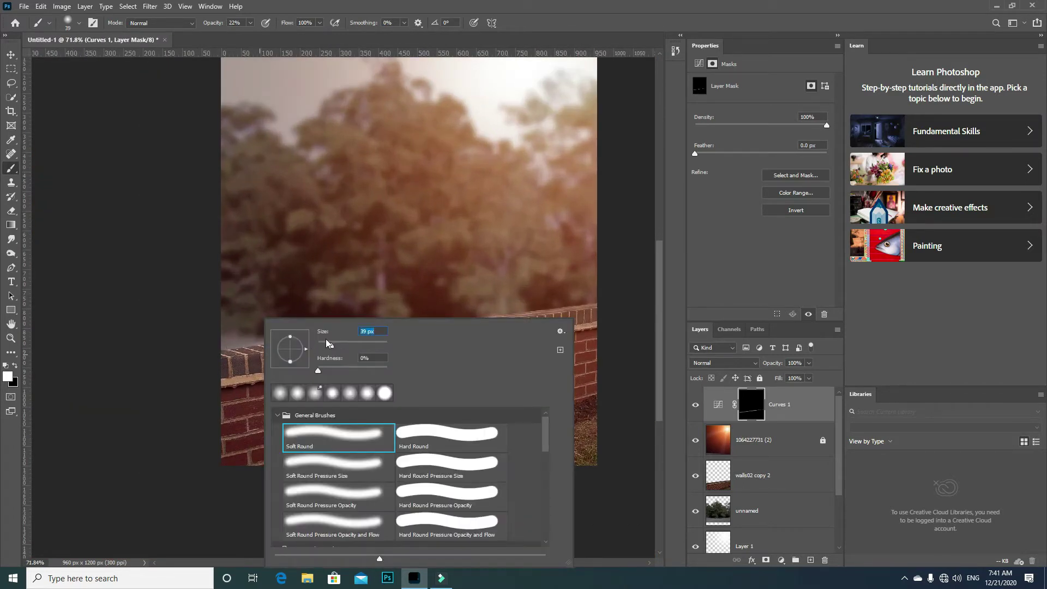
key(Escape)
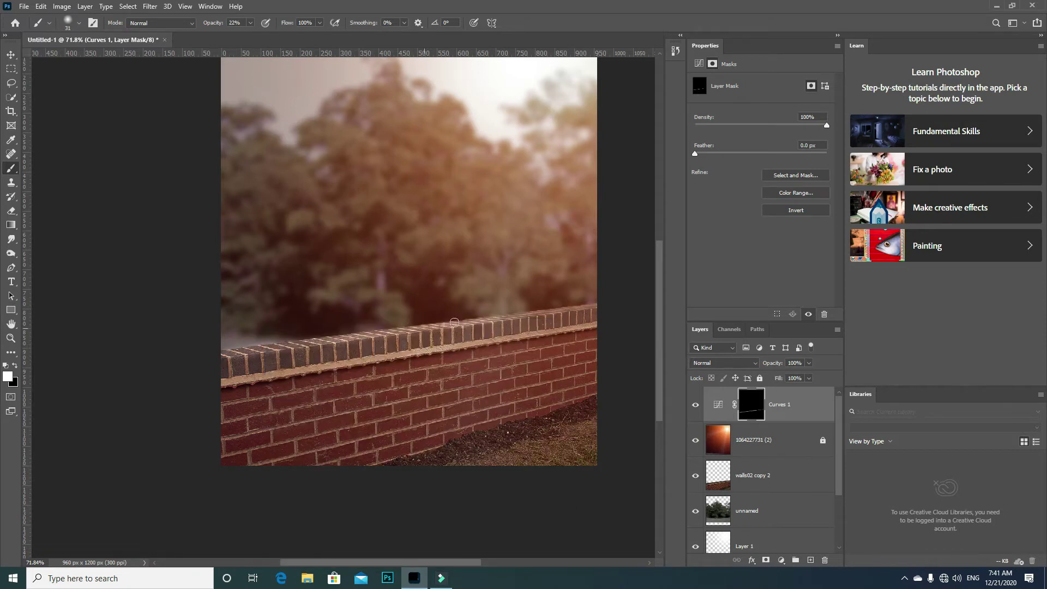
scroll(434, 348, down, 3)
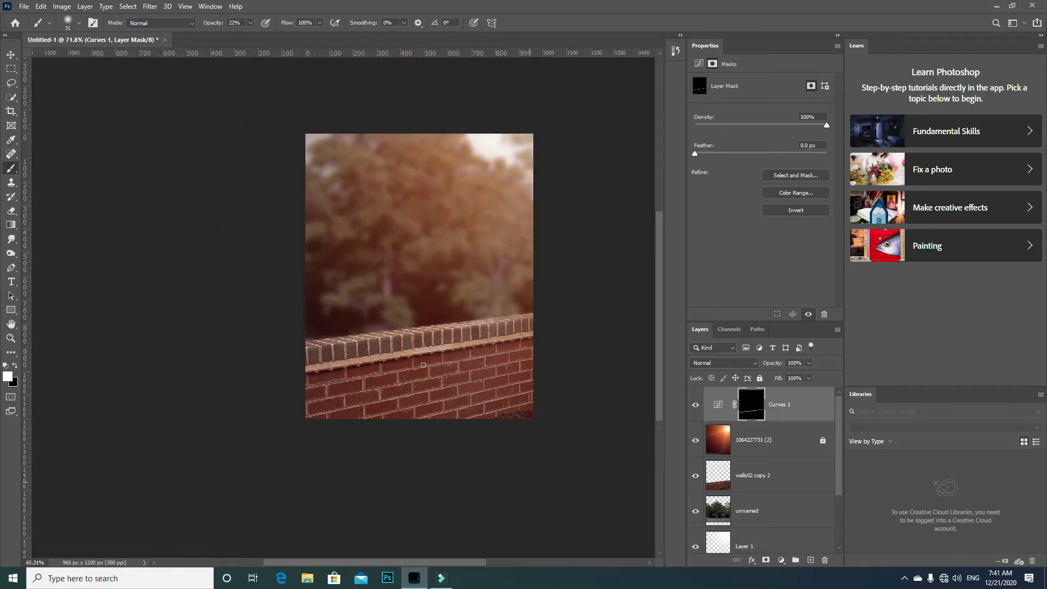
right_click(393, 351)
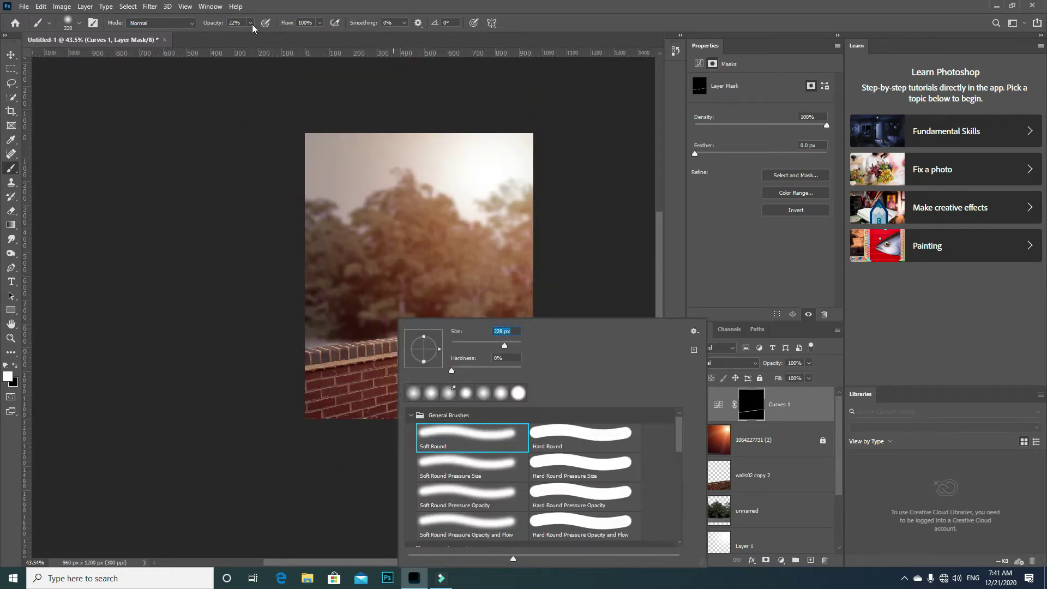
click(703, 290)
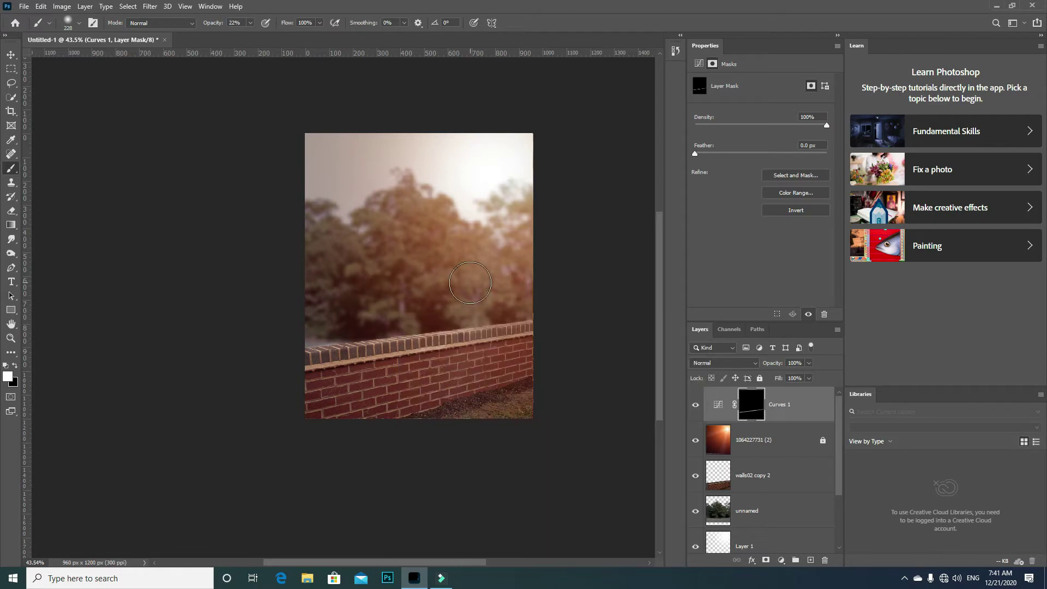
Enlarge the brush and paint brightness over the sky and upper trees
key(bracketright)
key(bracketright)
key(bracketright)
key(bracketright)
key(bracketright)
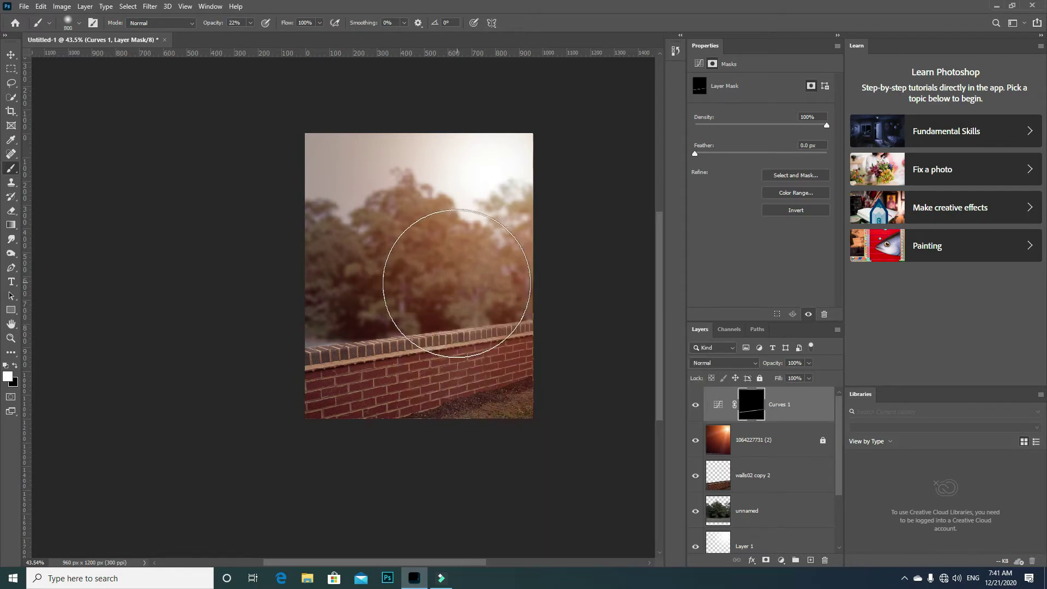
key(bracketright)
key(bracketright)
key(bracketright)
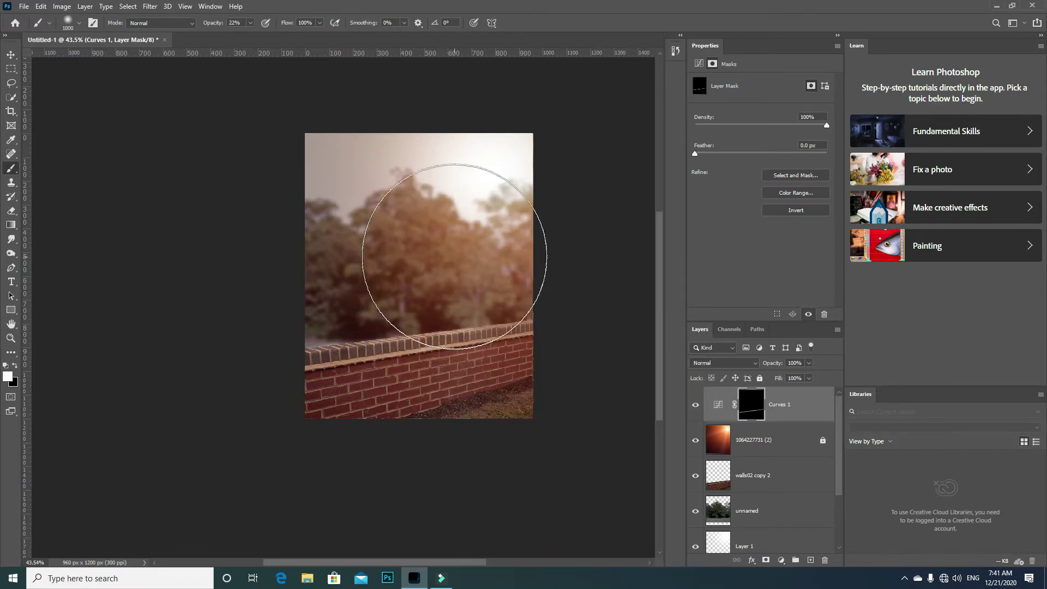
drag(446, 241, 438, 314)
right_click(461, 251)
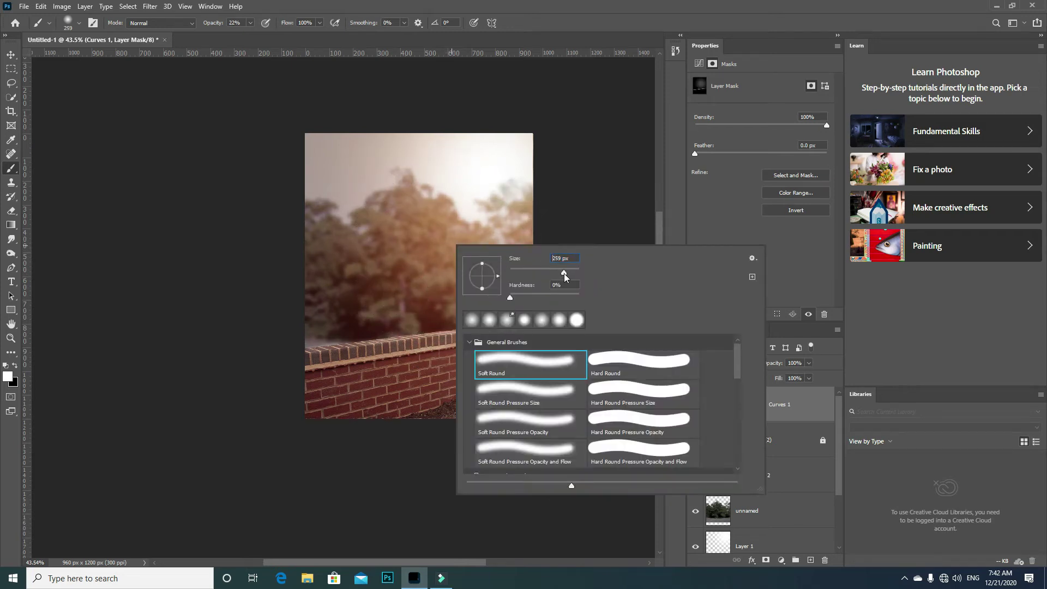
key(Return)
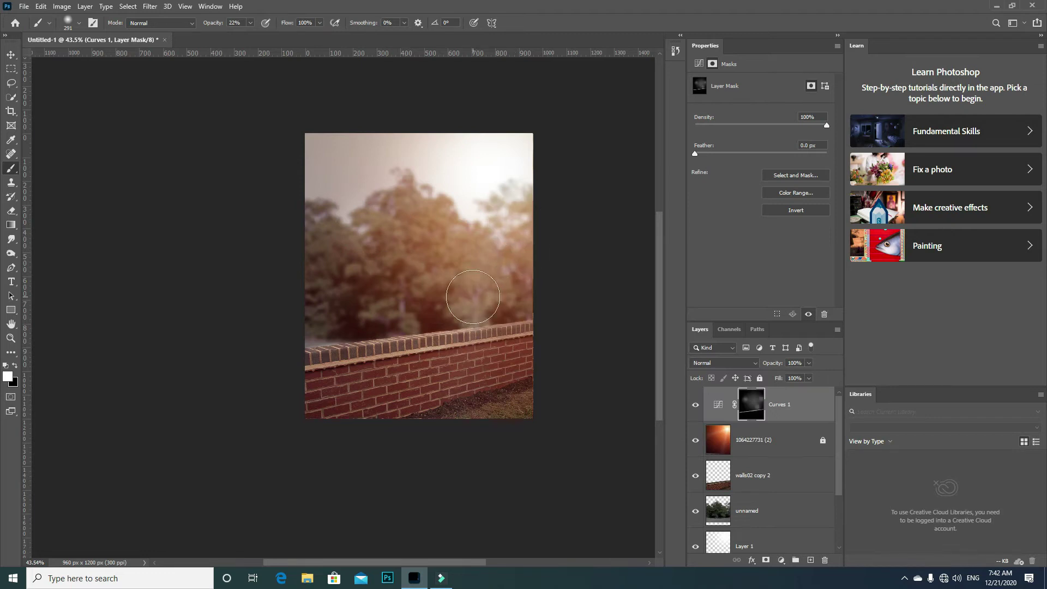
right_click(493, 258)
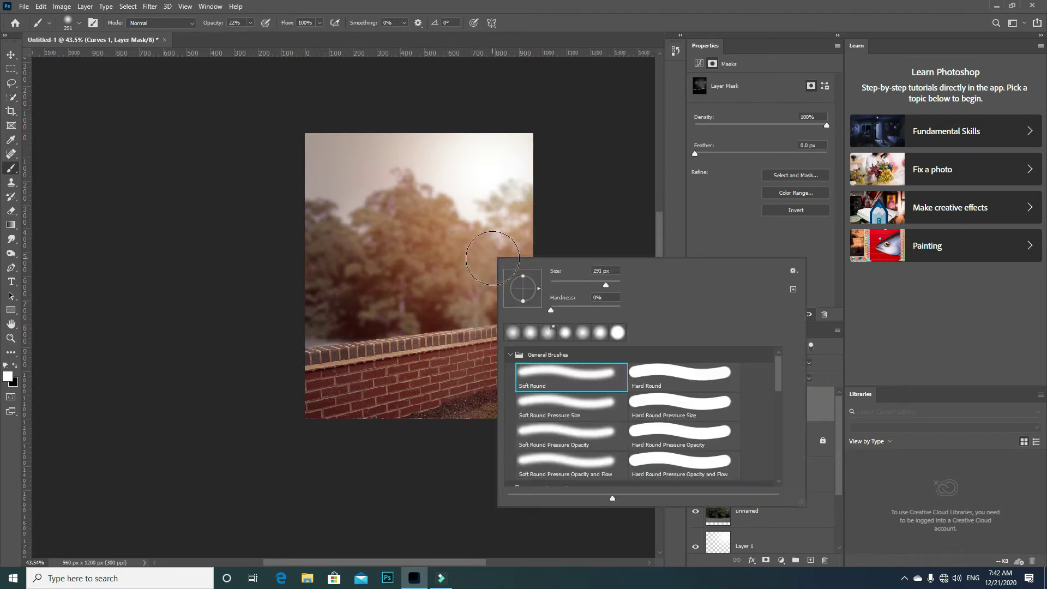
right_click(442, 297)
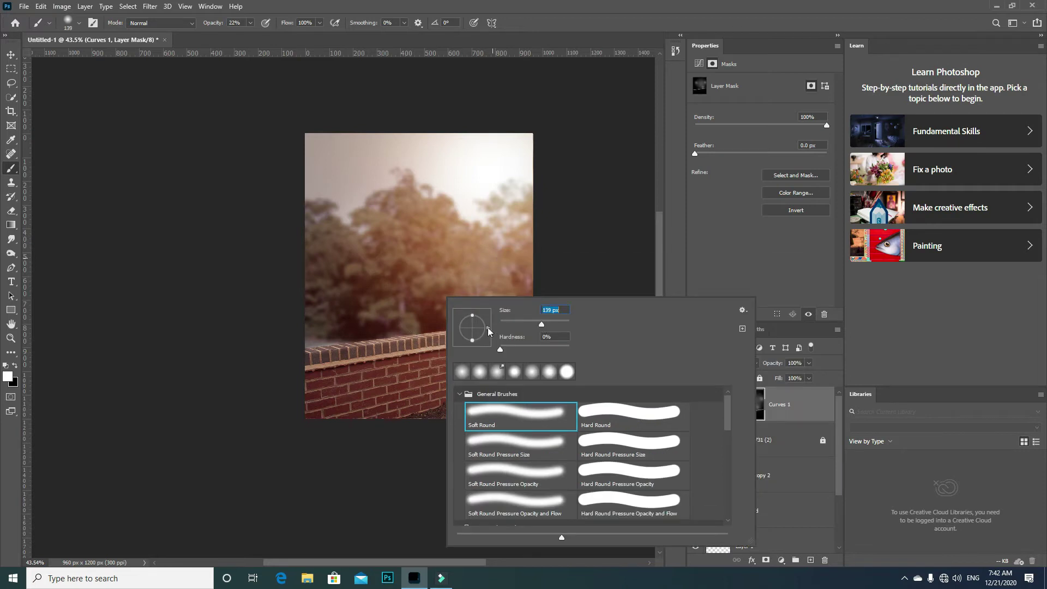
key(Return)
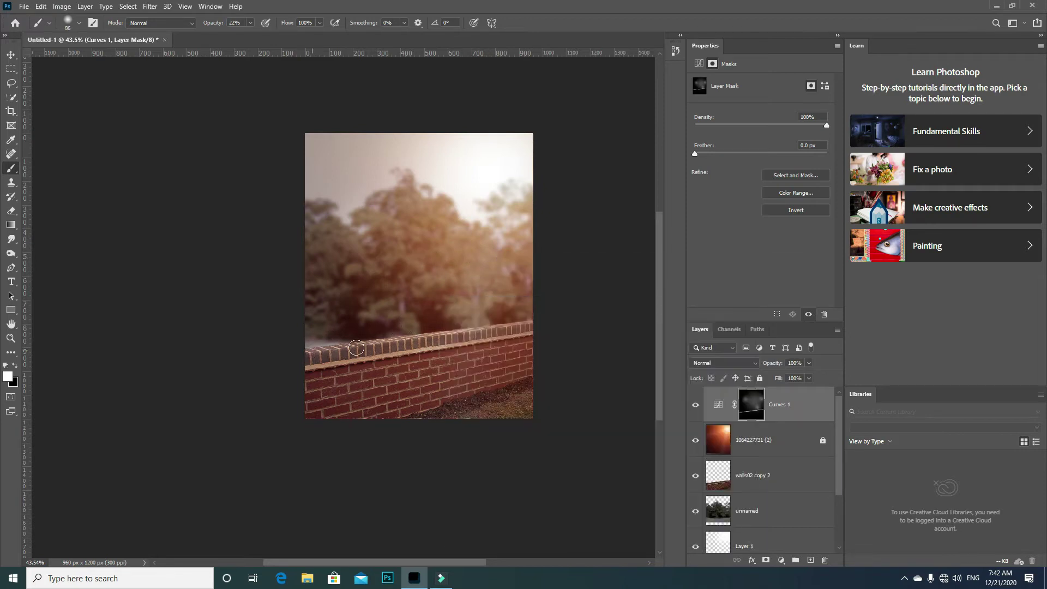
Brighten the wall's top edge and the trees on the right above it
drag(314, 349, 548, 315)
right_click(505, 302)
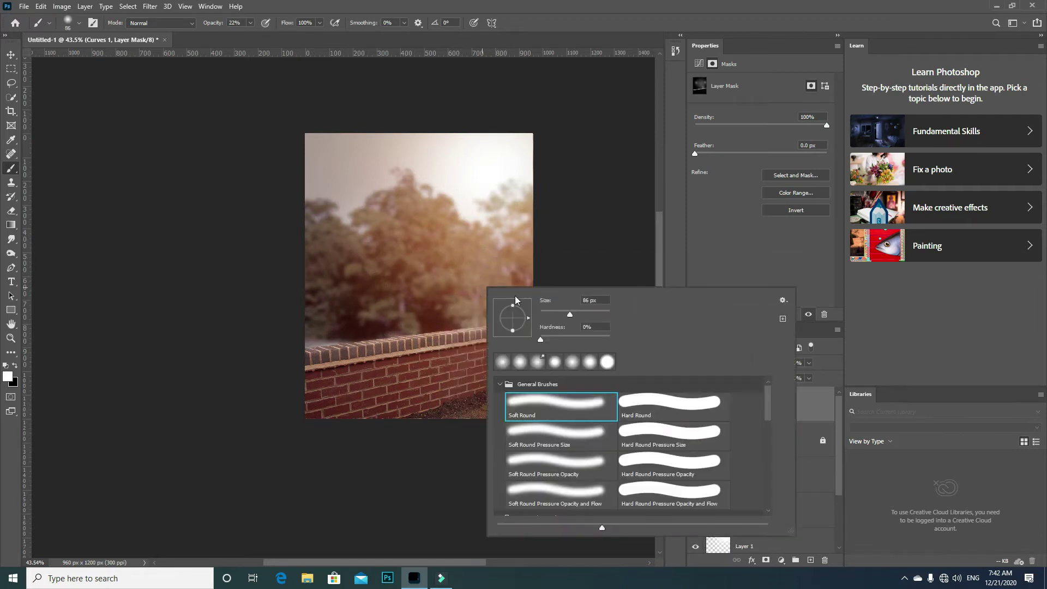
key(Return)
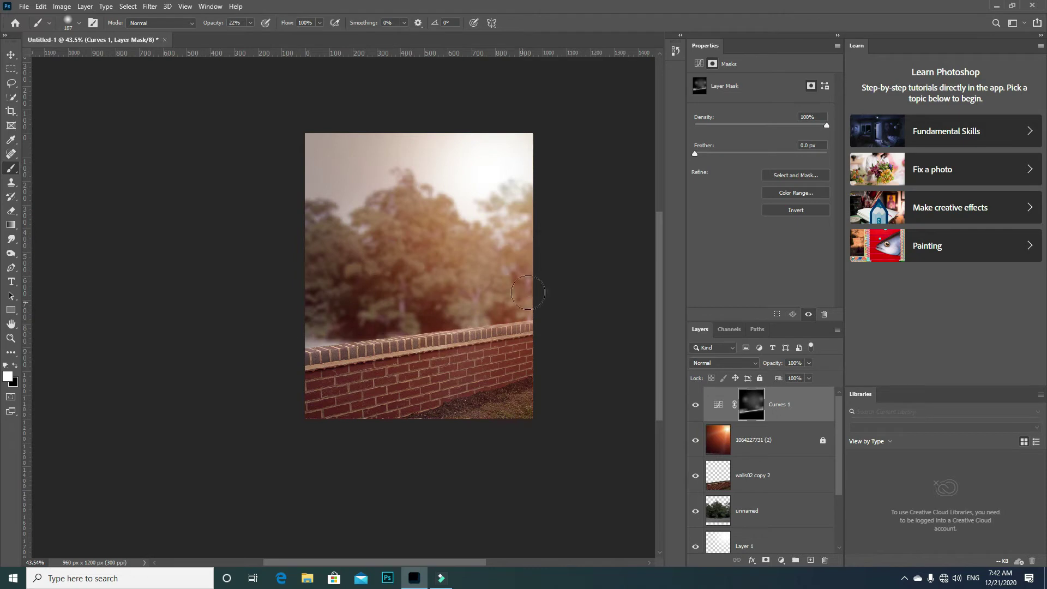
drag(452, 301, 476, 248)
scroll(436, 256, down, 3)
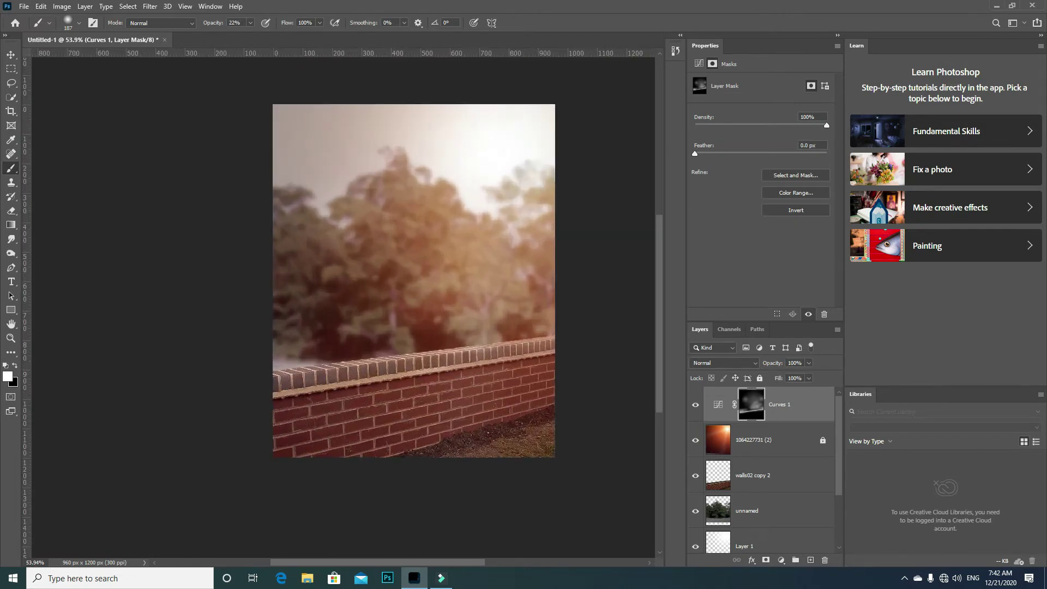
scroll(386, 295, down, 2)
click(711, 488)
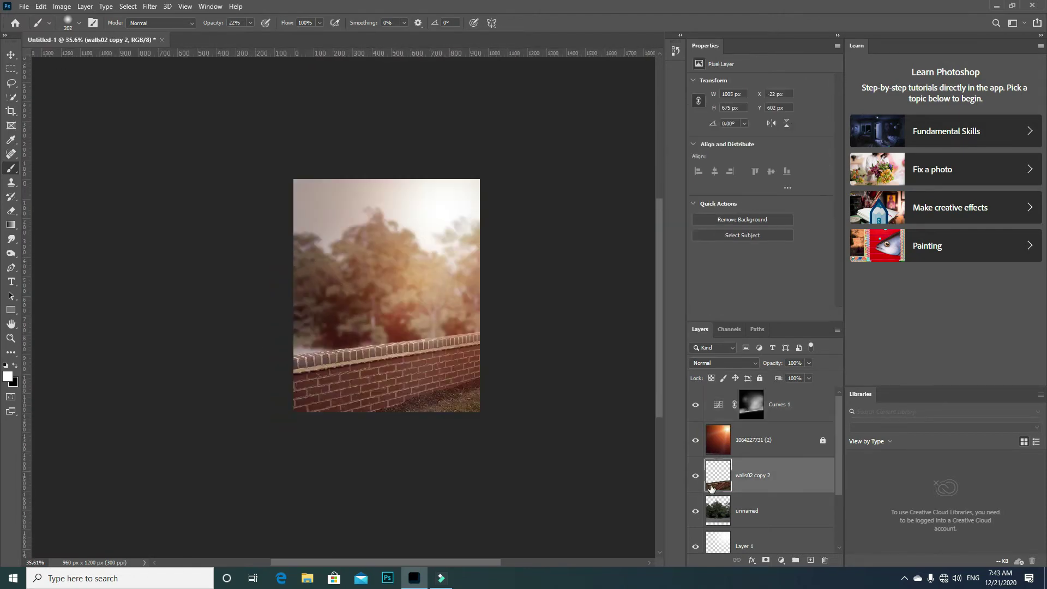
Start an Iris Blur on walls02 copy 2, moving and reshaping its ellipse onto the wall
click(151, 6)
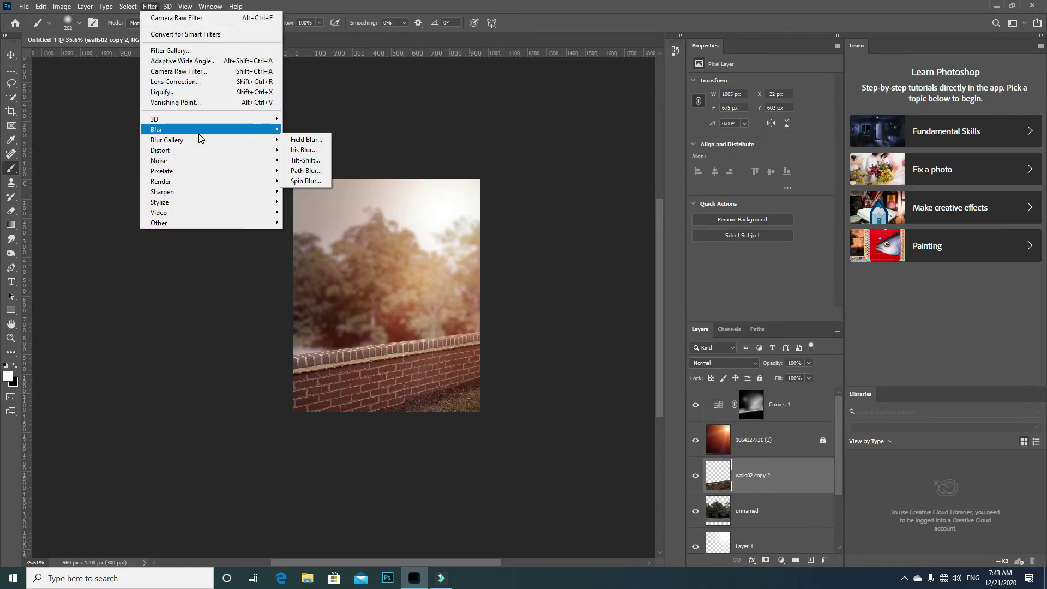
mouse_move(168, 139)
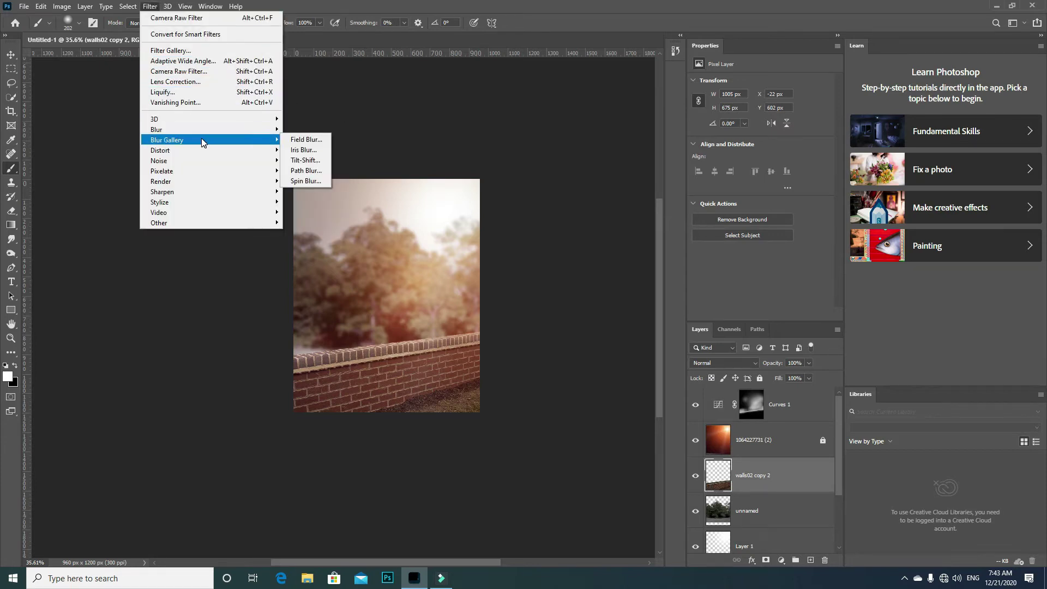
click(303, 149)
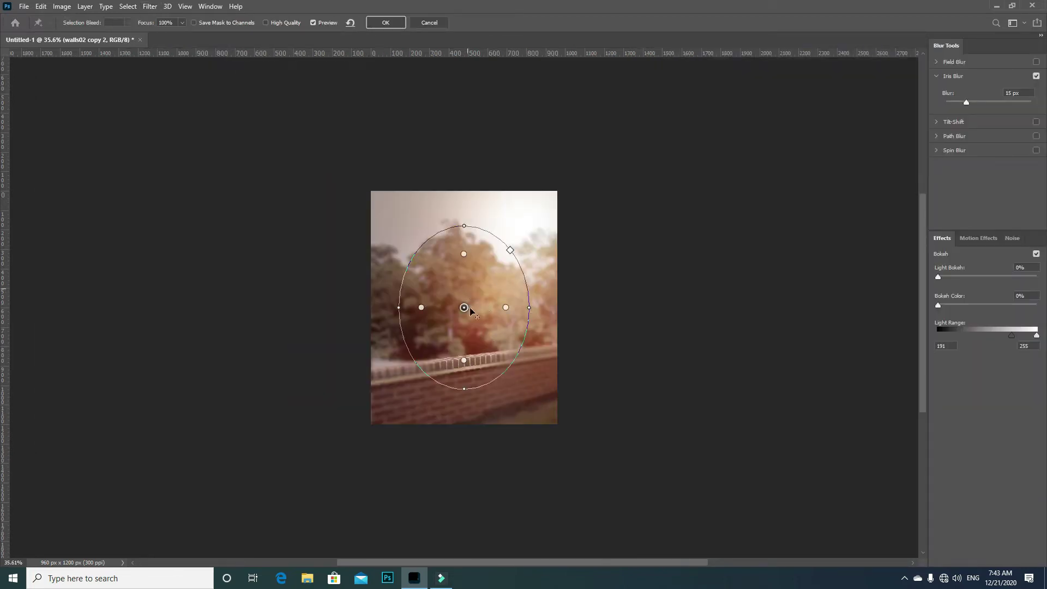
mouse_move(470, 308)
mouse_down()
mouse_move(457, 393)
mouse_move(486, 378)
mouse_up()
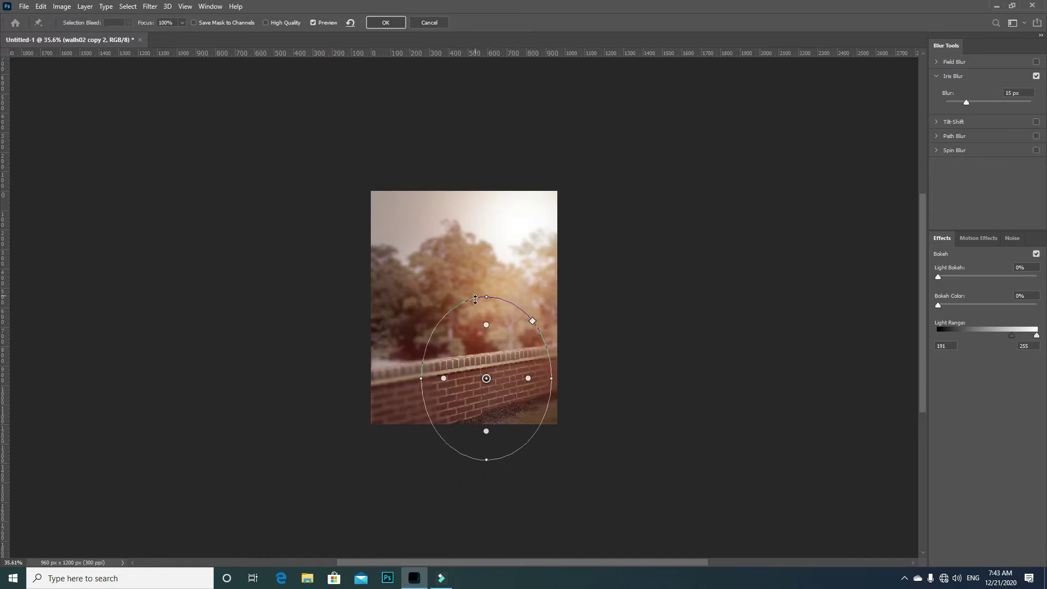
drag(475, 299, 475, 304)
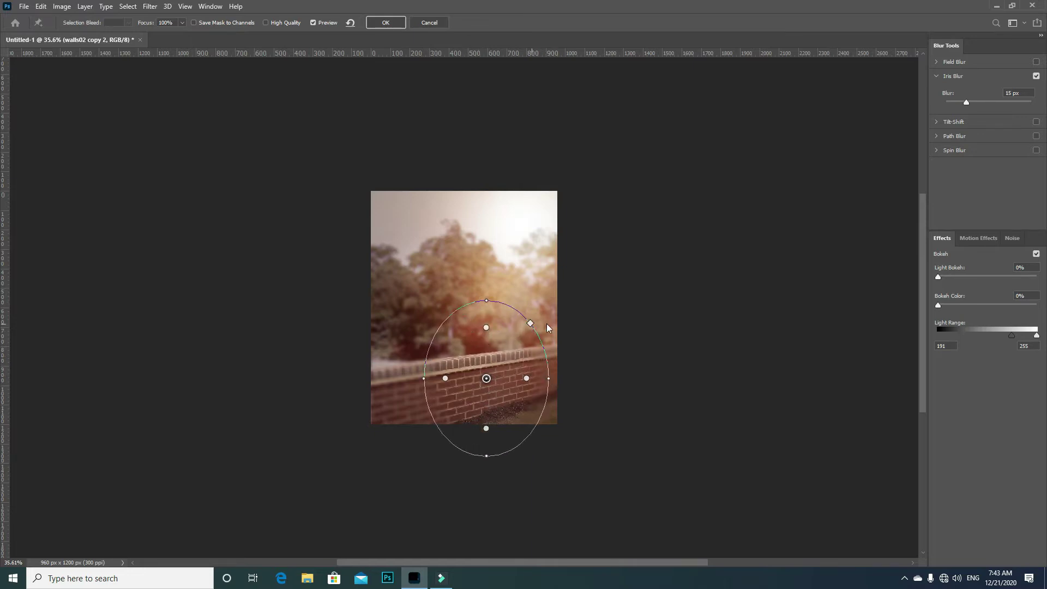
mouse_move(547, 325)
mouse_down()
mouse_move(577, 322)
mouse_move(567, 304)
mouse_move(578, 376)
mouse_move(492, 388)
mouse_move(559, 379)
mouse_move(543, 388)
mouse_up()
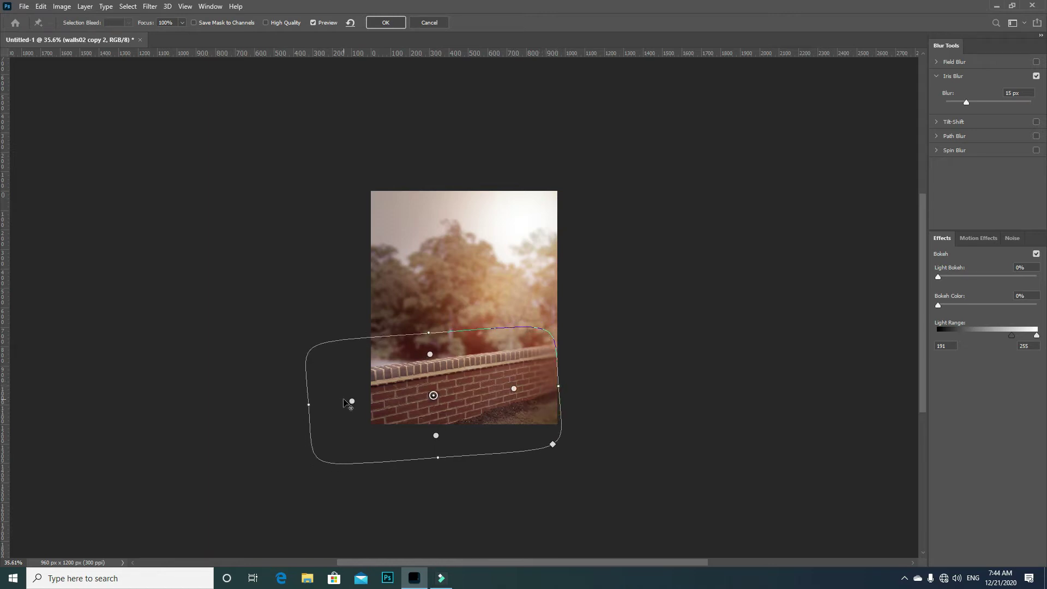
Tighten the sharp zone, nudge the ellipse right, lower blur to about 14 px, and apply
drag(343, 399, 368, 403)
drag(452, 401, 466, 402)
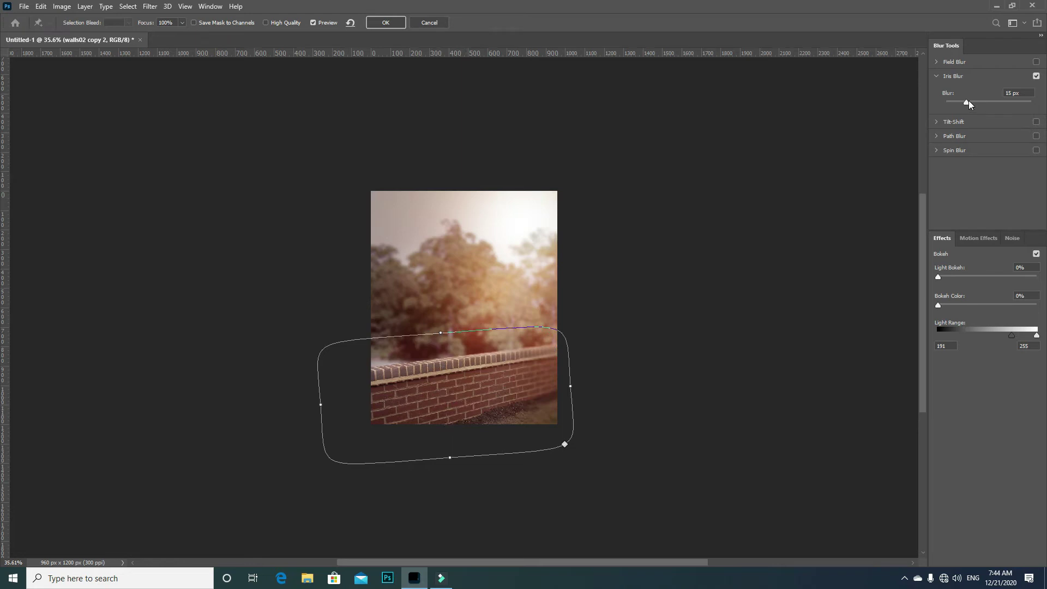
mouse_move(966, 102)
mouse_down()
mouse_move(954, 104)
mouse_move(965, 103)
mouse_up()
click(389, 25)
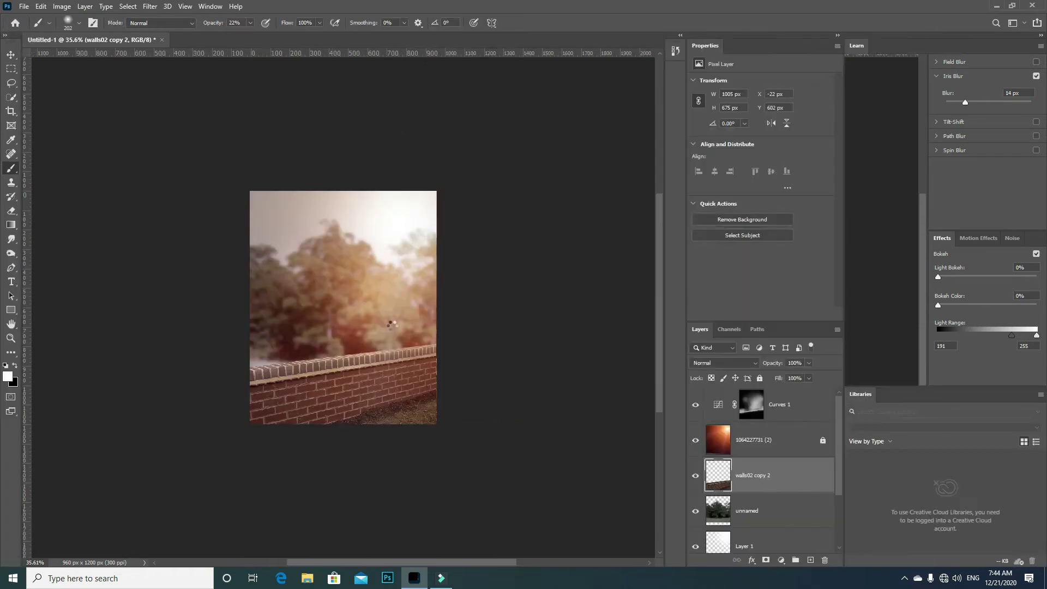
Add a new empty Layer 2 above Curves 1
scroll(339, 415, up, 1)
scroll(340, 415, up, 2)
scroll(340, 414, up, 2)
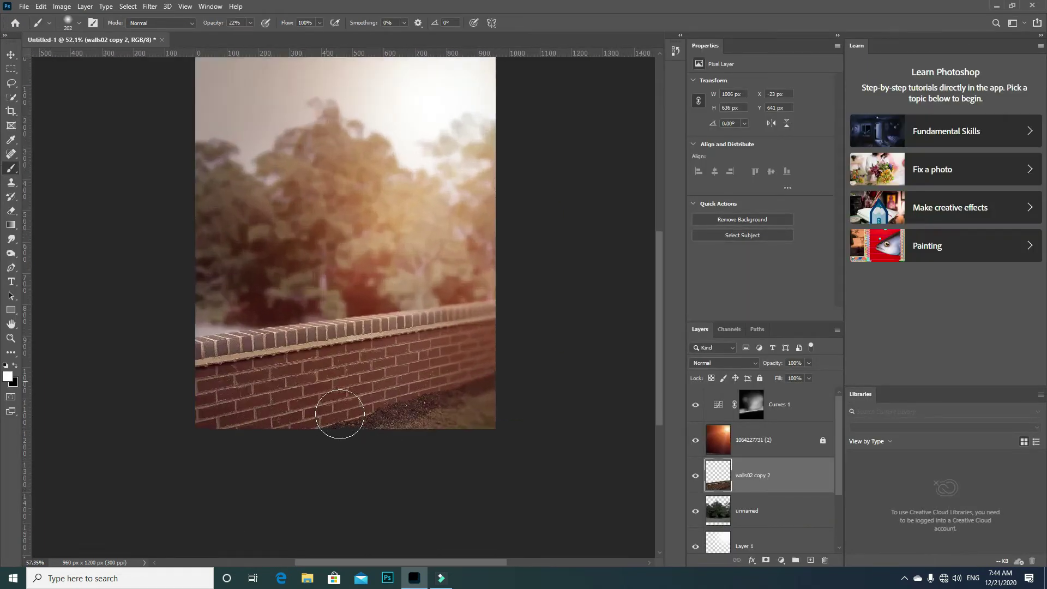
scroll(340, 415, down, 1)
click(780, 411)
click(809, 560)
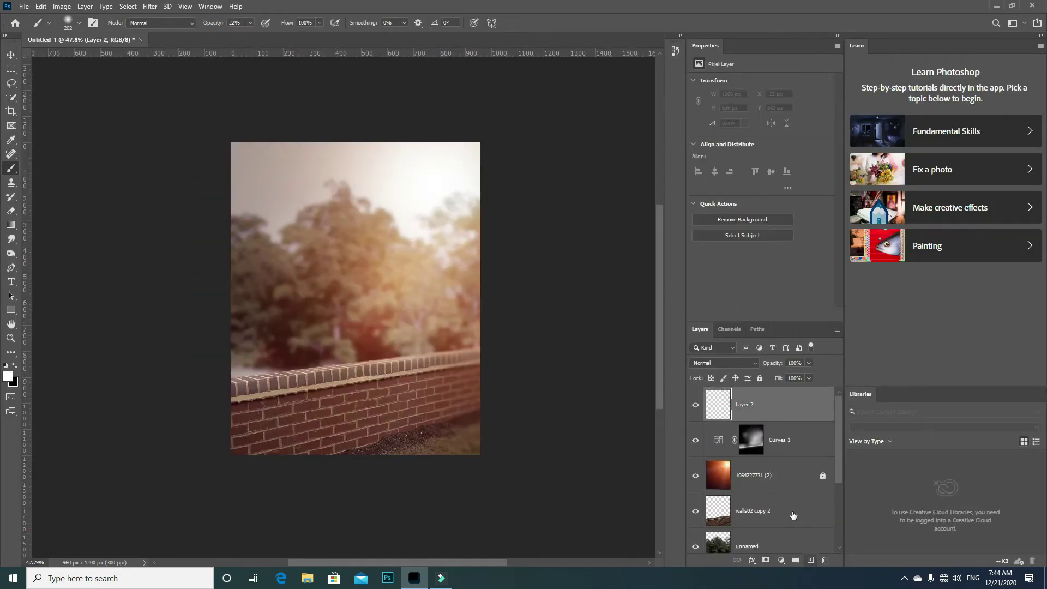
Fill Layer 2 with a merged Multiply 100% copy via Apply Image, then open Camera Raw on it
click(61, 6)
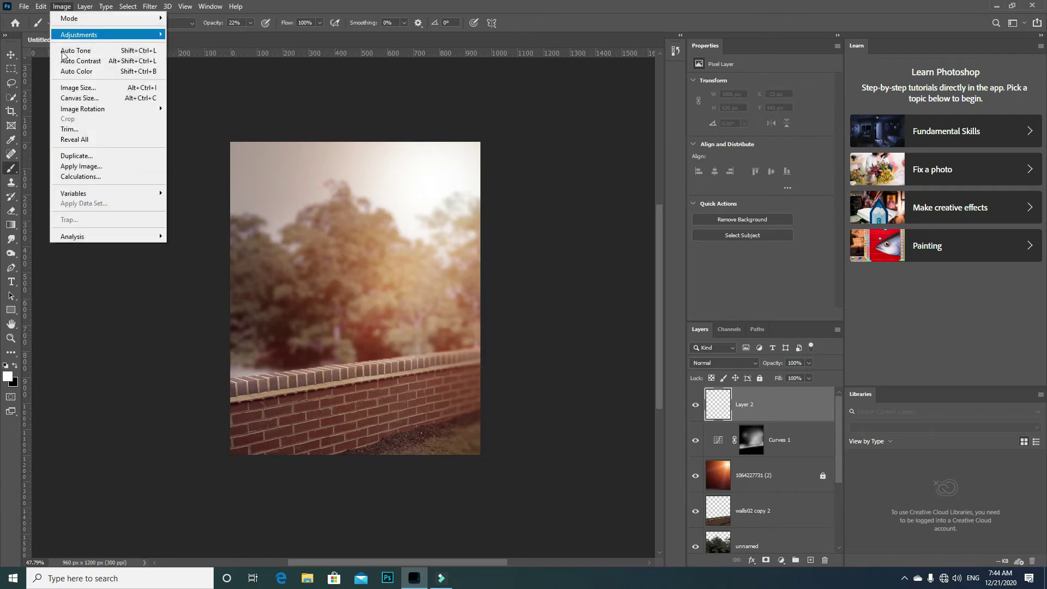
click(71, 163)
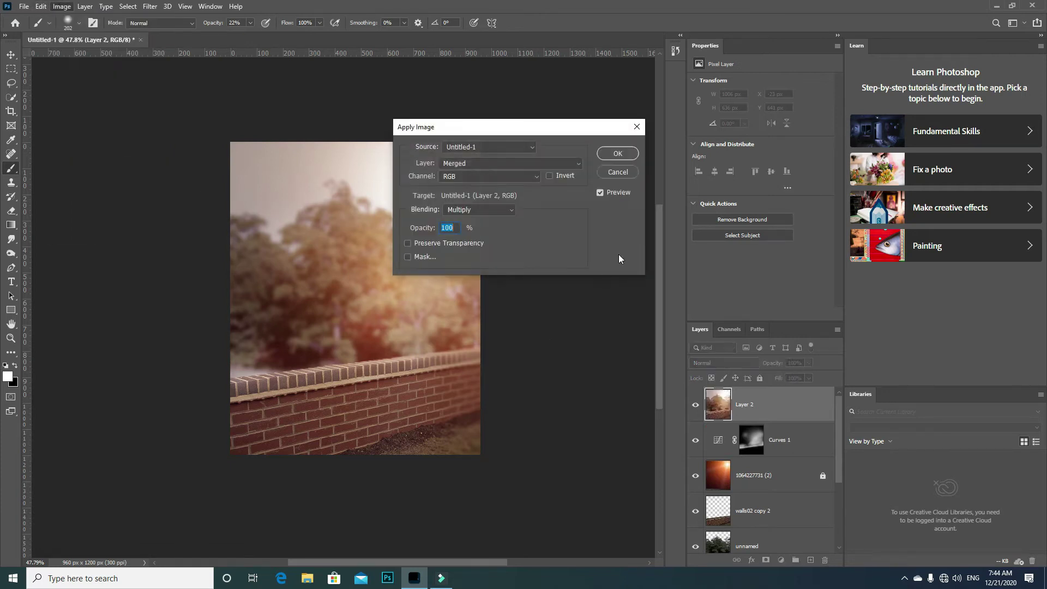
click(616, 155)
click(149, 7)
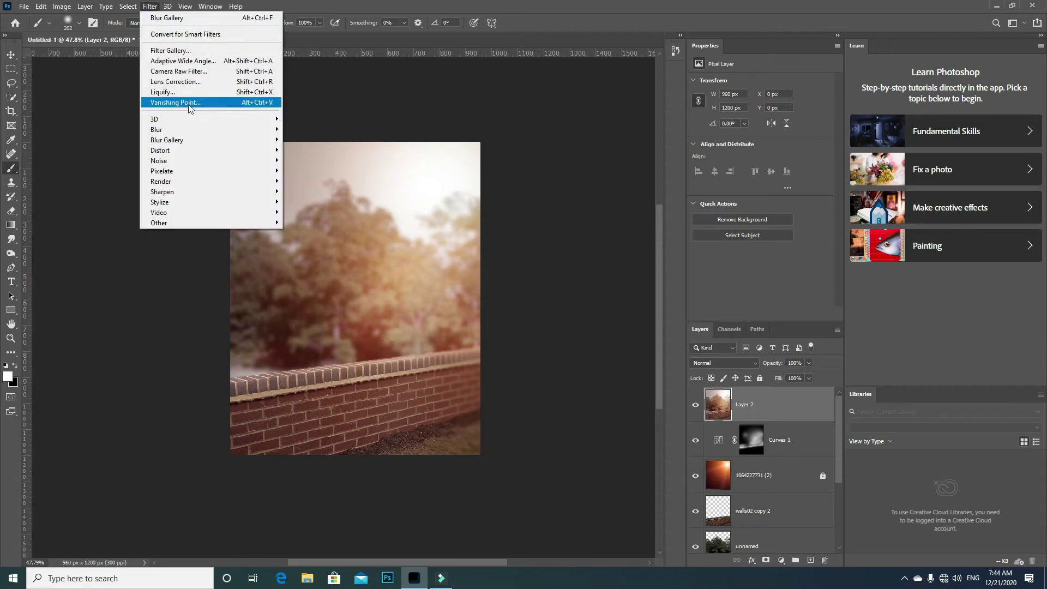
click(180, 77)
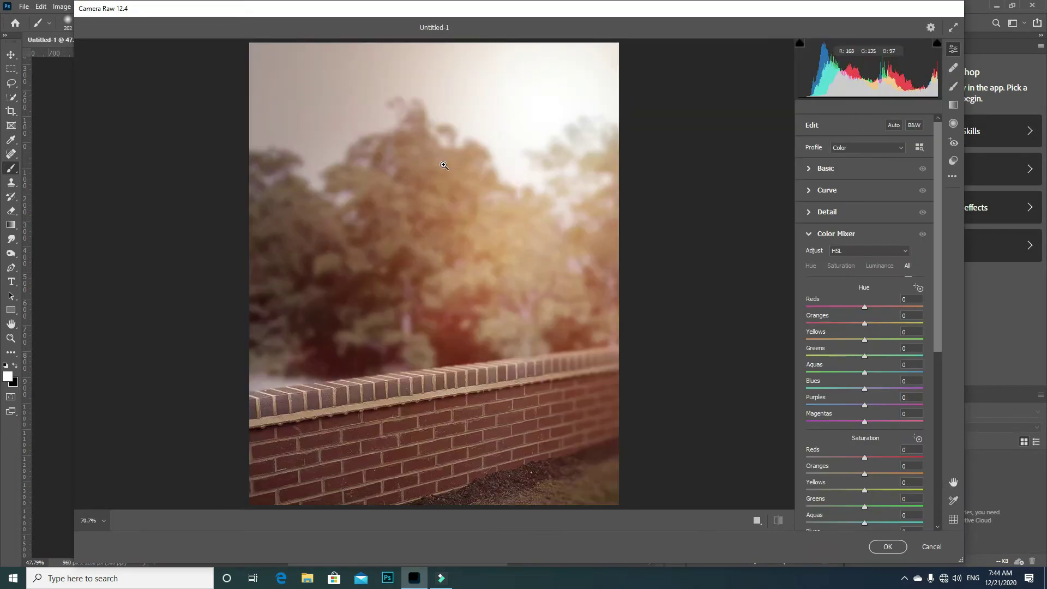
Darken exposure, raise contrast, and add texture, clarity and dehaze to the merged layer
click(826, 168)
mouse_move(865, 255)
mouse_down()
mouse_move(880, 272)
mouse_move(847, 305)
mouse_move(872, 320)
mouse_move(888, 366)
mouse_up()
scroll(888, 366, down, 2)
click(864, 283)
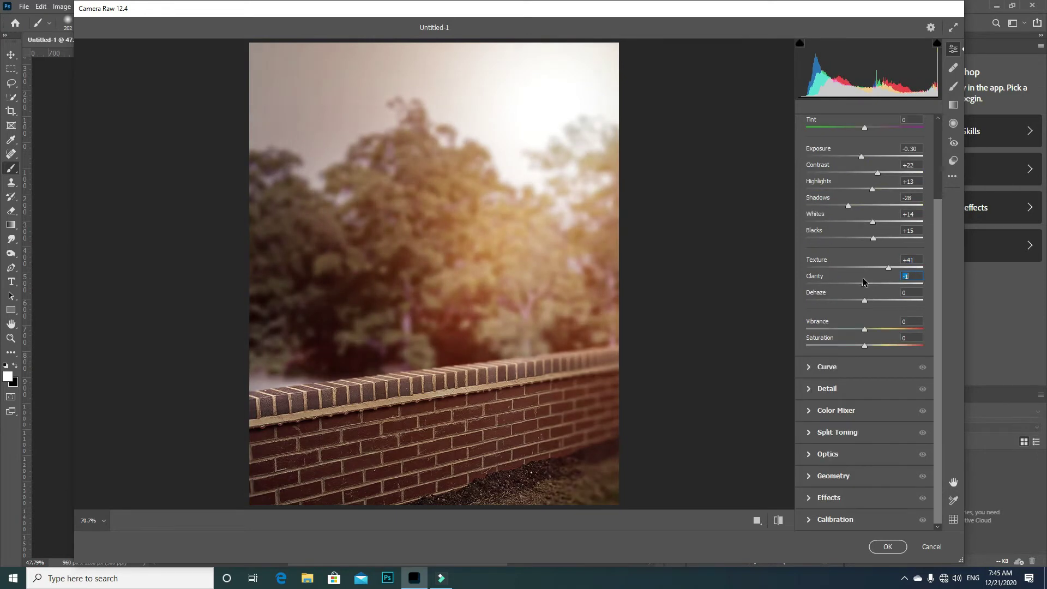
drag(867, 302, 867, 329)
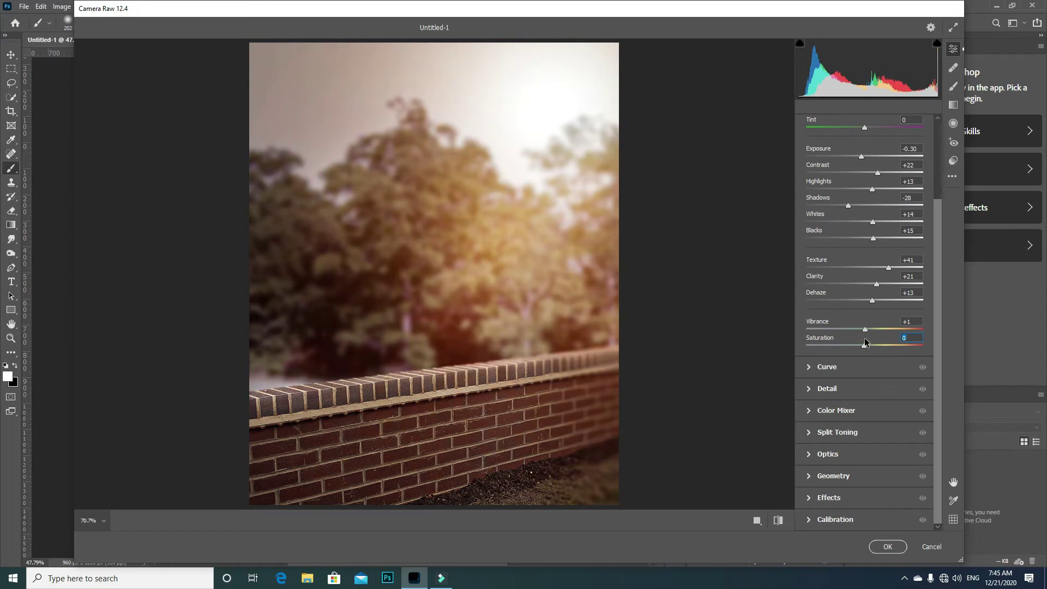
click(870, 367)
click(859, 394)
Set colour mixer: red hue -10, red saturation -71, yellow hue +50, green luminance +30
click(835, 321)
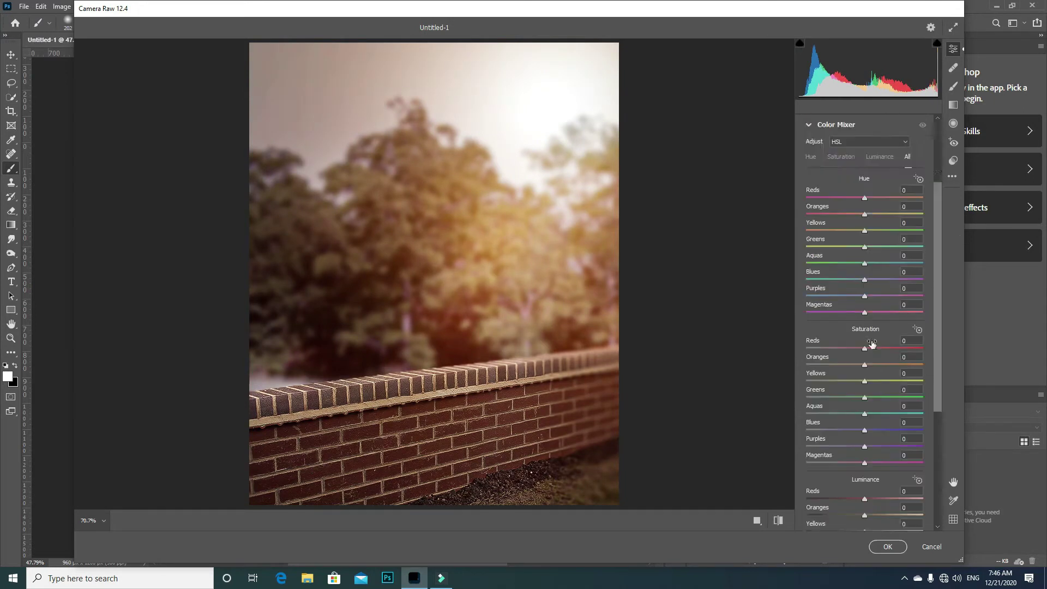
scroll(872, 273, down, 1)
drag(864, 145, 904, 147)
text(-10)
click(865, 163)
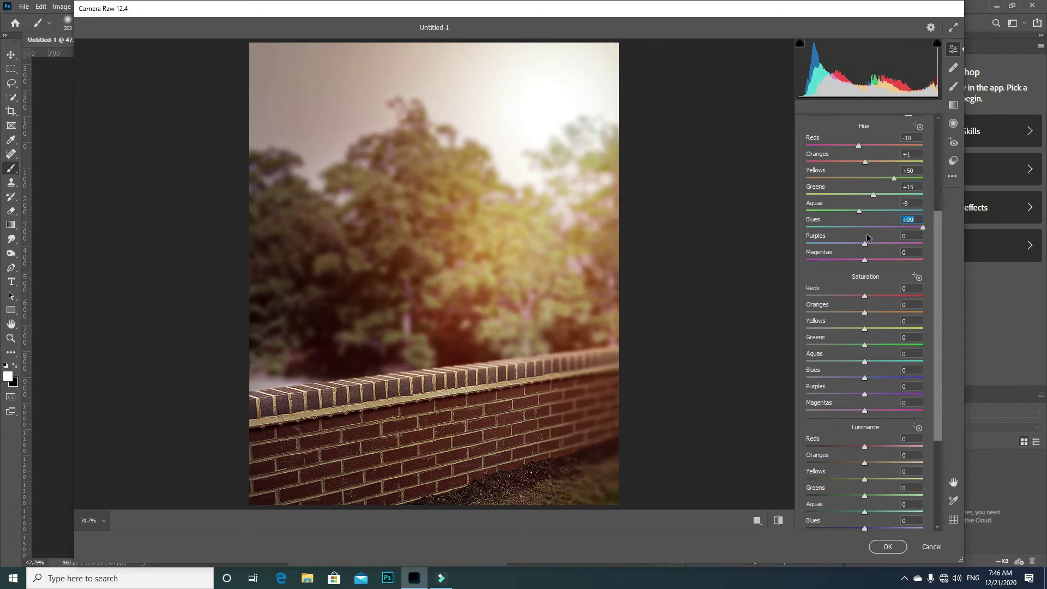
scroll(867, 237, down, 2)
scroll(866, 218, down, 2)
mouse_move(864, 191)
mouse_down()
mouse_move(822, 191)
mouse_move(865, 208)
mouse_move(862, 222)
mouse_move(898, 224)
mouse_up()
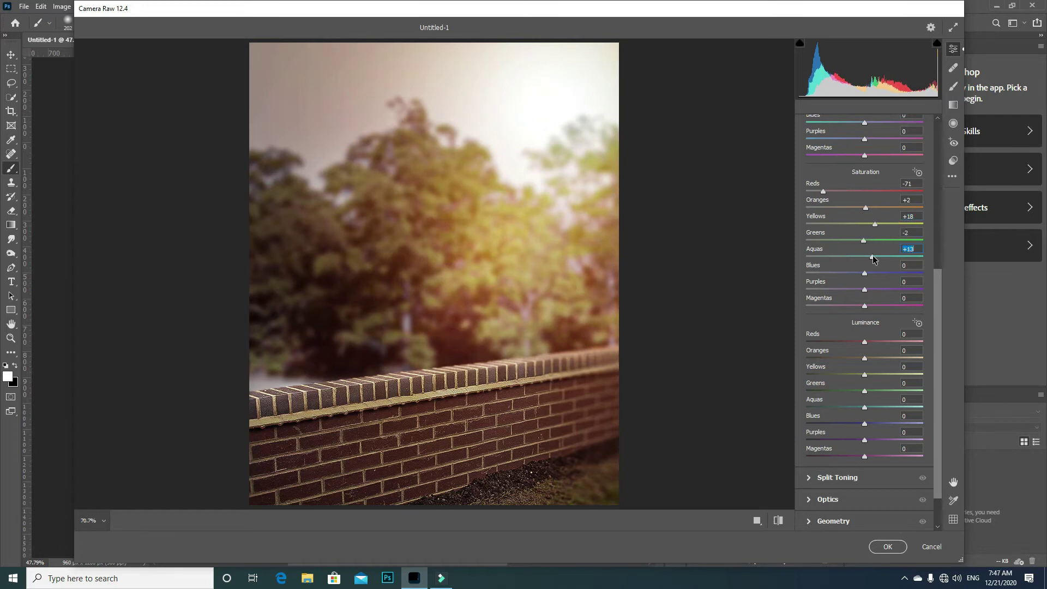
mouse_move(924, 342)
mouse_down()
mouse_move(852, 342)
mouse_move(862, 329)
mouse_up()
scroll(867, 327, down, 2)
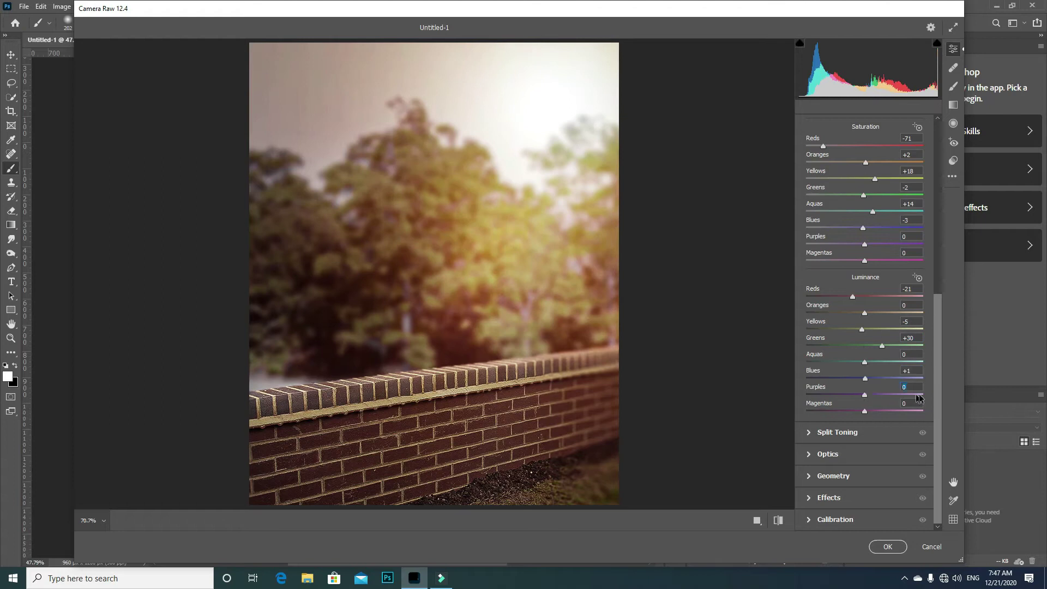
click(953, 105)
Add graduated filters over the wall and from the top-left, tuning their exposure and tones
mouse_move(570, 463)
mouse_down()
mouse_move(548, 335)
mouse_move(550, 343)
mouse_up()
mouse_move(864, 263)
mouse_down()
mouse_move(805, 263)
mouse_move(832, 263)
mouse_move(821, 280)
mouse_up()
drag(570, 463, 568, 442)
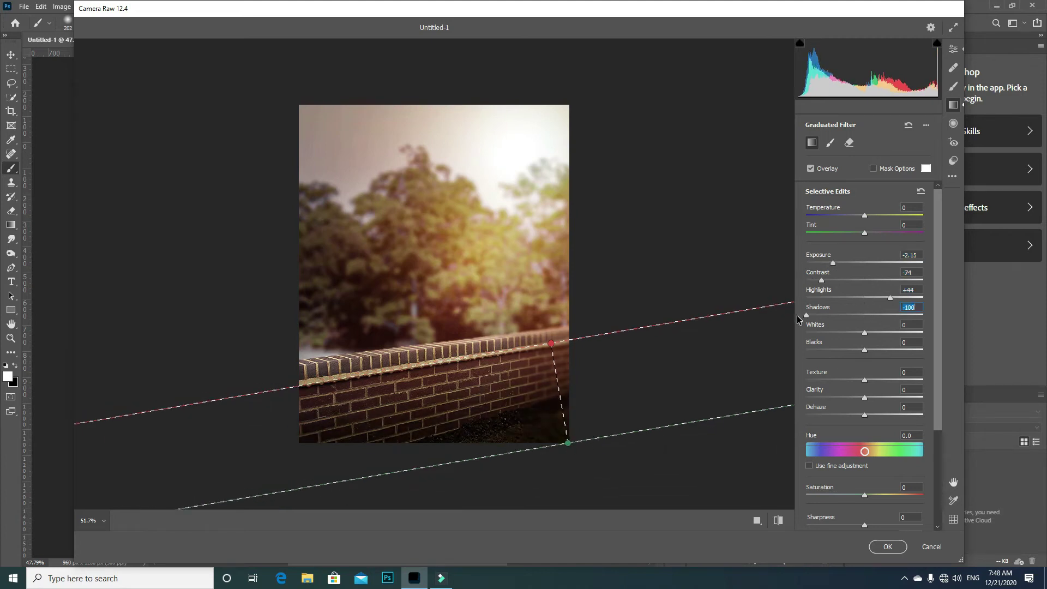
mouse_move(864, 332)
mouse_down()
mouse_move(846, 332)
mouse_move(867, 352)
mouse_up()
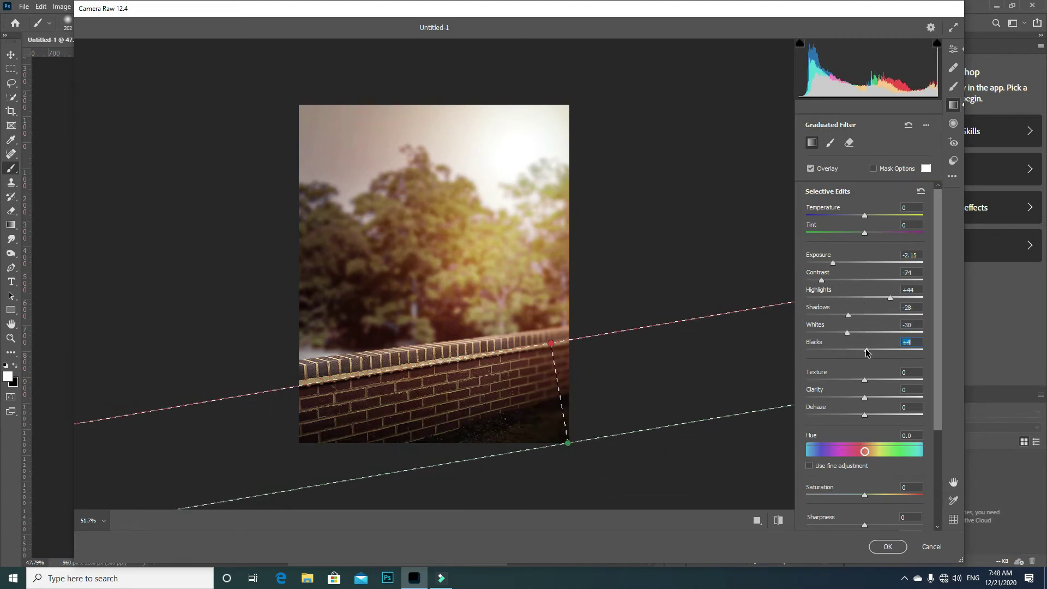
mouse_move(279, 105)
mouse_down()
mouse_move(439, 195)
mouse_move(459, 193)
mouse_up()
drag(832, 262, 846, 263)
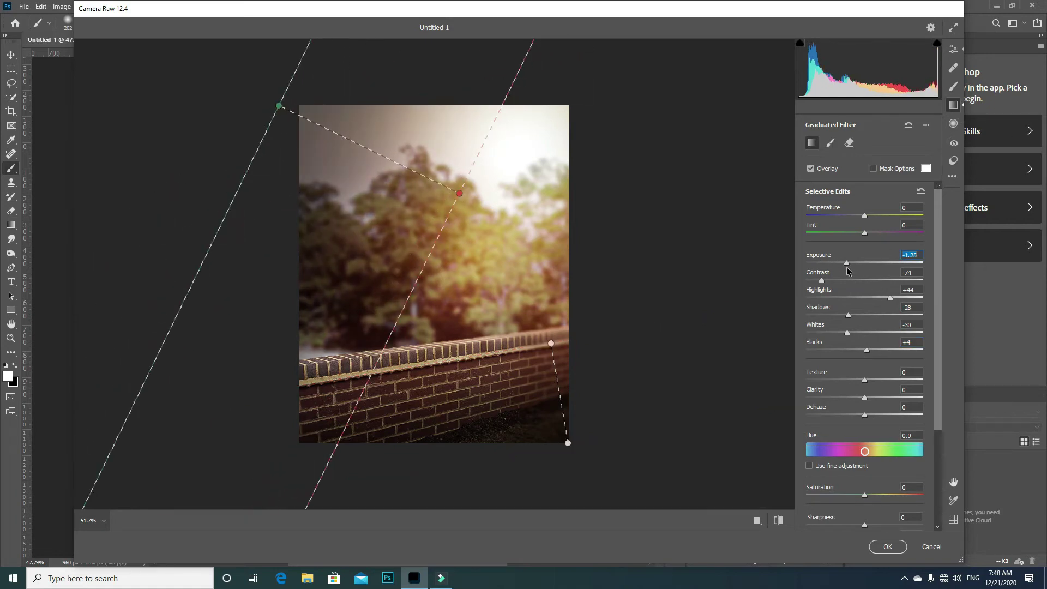
Add a radial filter over the wall with raised temperature and tint
key(j)
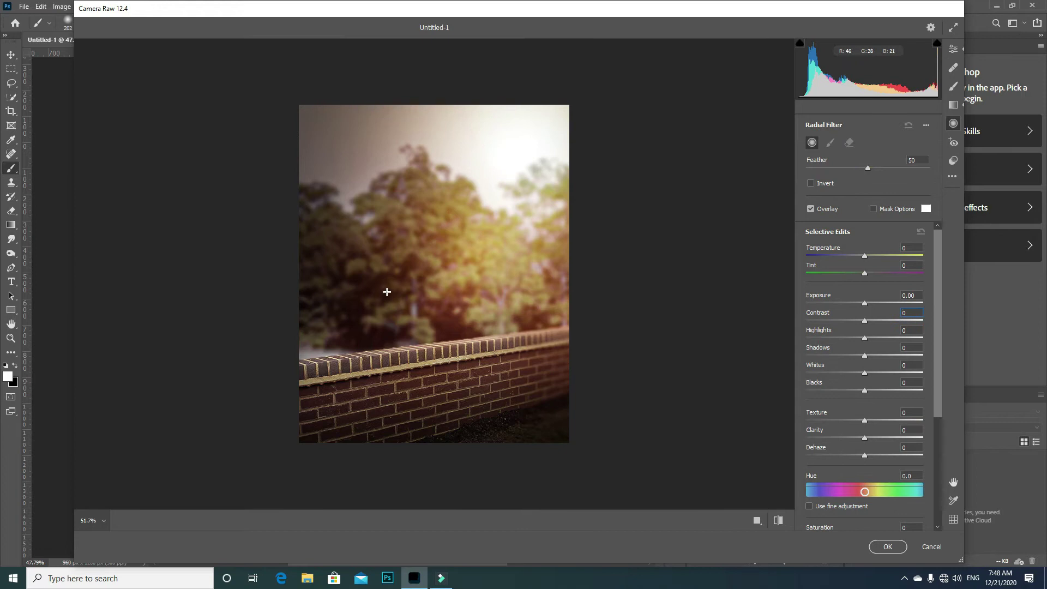
drag(343, 360, 401, 382)
drag(864, 256, 869, 256)
mouse_move(402, 361)
mouse_down()
mouse_move(526, 278)
mouse_move(513, 325)
mouse_up()
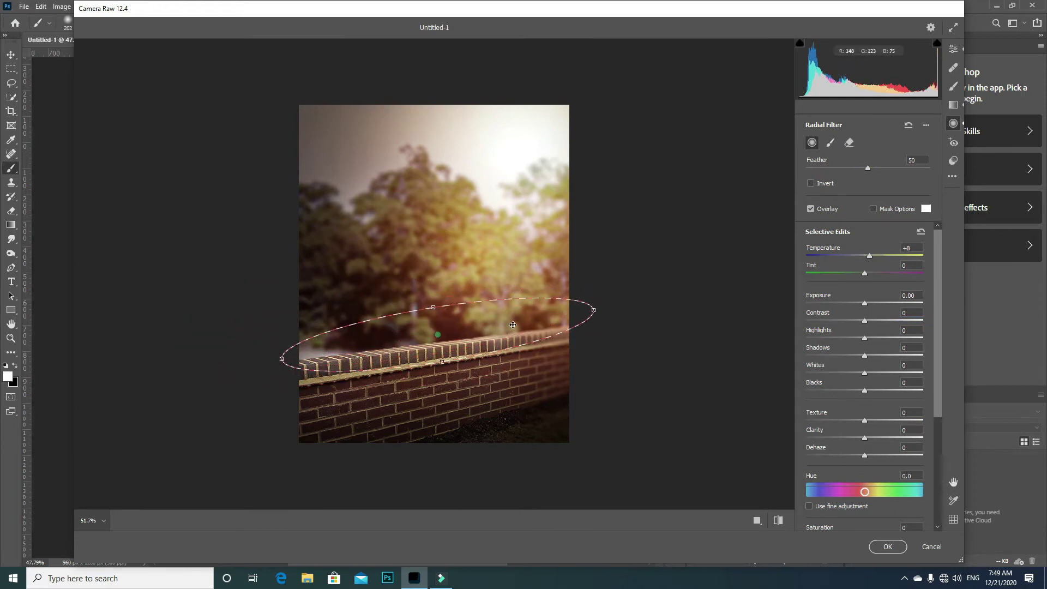
mouse_move(870, 256)
mouse_down()
mouse_move(886, 273)
mouse_move(851, 273)
mouse_up()
key(e)
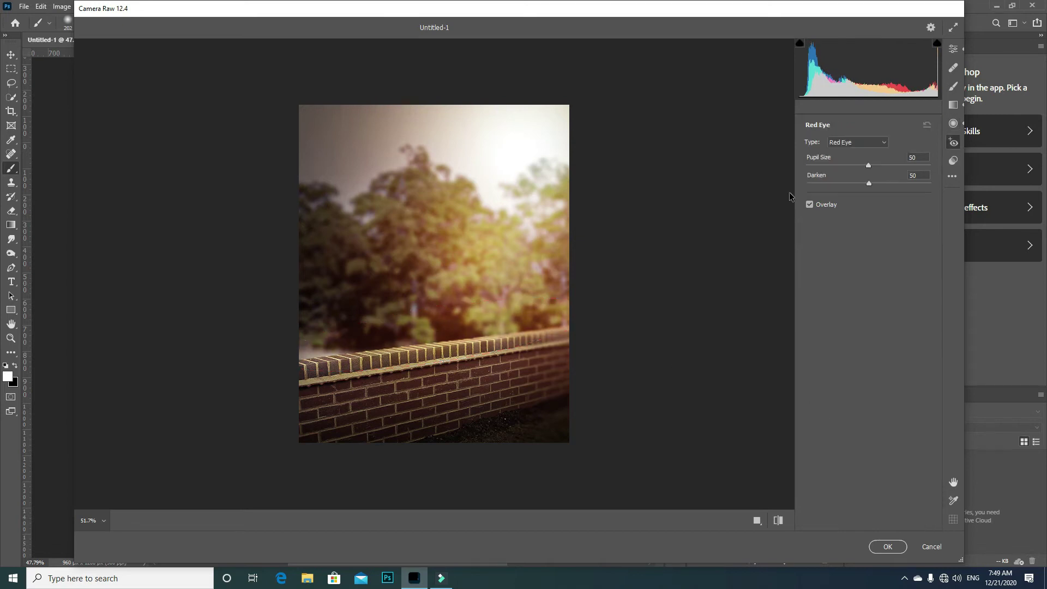
Browse the Color and Creative presets, then commit the Camera Raw edits
key(shift+p)
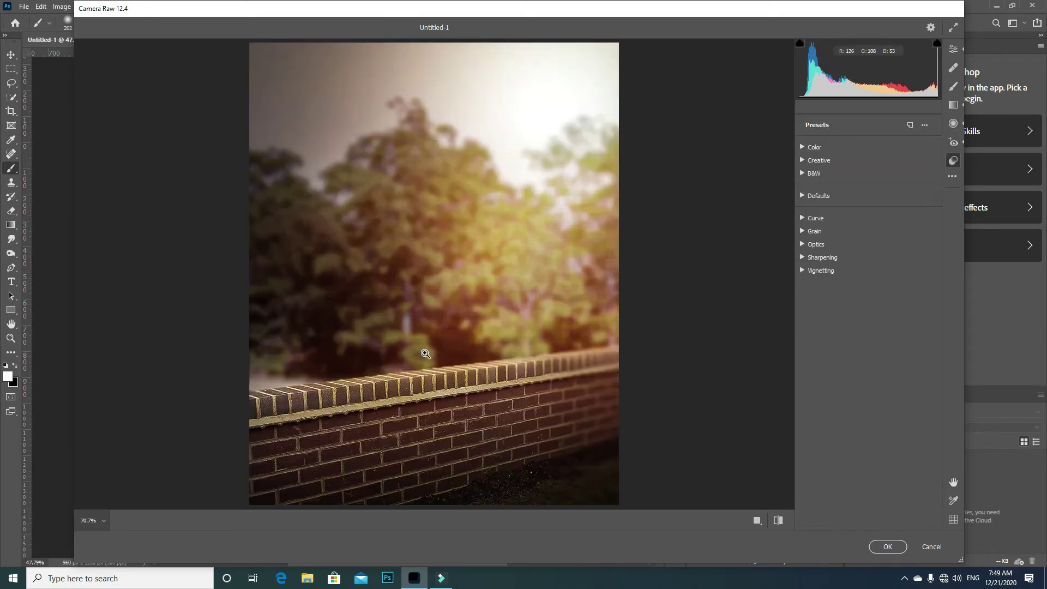
click(812, 147)
click(818, 235)
click(813, 148)
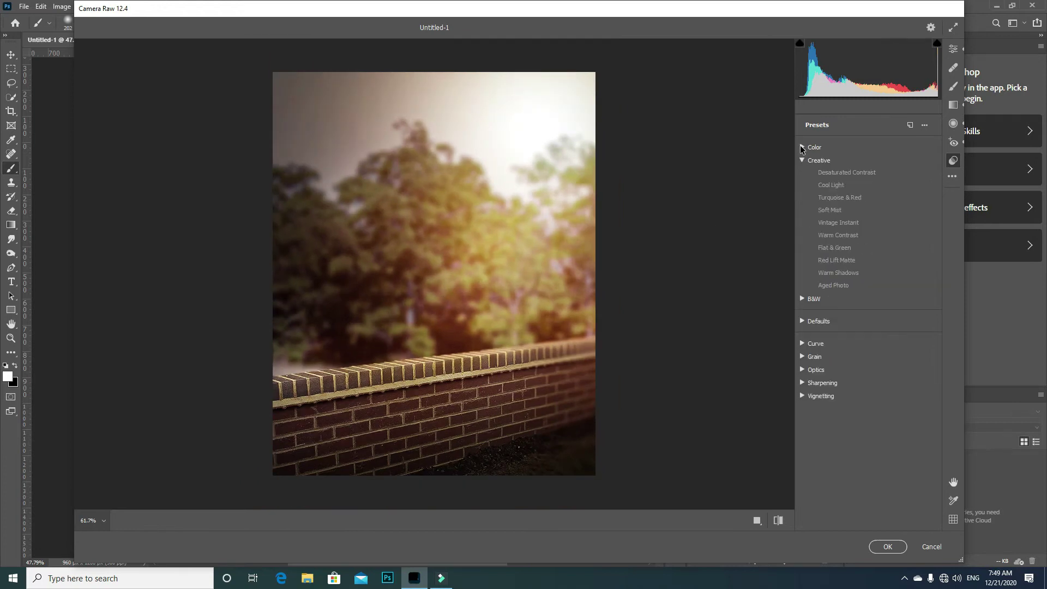
click(888, 547)
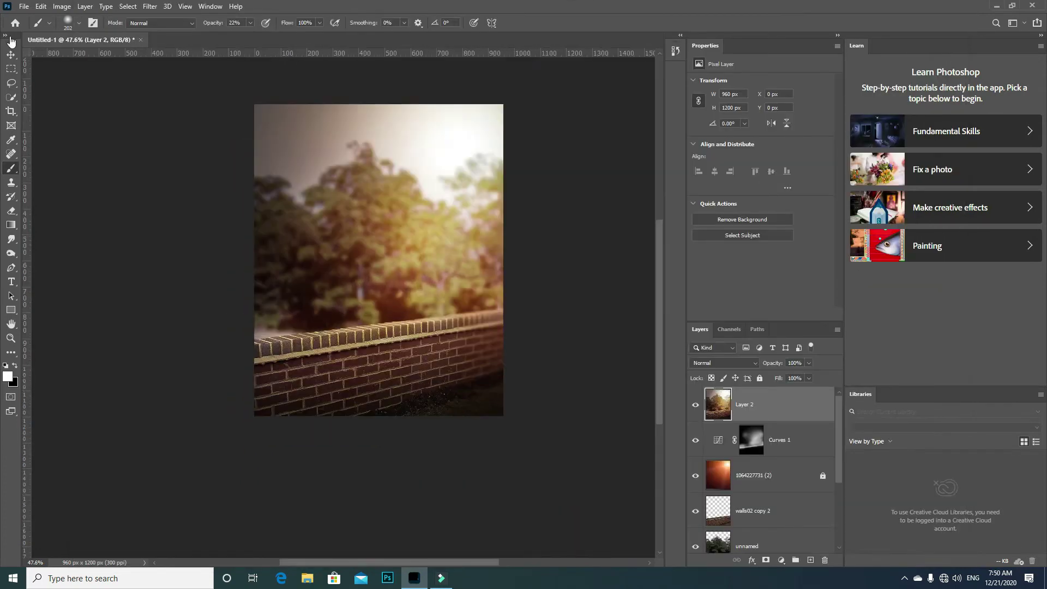
Open the rooftop photo of the man sitting on the ledge
click(26, 6)
click(37, 28)
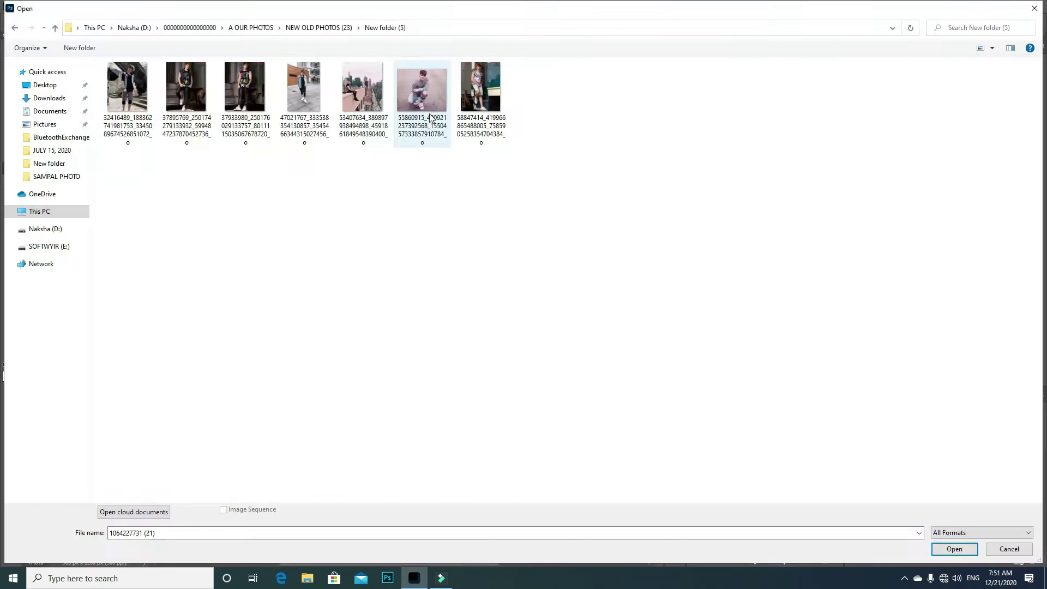
click(365, 101)
double_click(365, 101)
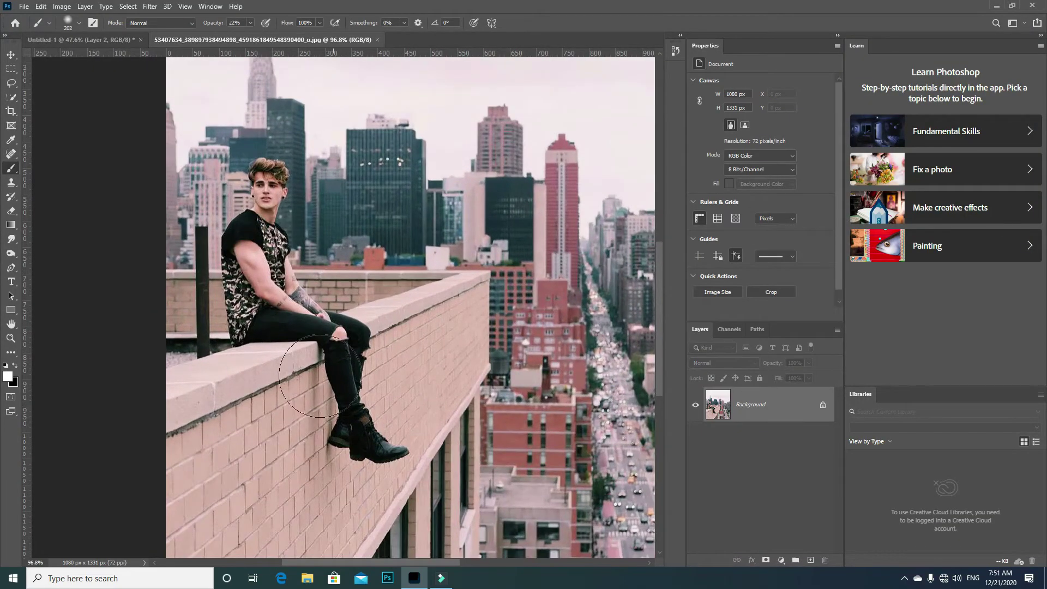
Trace the seated man's outline with the Pen tool
scroll(304, 387, up, 1)
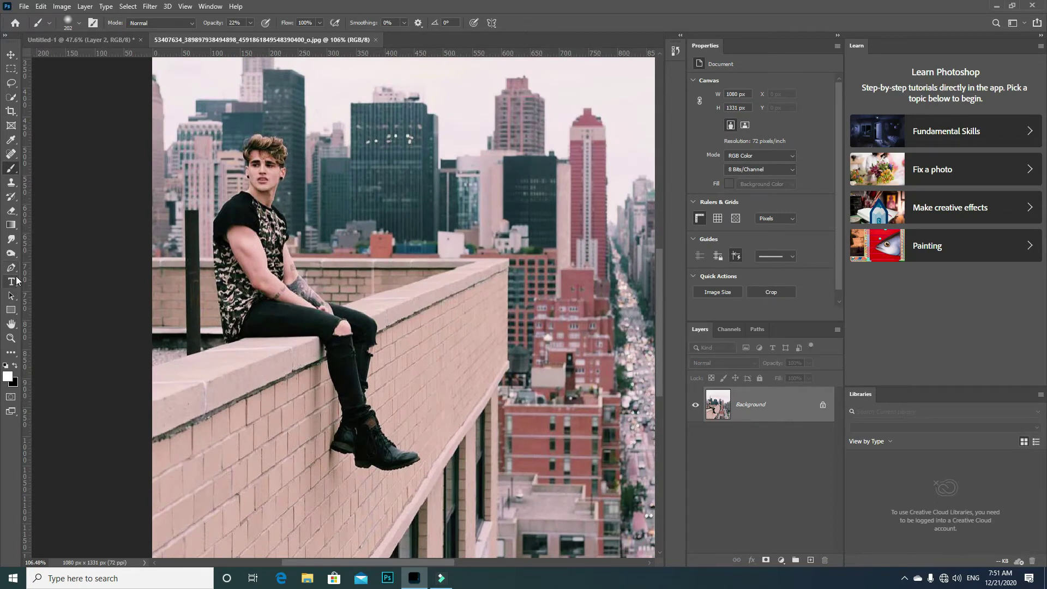
click(11, 267)
scroll(363, 500, up, 1)
scroll(364, 499, up, 1)
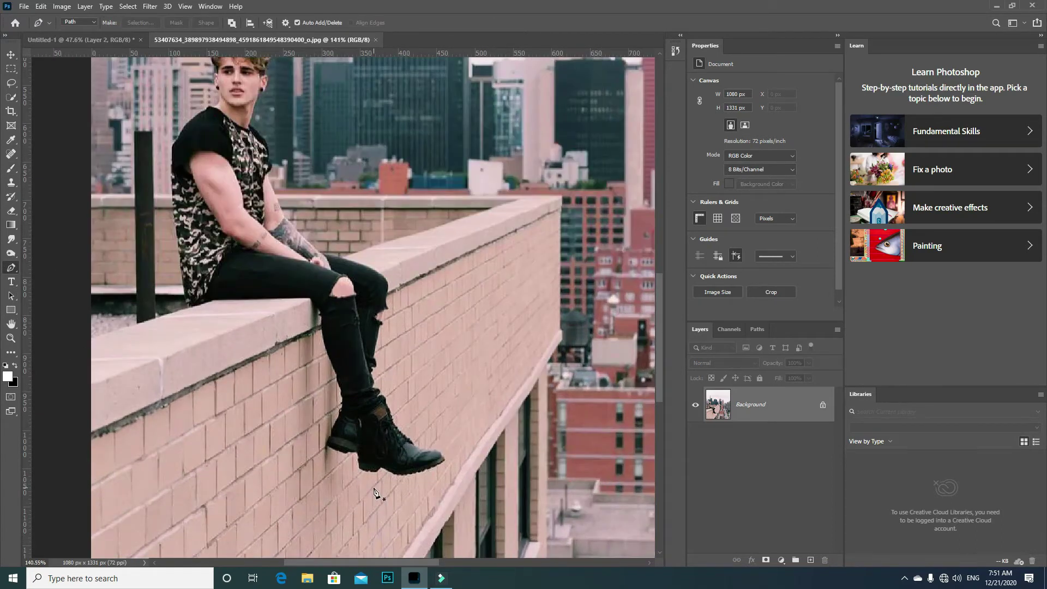
scroll(376, 496, up, 1)
scroll(380, 481, up, 1)
scroll(380, 481, up, 1)
scroll(379, 479, up, 1)
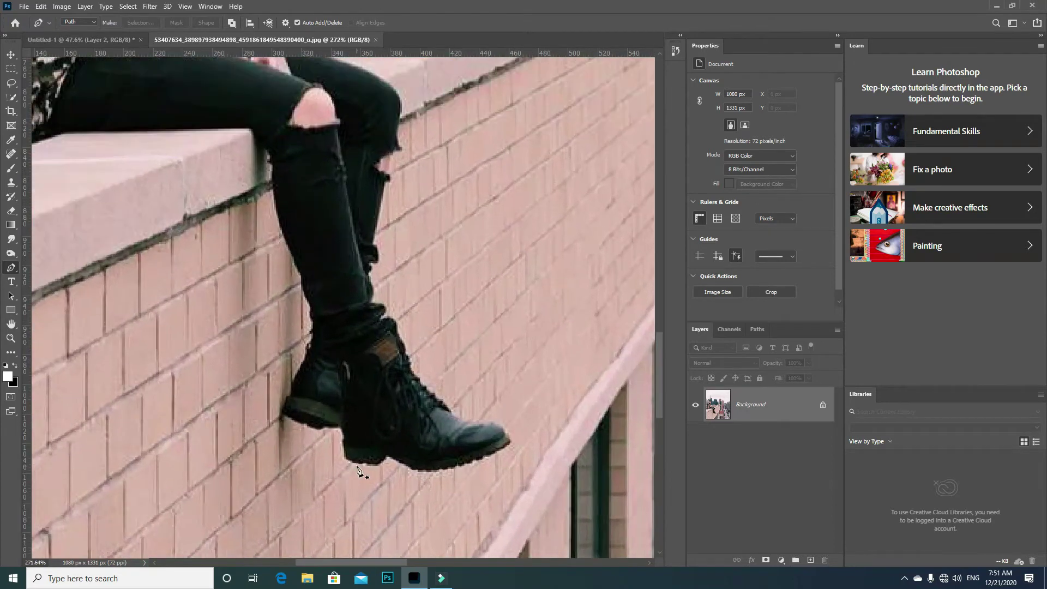
scroll(377, 475, up, 1)
scroll(375, 473, up, 1)
scroll(375, 472, up, 1)
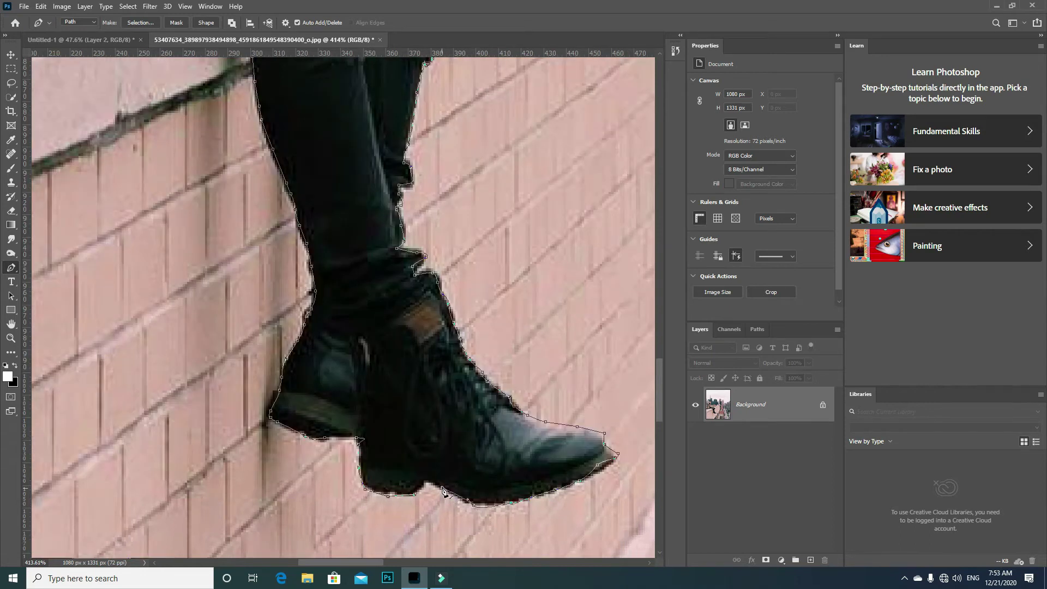
key(ctrl+Return)
scroll(420, 497, down, 2)
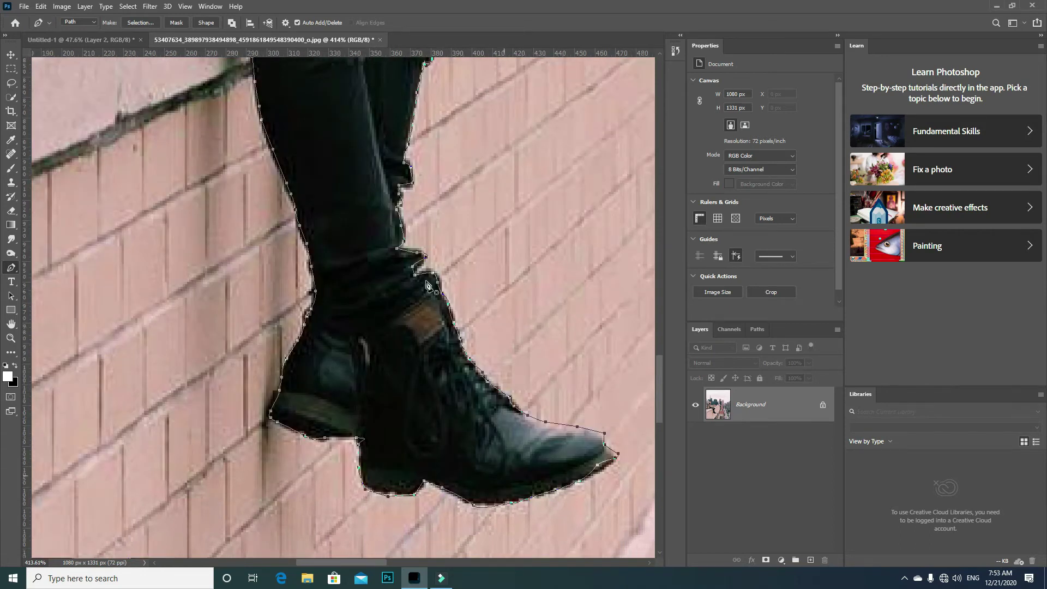
scroll(425, 436, down, 4)
scroll(431, 354, down, 3)
scroll(431, 325, down, 1)
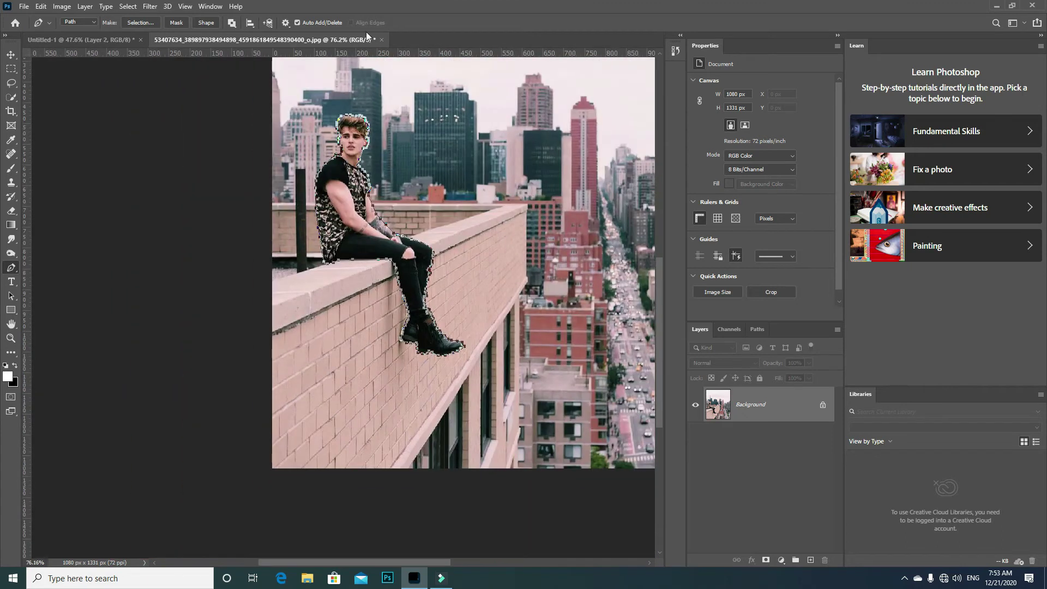
Turn the traced path into a selection and mask out the city background
right_click(332, 154)
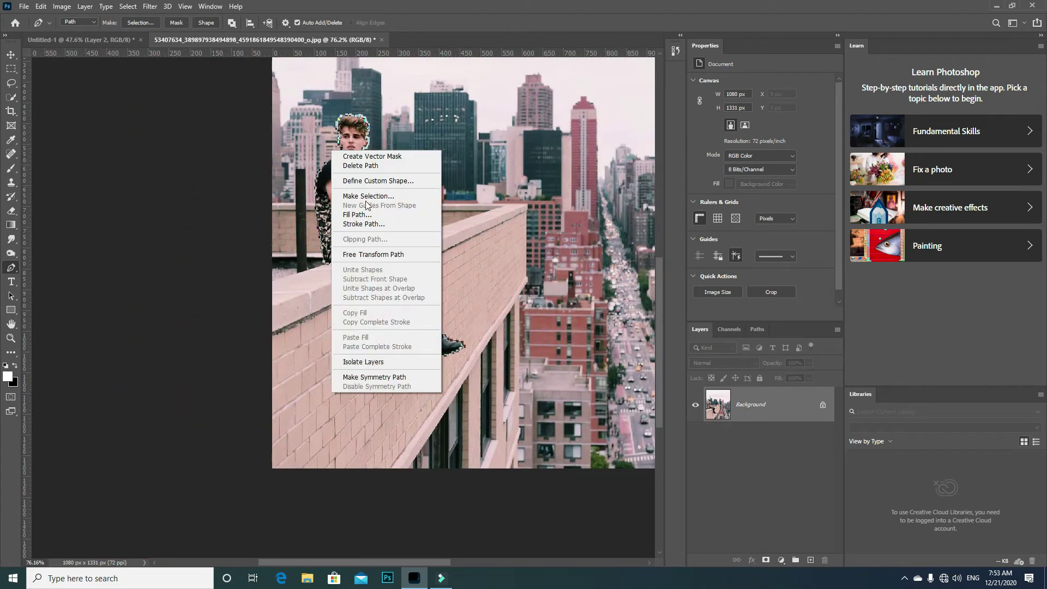
click(360, 201)
click(586, 158)
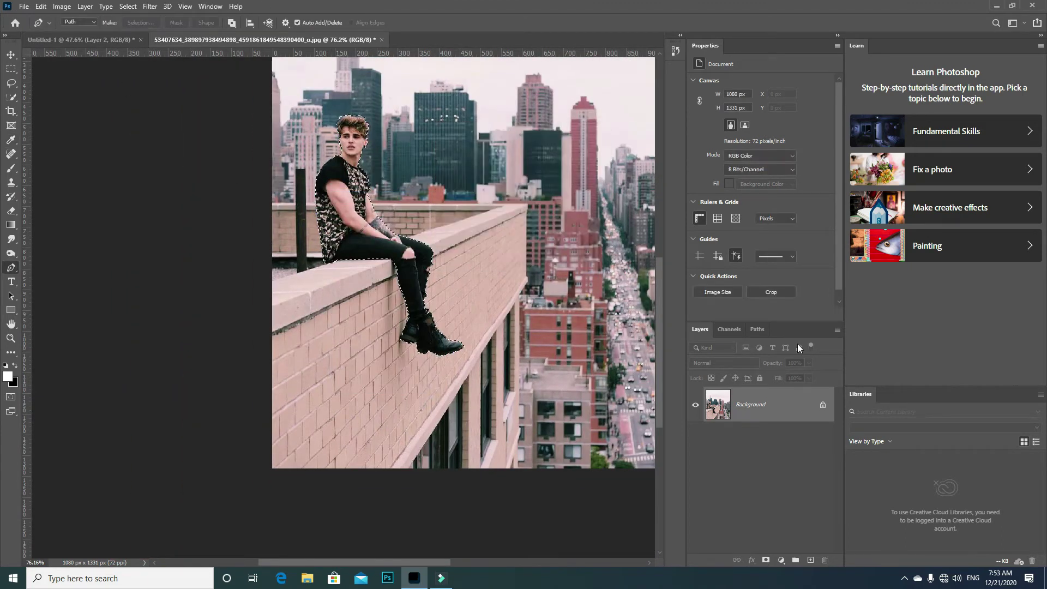
click(766, 559)
Crop the image tightly around the seated man with no fixed ratio, then select his layer mask
key(c)
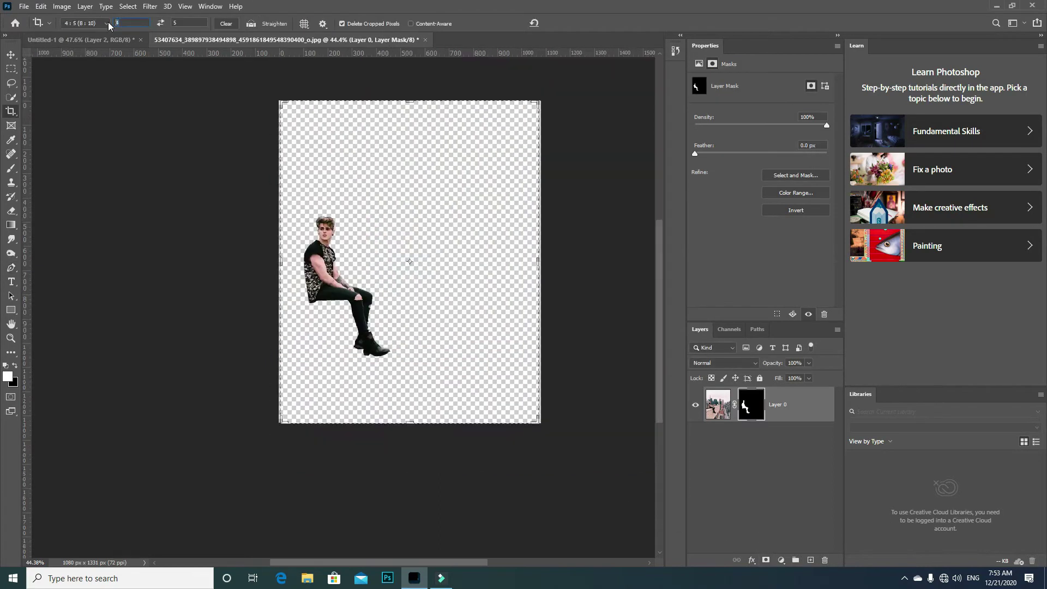
click(226, 23)
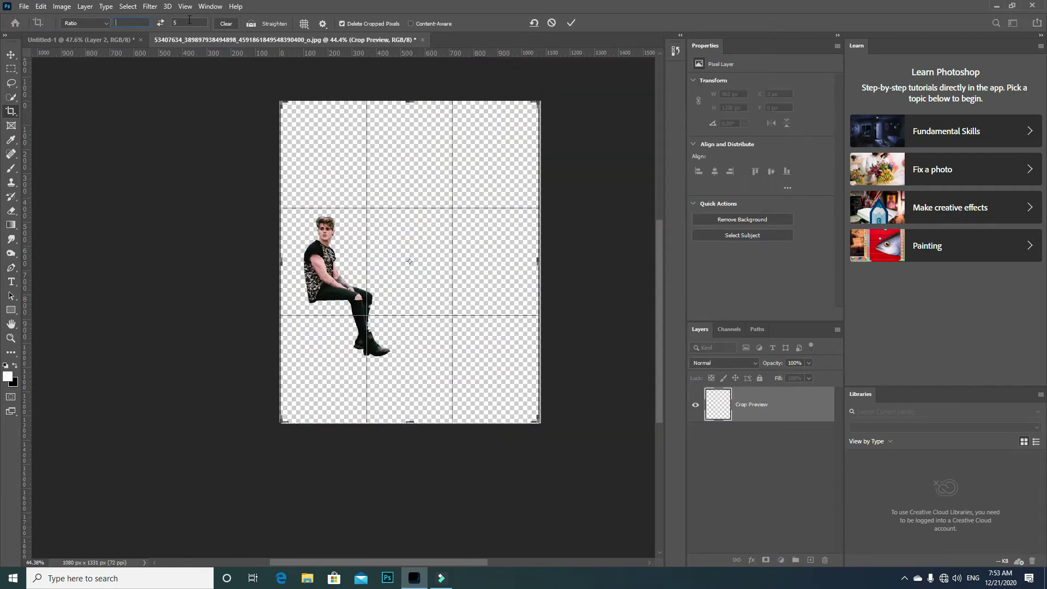
drag(541, 260, 465, 260)
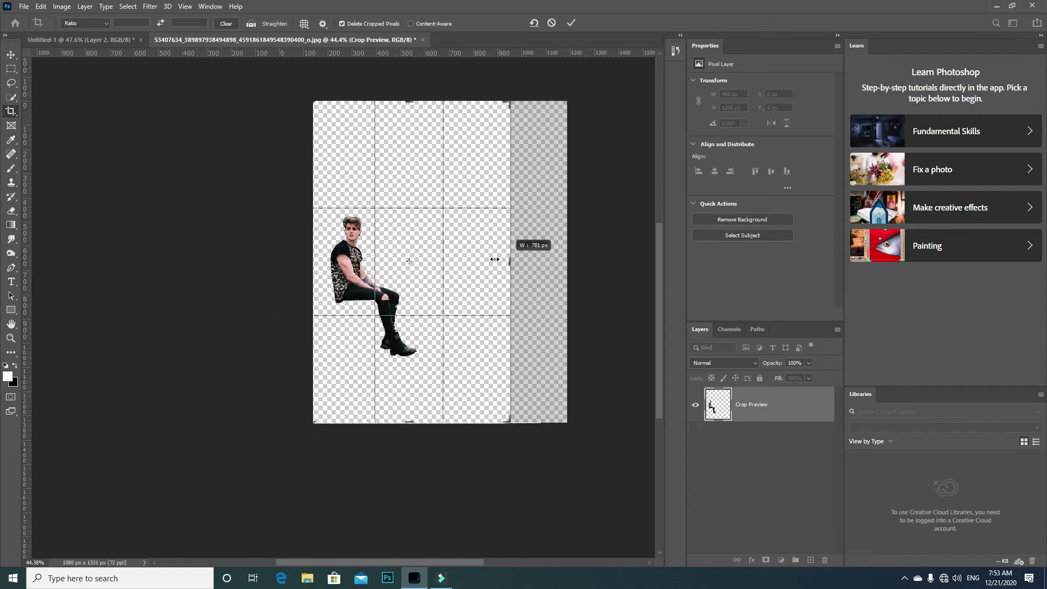
drag(405, 421, 405, 365)
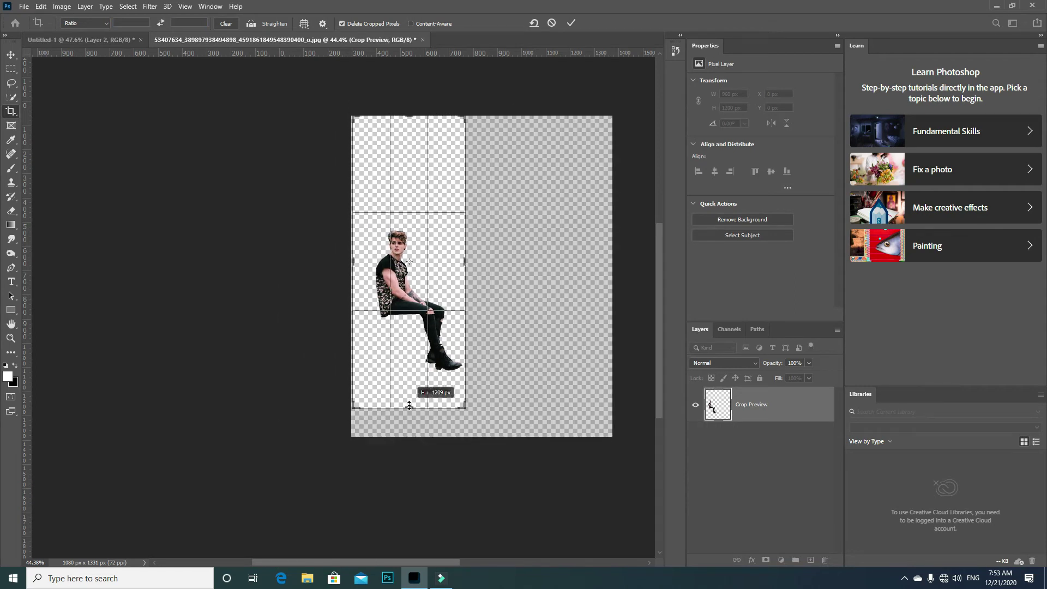
drag(403, 121, 412, 235)
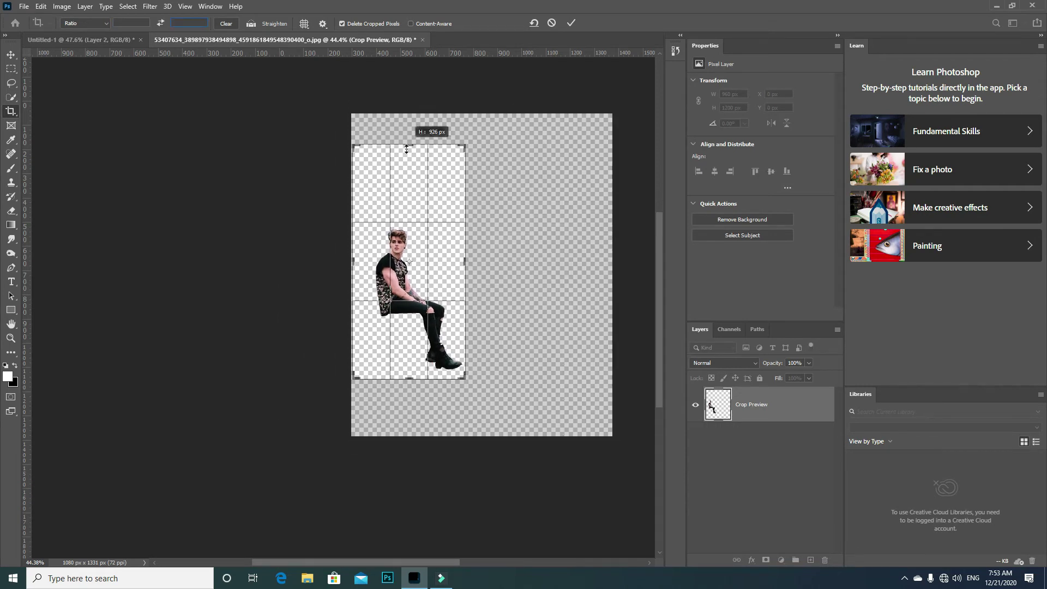
key(Return)
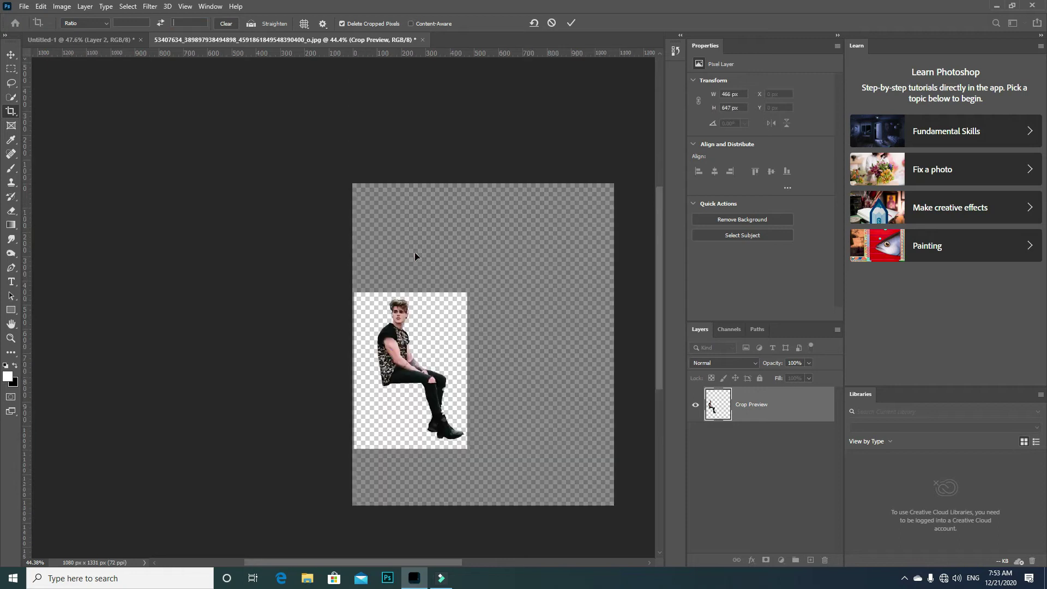
click(747, 404)
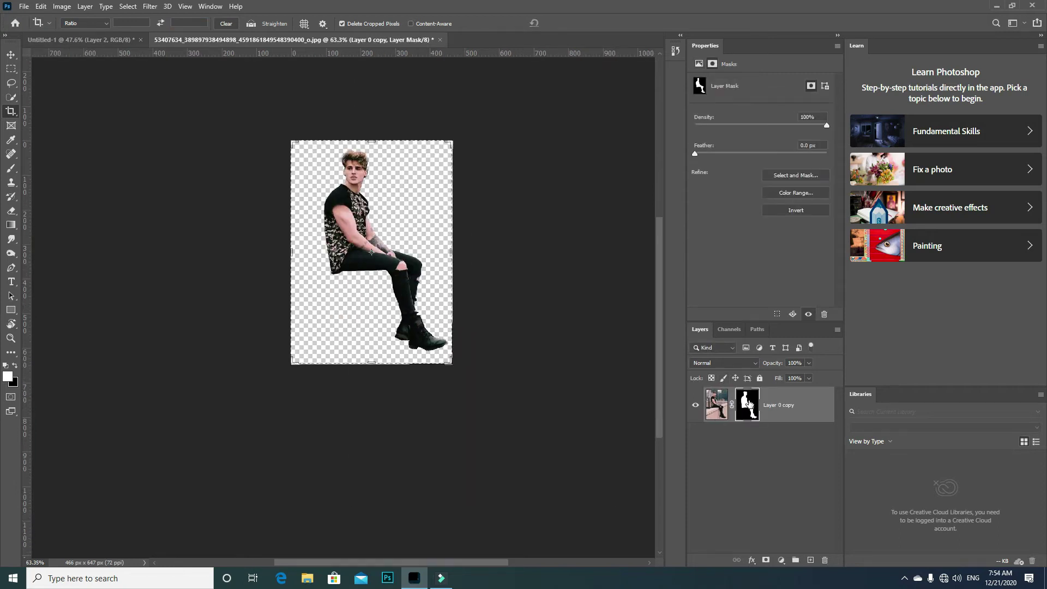
Save a PNG copy of the cut-out man to the Desktop on this computer
click(24, 6)
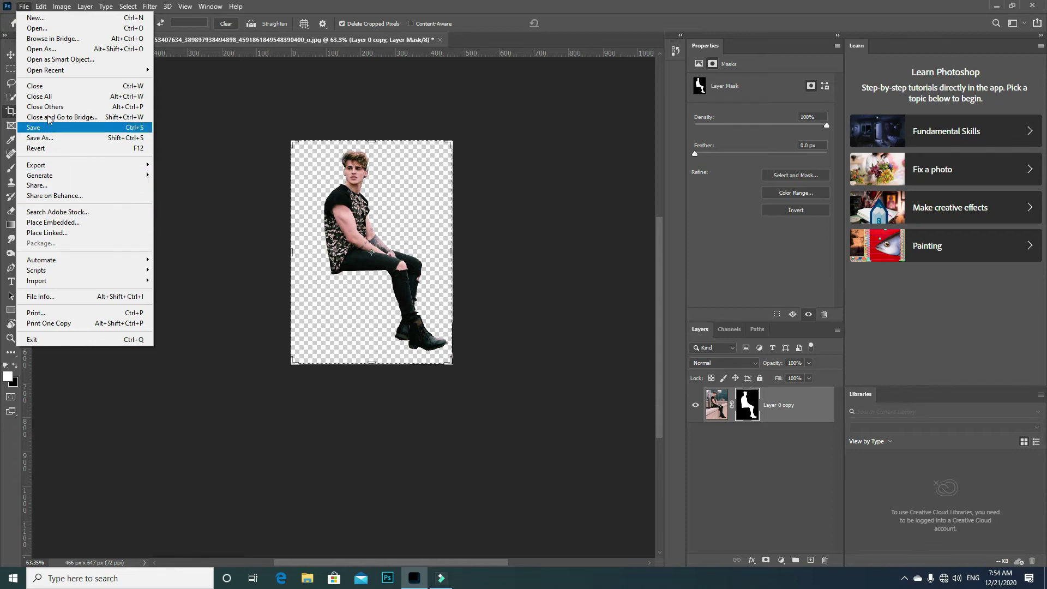
click(54, 143)
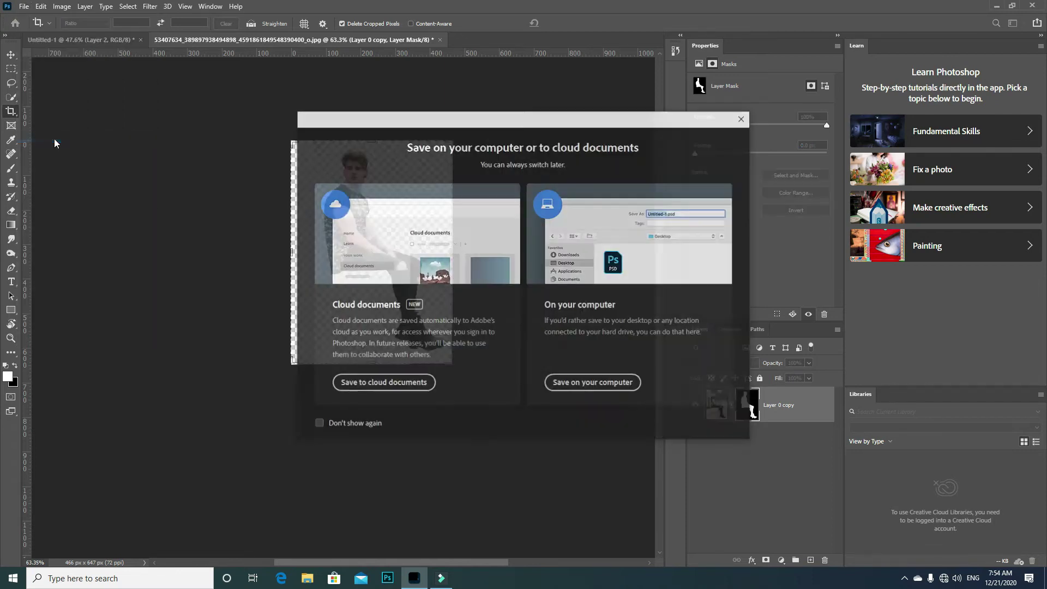
click(594, 384)
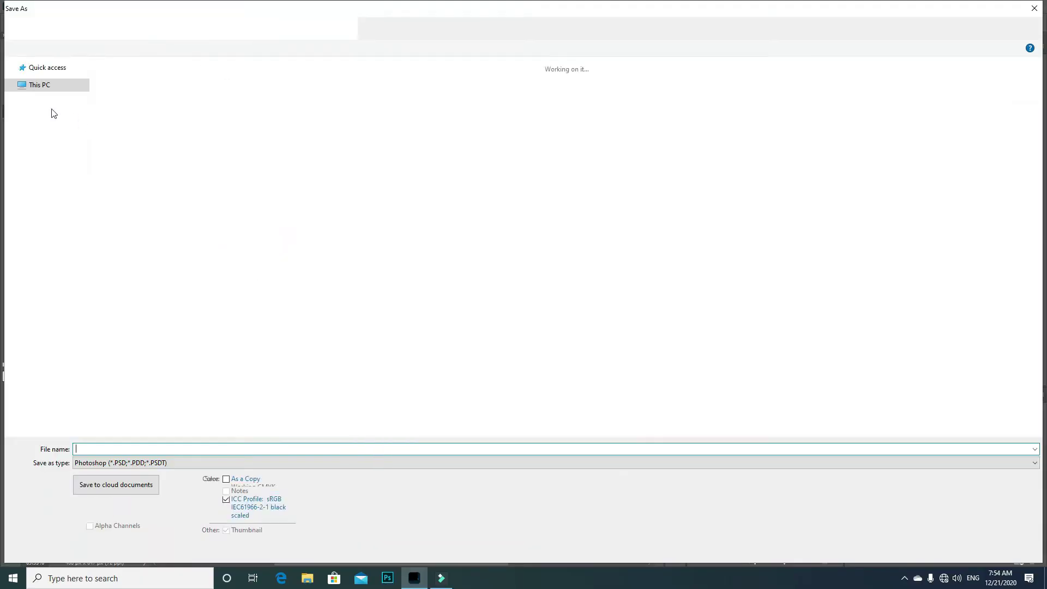
click(49, 85)
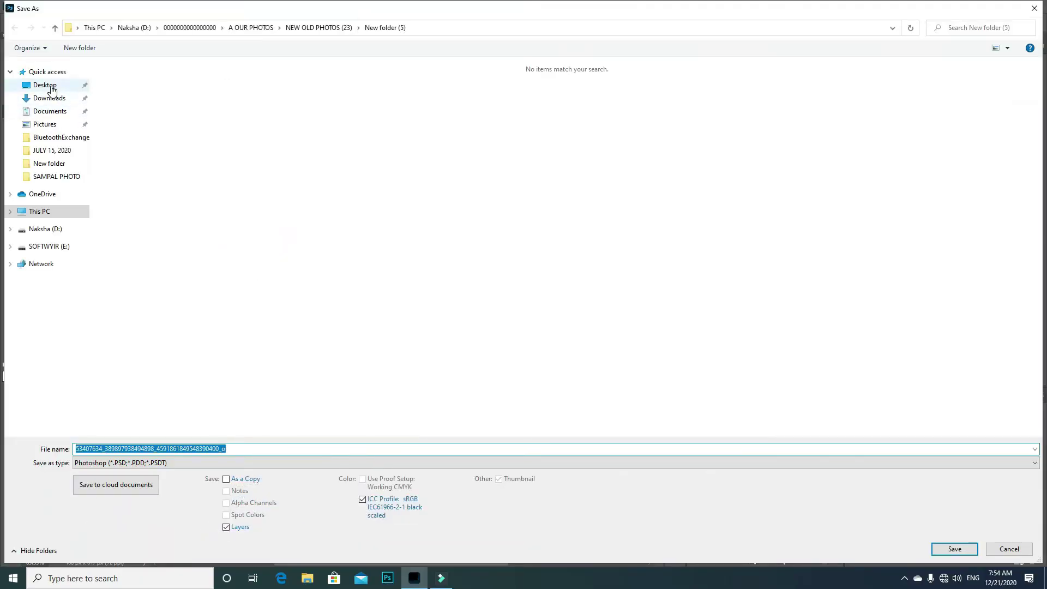
click(118, 463)
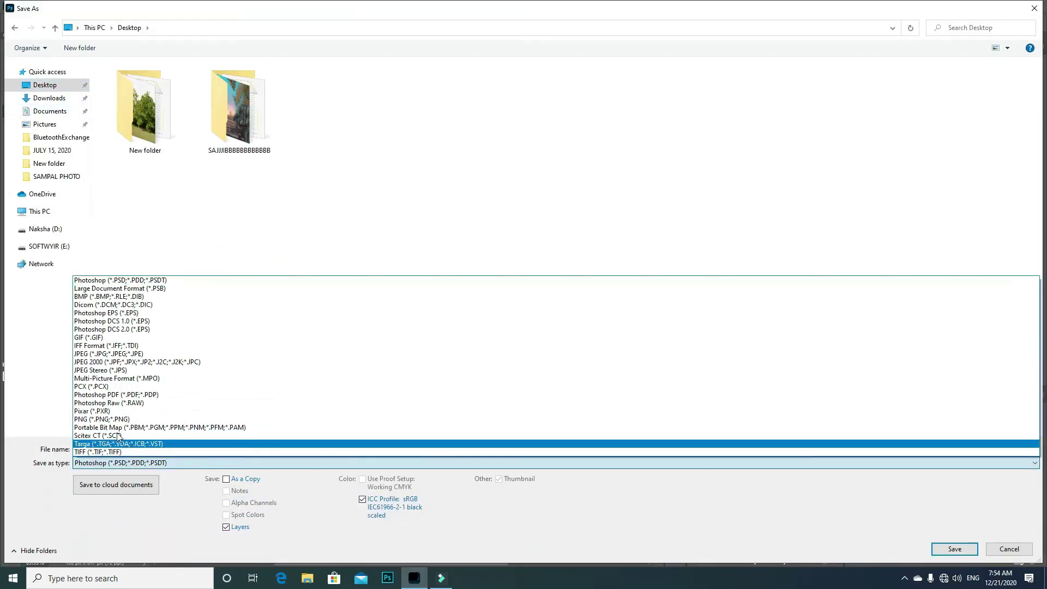
click(474, 419)
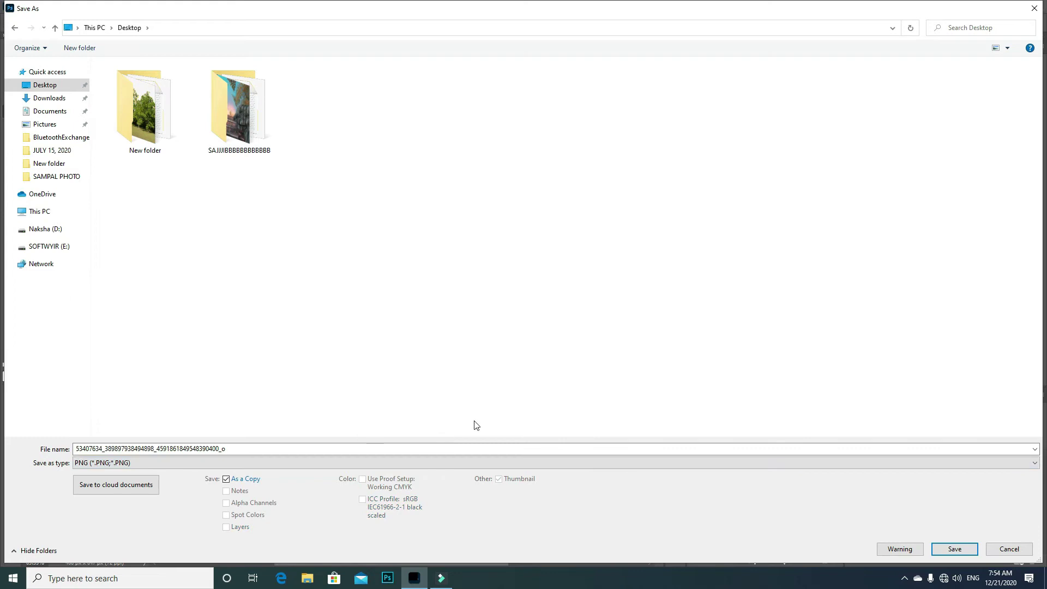
click(955, 548)
click(589, 174)
Place the seated man photo as embedded into the wall composite and rasterize the layer
click(79, 40)
click(24, 6)
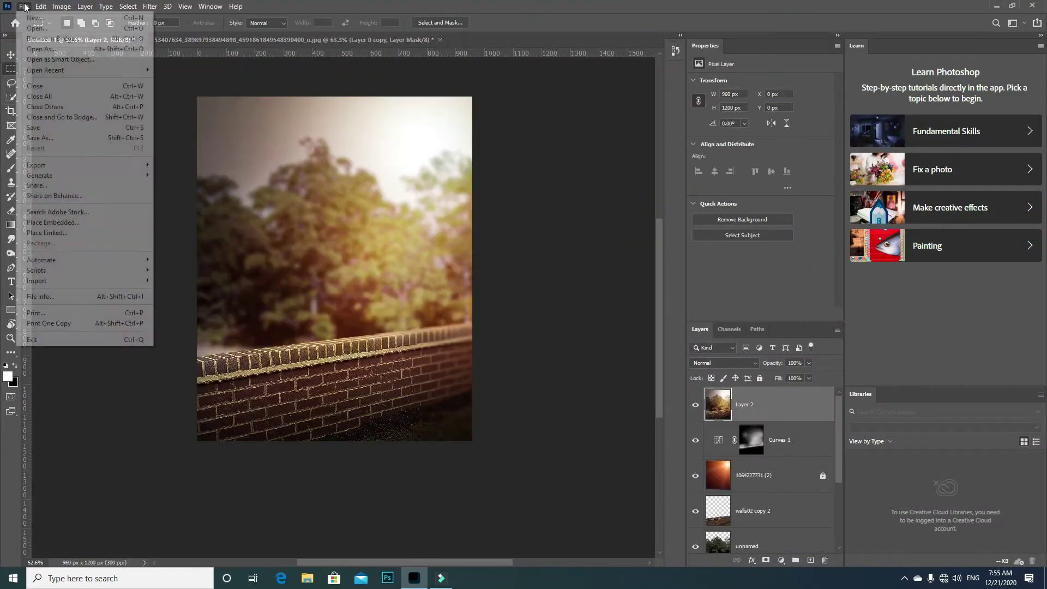
click(84, 221)
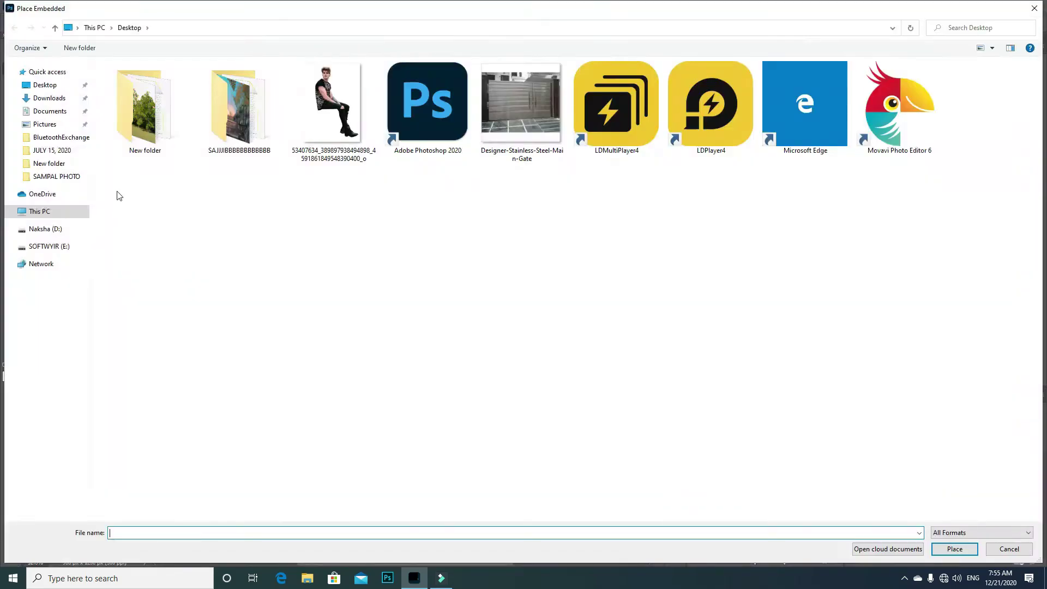
double_click(344, 95)
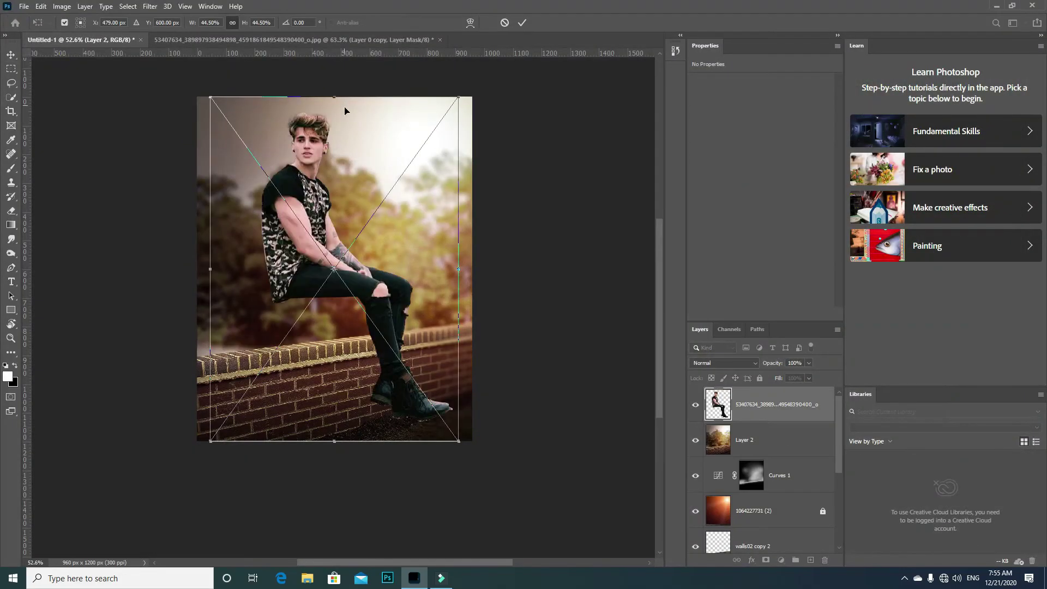
key(Return)
scroll(264, 253, up, 5)
right_click(774, 404)
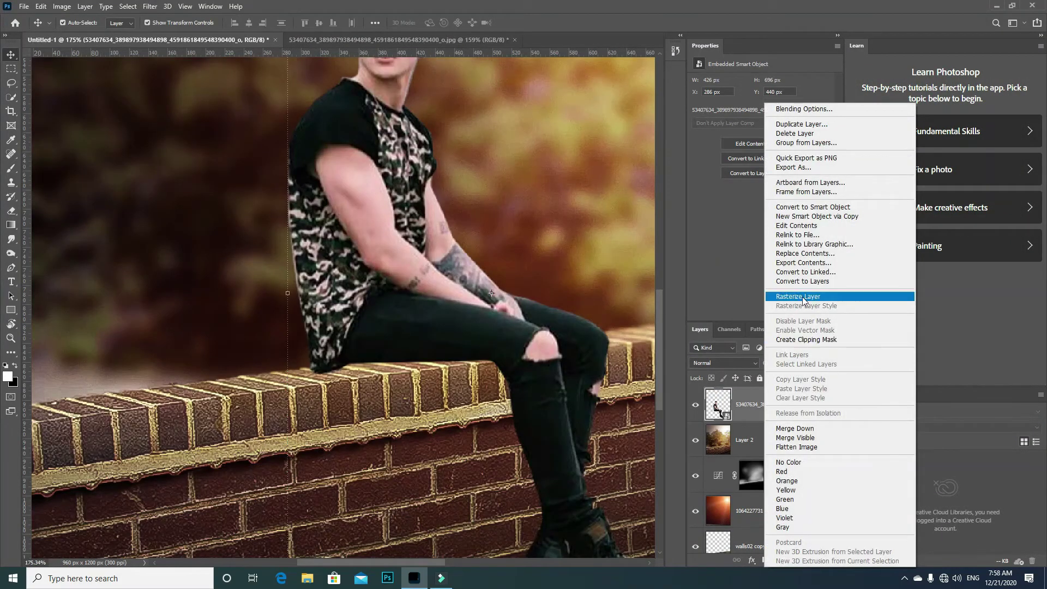
click(801, 296)
Lower the man layer's opacity, pen-trace the wall top, and turn the path into a selection
click(809, 362)
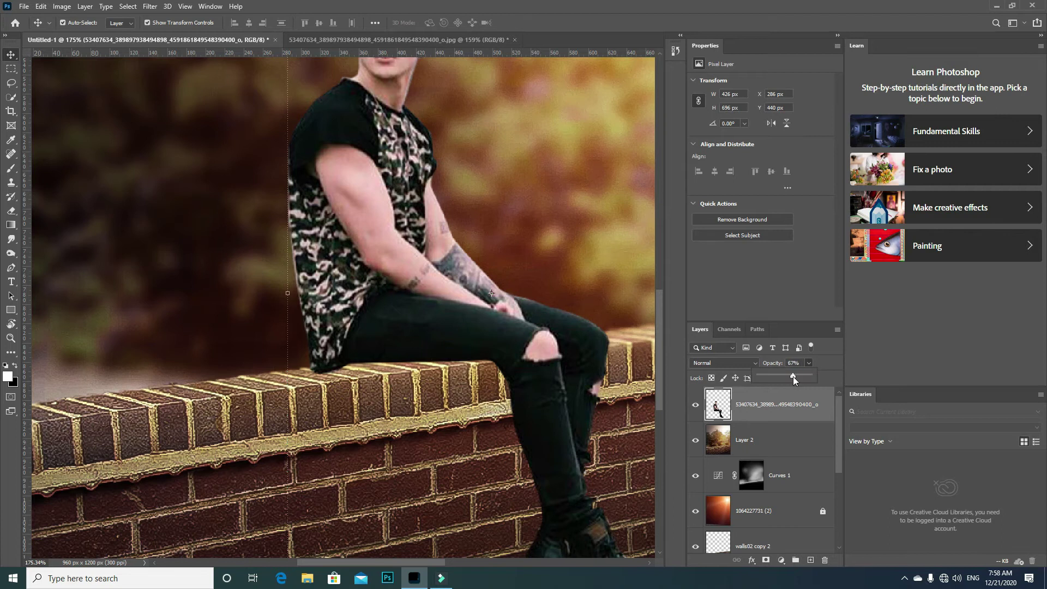
drag(787, 378, 765, 382)
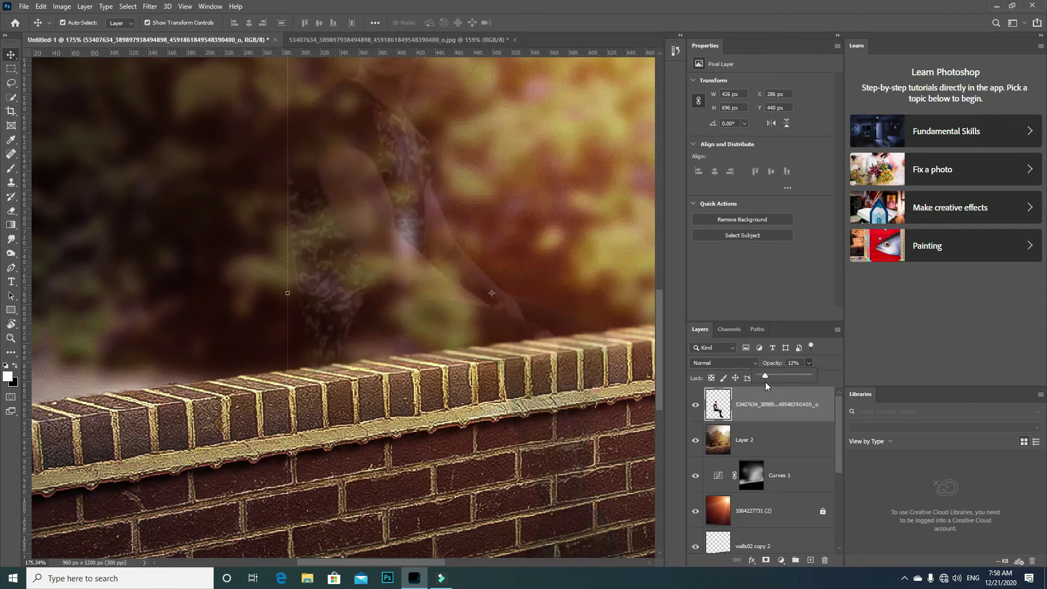
scroll(336, 376, up, 3)
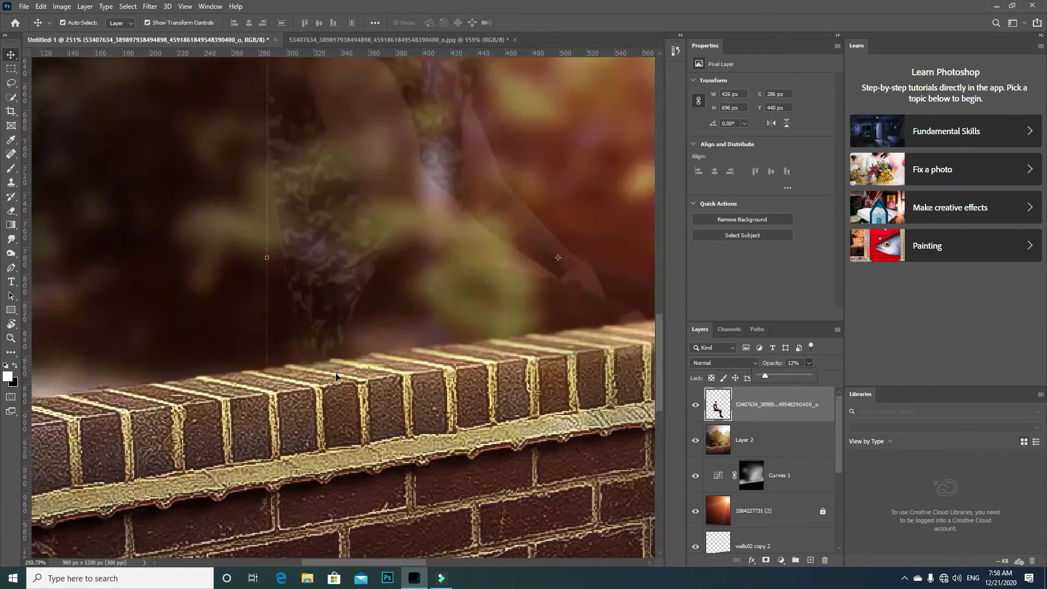
click(10, 272)
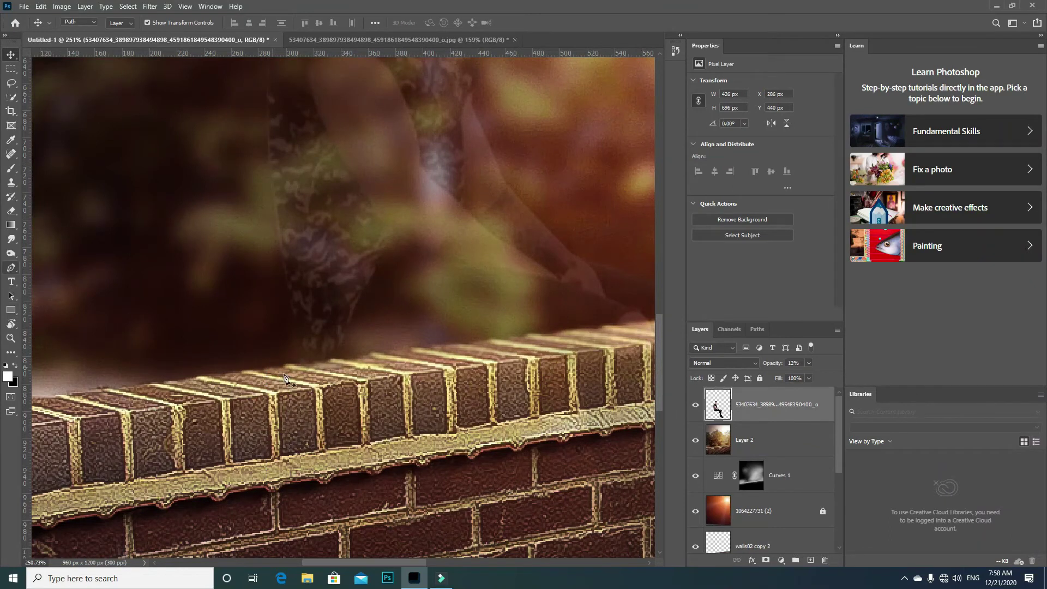
click(282, 367)
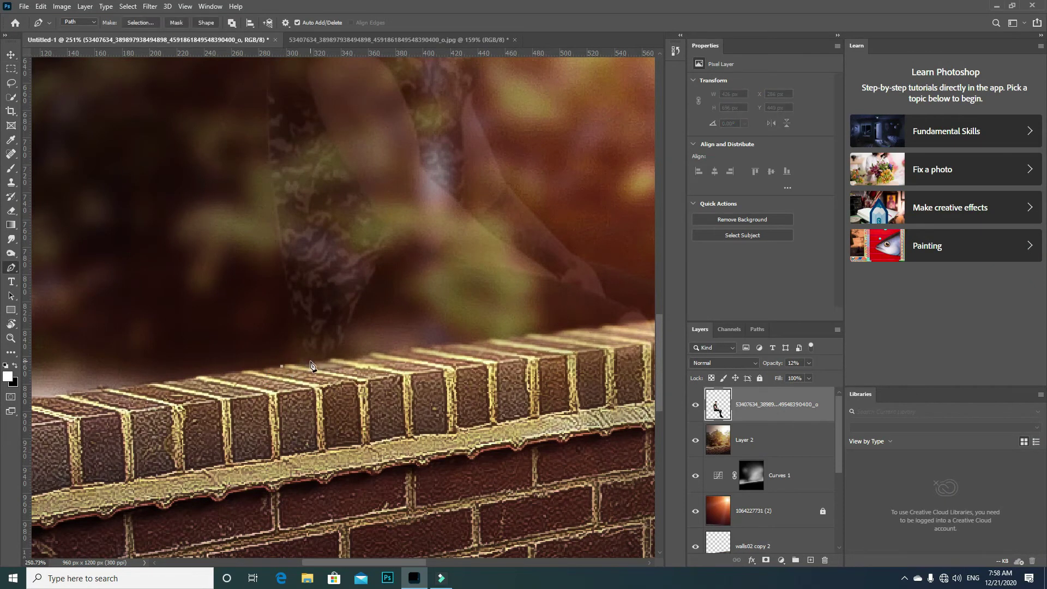
click(310, 362)
click(358, 359)
drag(383, 366, 380, 383)
right_click(295, 235)
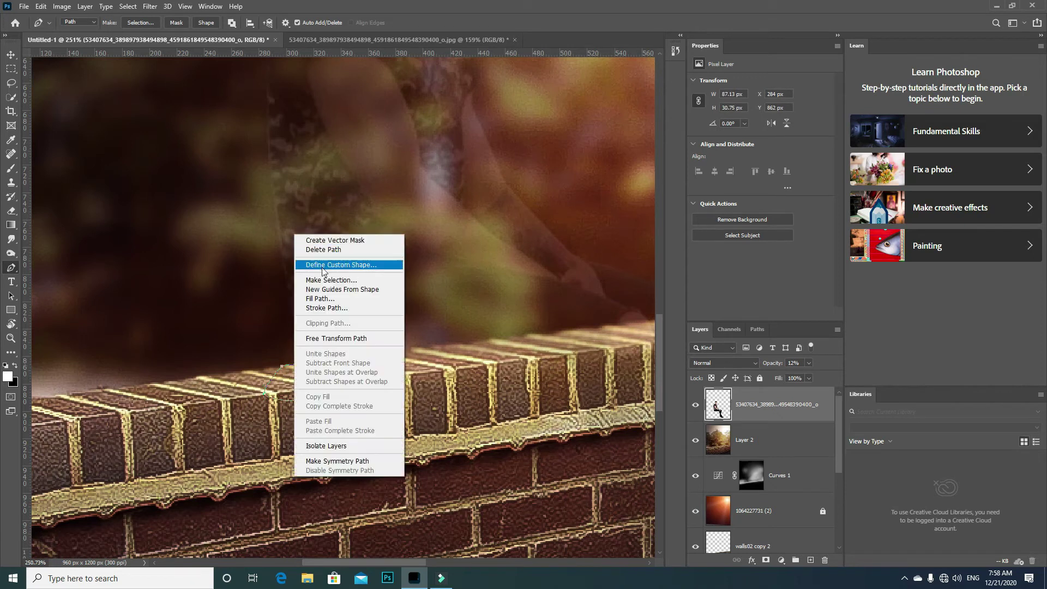
click(360, 277)
click(581, 155)
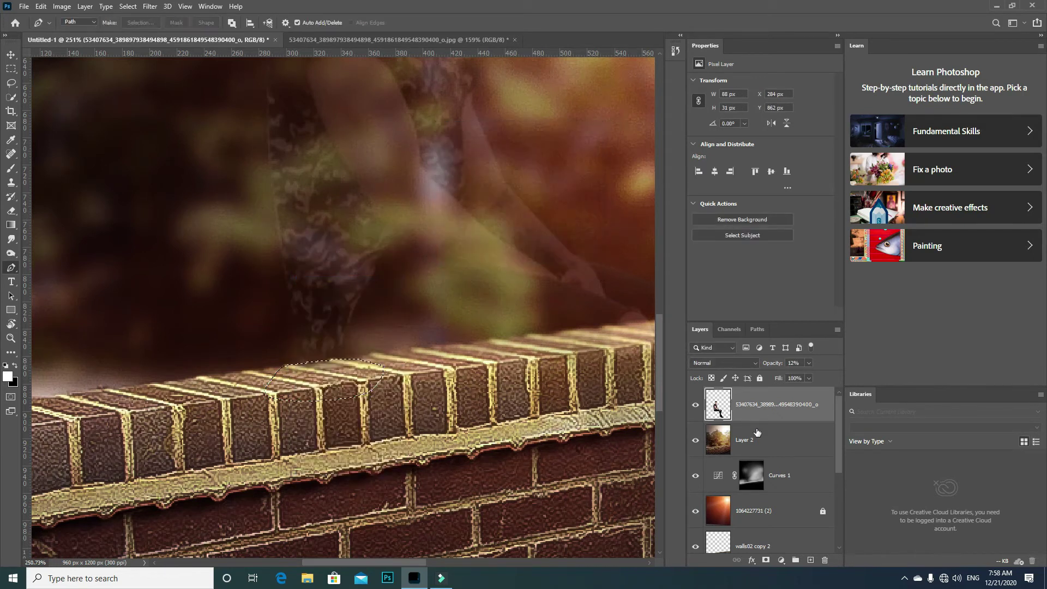
Deselect and restore the man layer to 100% opacity
click(10, 69)
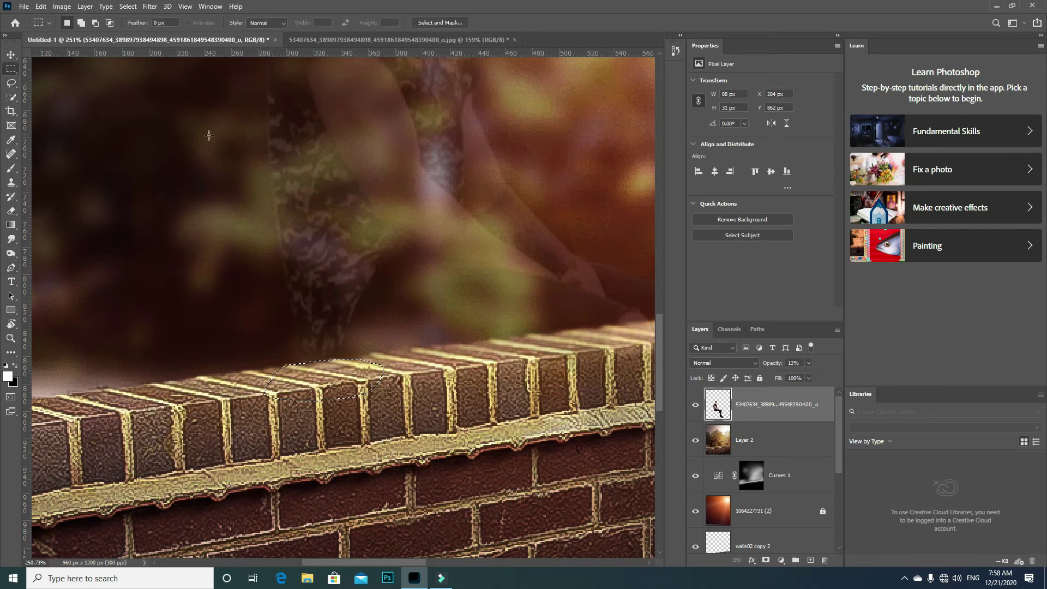
click(211, 136)
drag(809, 363, 877, 367)
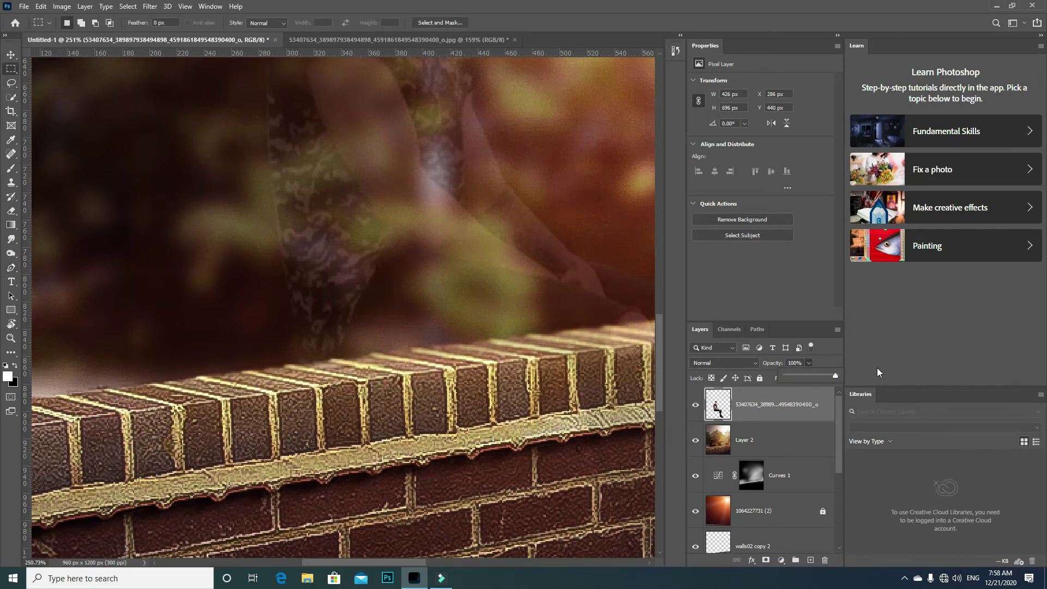
scroll(334, 381, down, 1)
scroll(333, 382, down, 3)
scroll(348, 376, down, 1)
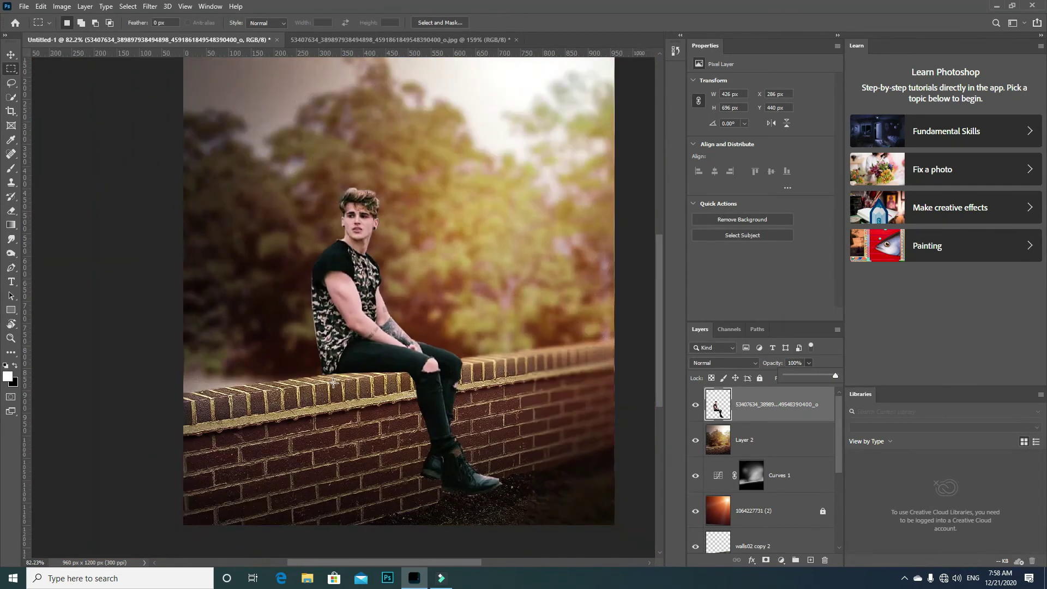
scroll(360, 368, down, 1)
scroll(367, 362, down, 1)
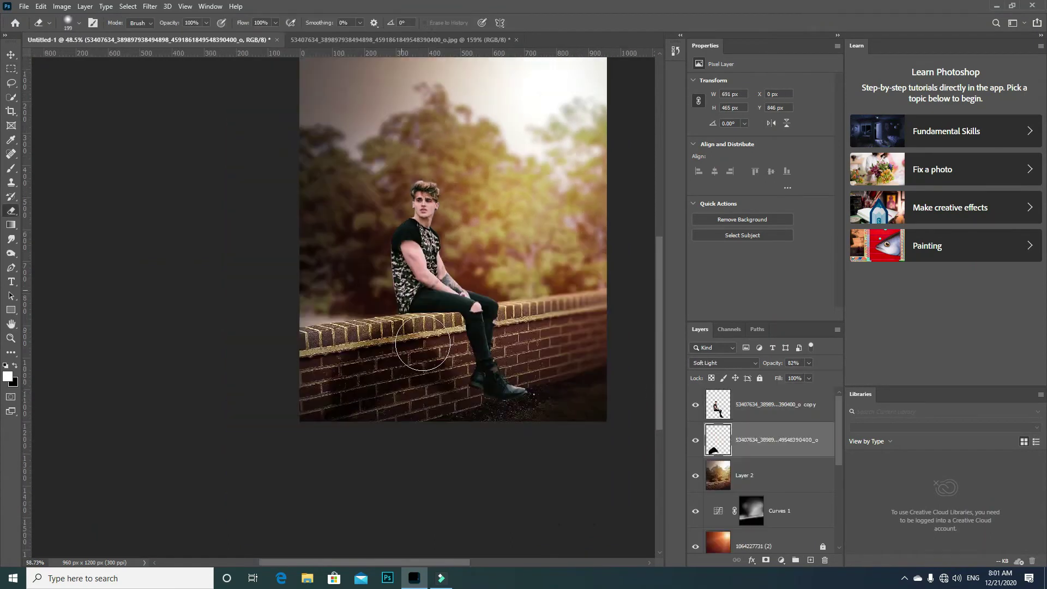
Paint a soft black brush shadow on the wall beneath the man's legs and feet
key(b)
scroll(423, 343, up, 1)
key(x)
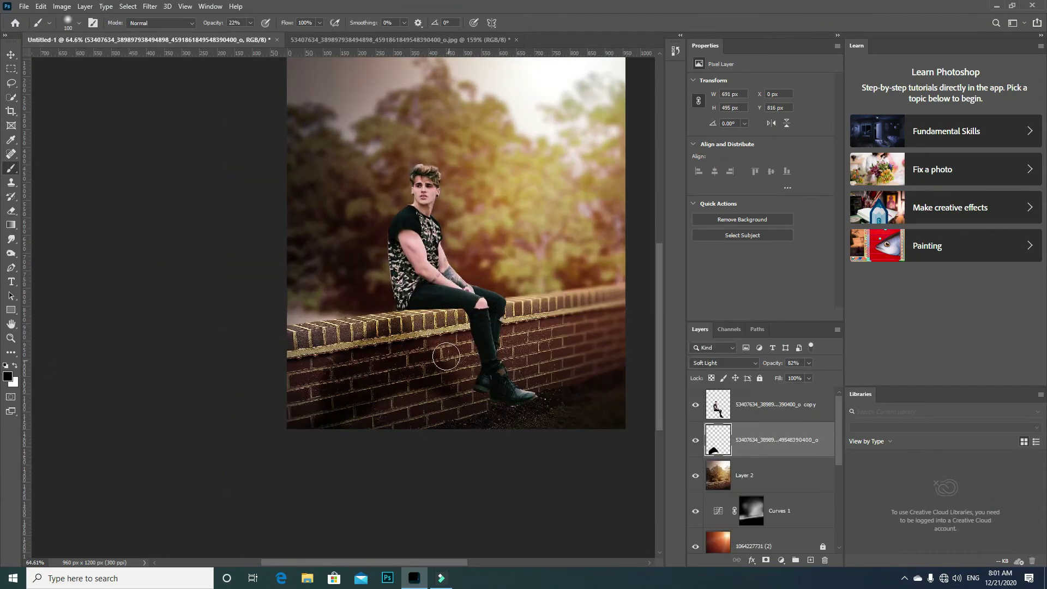
drag(440, 391, 309, 412)
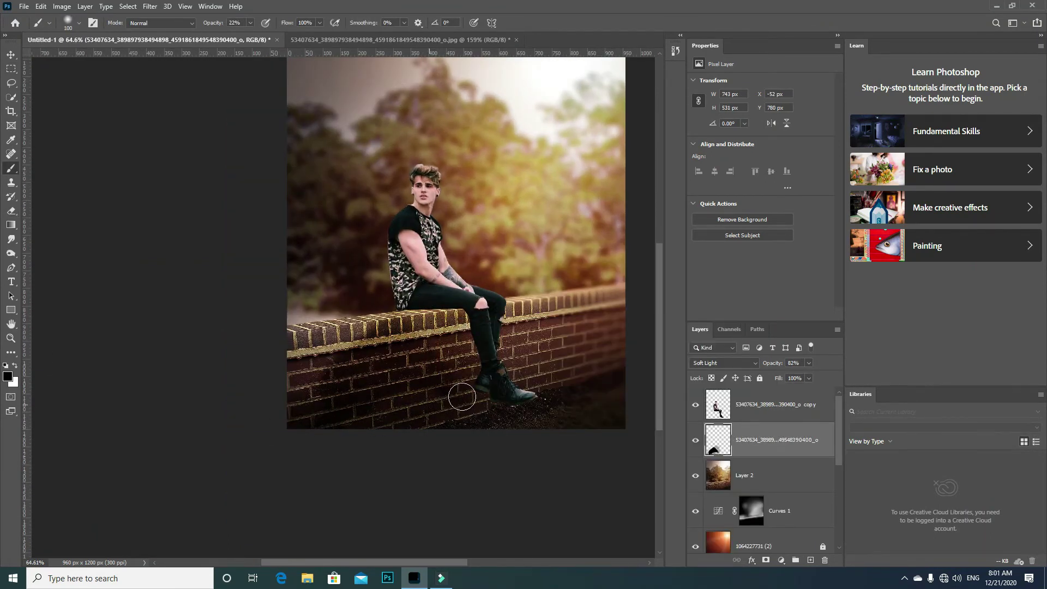
drag(462, 396, 329, 365)
scroll(383, 443, down, 3)
scroll(394, 393, up, 2)
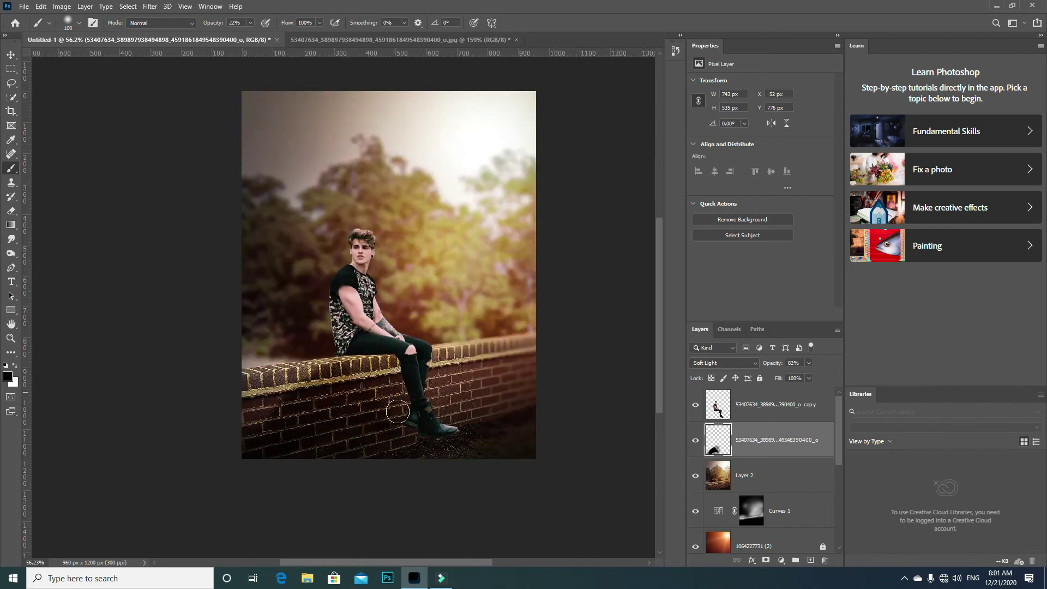
scroll(360, 362, up, 3)
key(alt+bracketright)
click(63, 6)
mouse_move(78, 35)
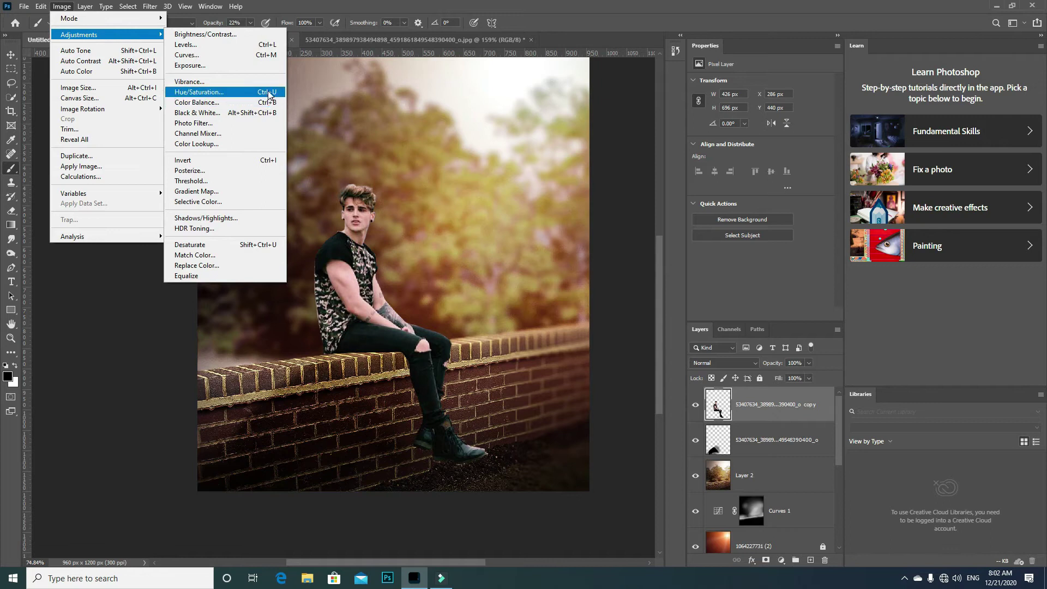
Recolour the man with Hue/Saturation (Hue +13, Saturation -2, Lightness -17) and add empty Layer 3
click(268, 93)
drag(677, 371, 675, 372)
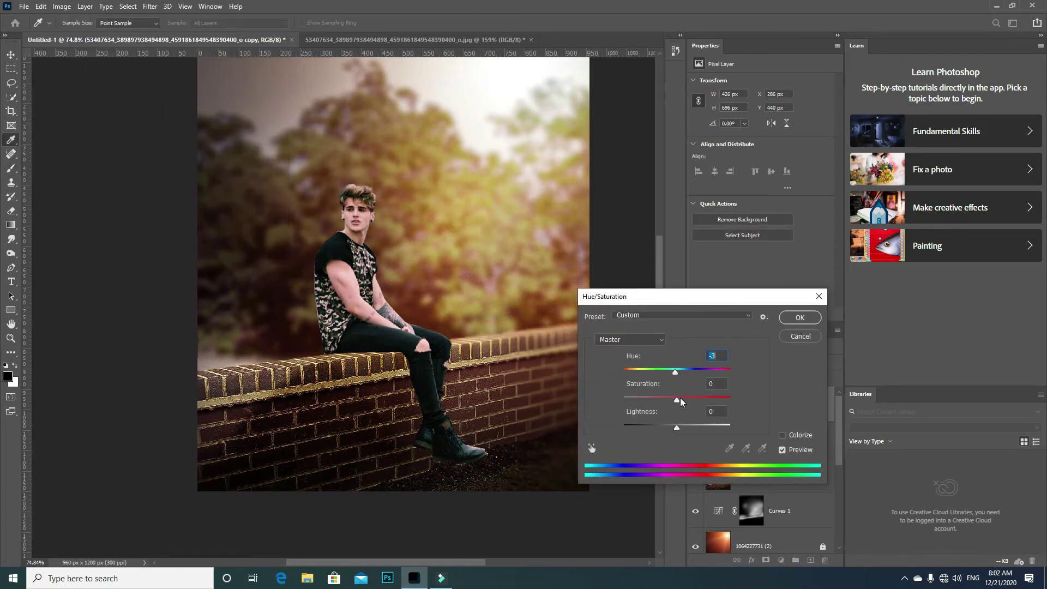
drag(697, 400, 676, 401)
mouse_move(675, 372)
mouse_down()
mouse_move(665, 372)
mouse_move(685, 372)
mouse_up()
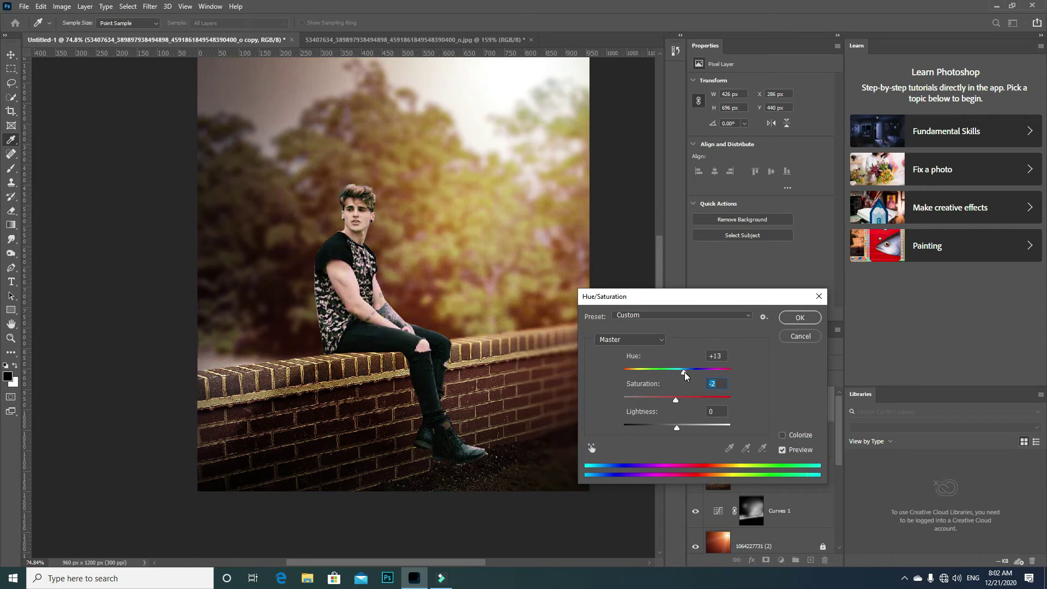
drag(678, 426, 671, 426)
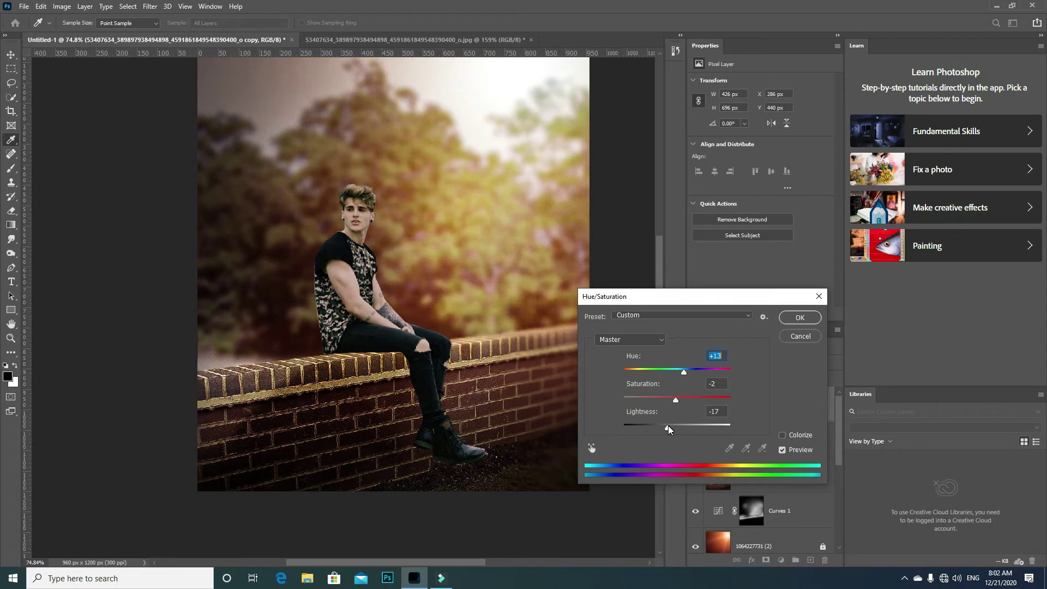
click(796, 319)
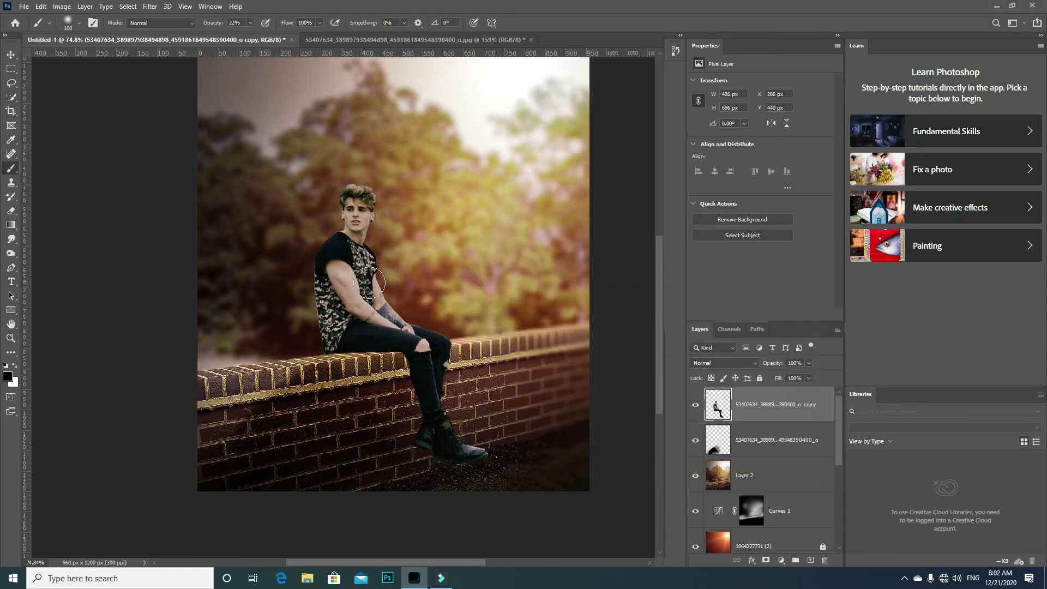
click(809, 559)
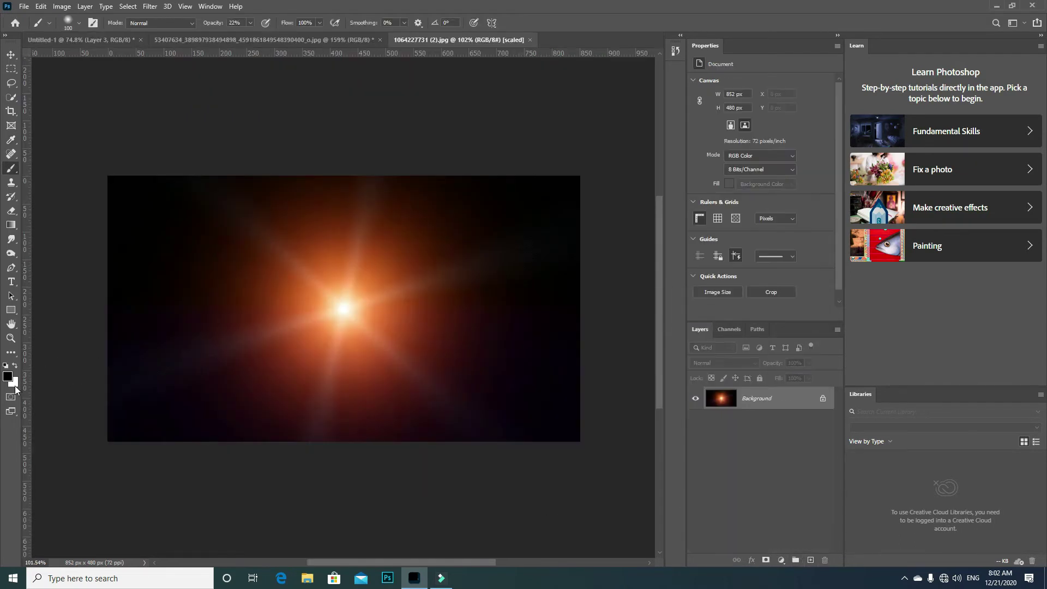
click(7, 376)
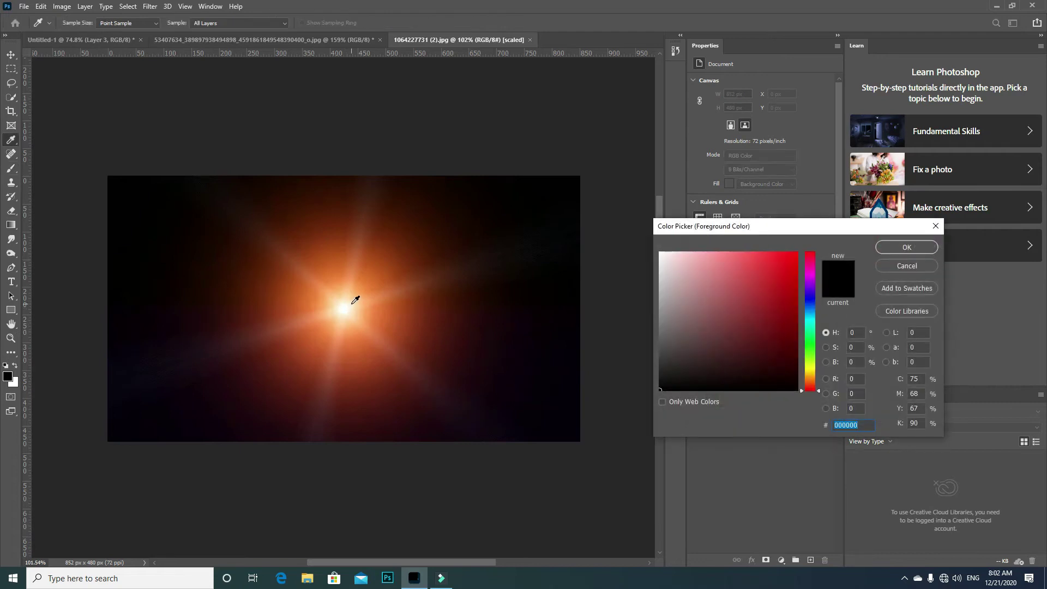
Sample orange from the starburst glow as the foreground colour
click(344, 268)
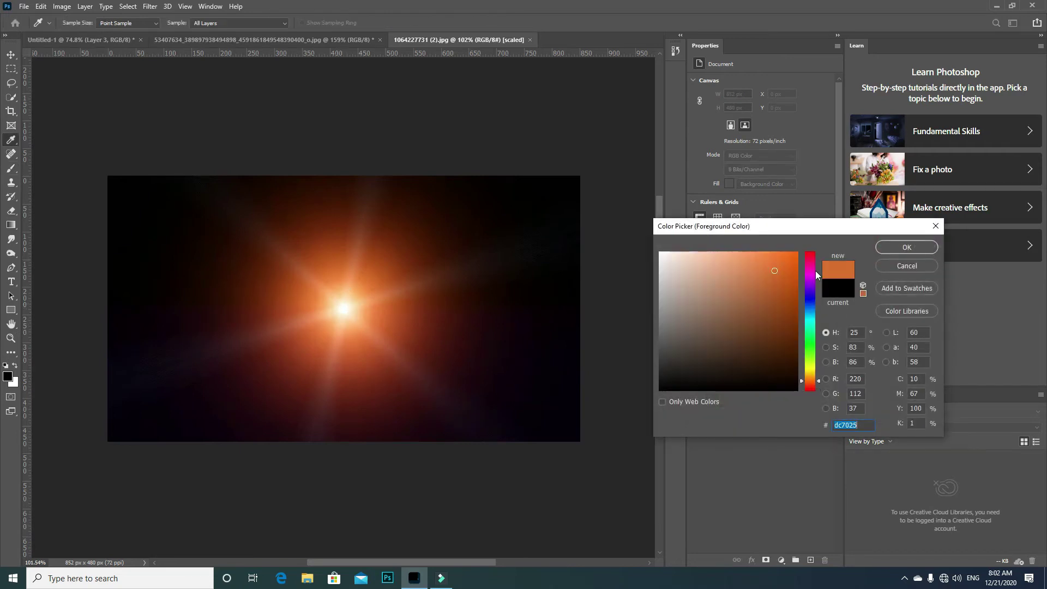
click(925, 250)
click(530, 39)
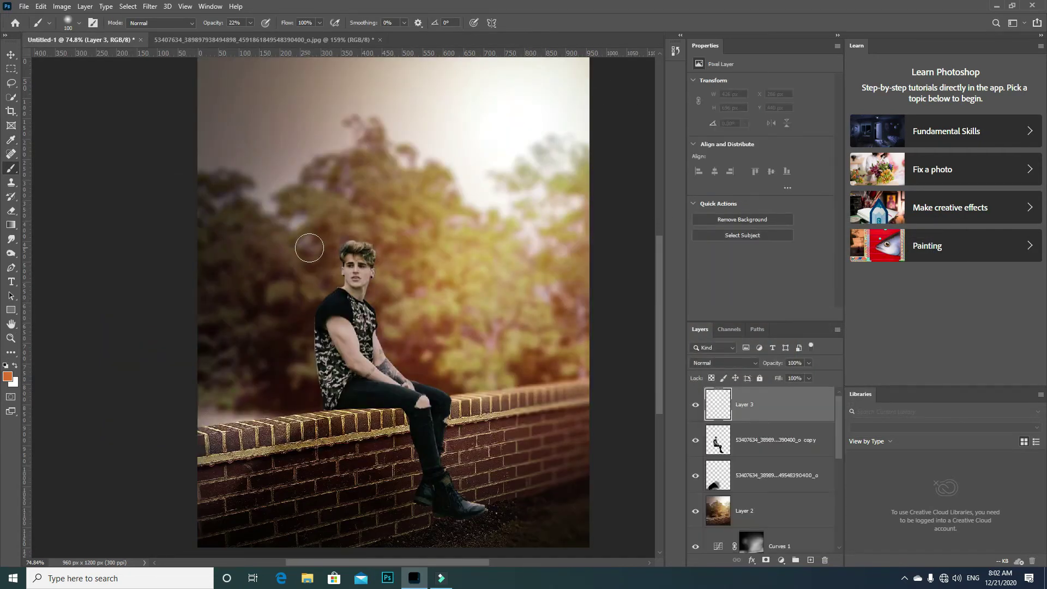
click(7, 378)
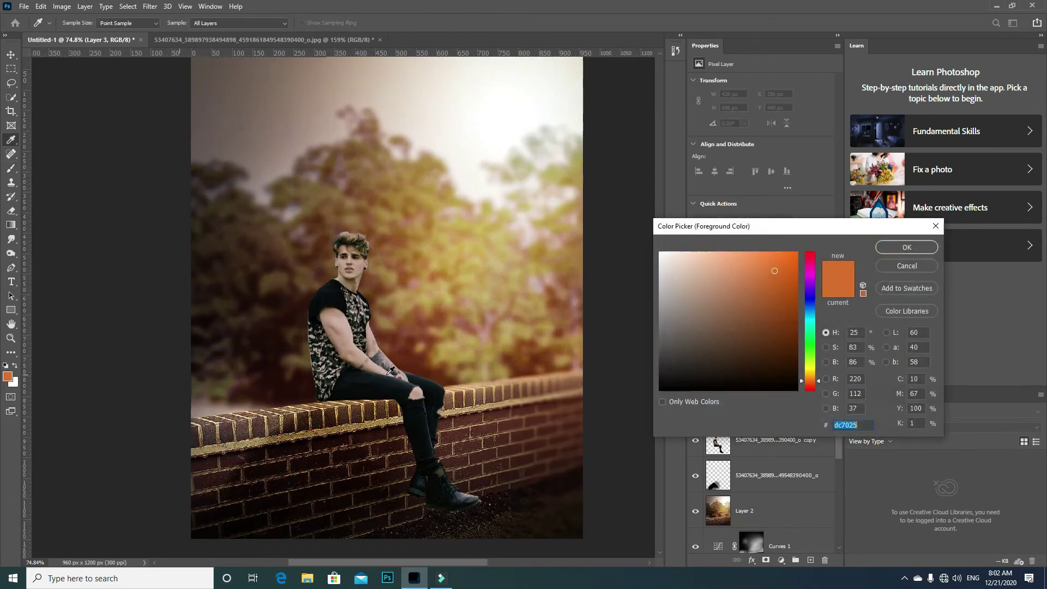
click(894, 247)
scroll(603, 402, down, 2)
scroll(399, 308, up, 2)
scroll(399, 309, up, 1)
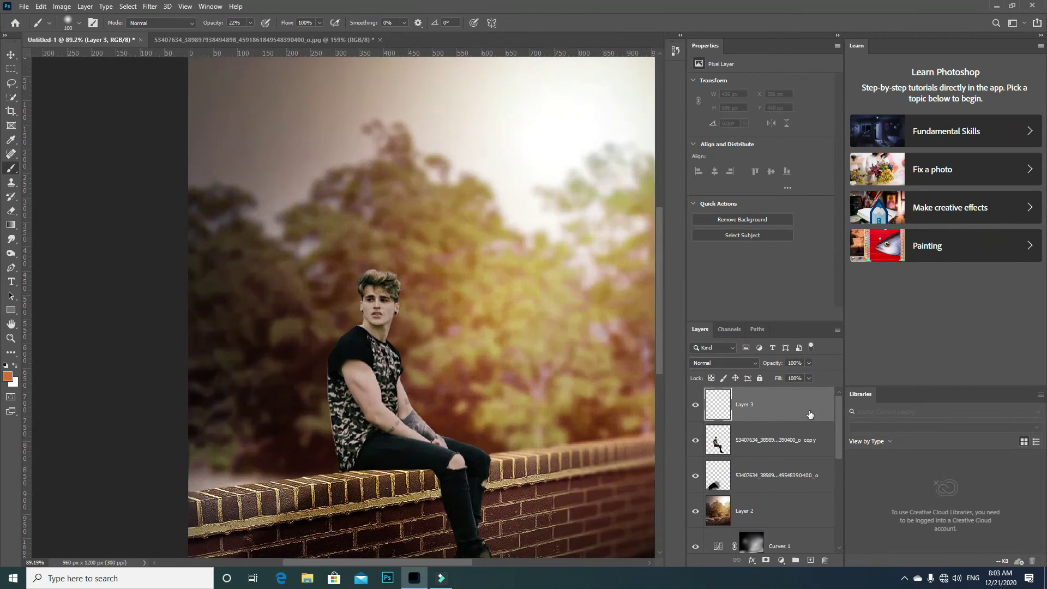
Clip Layer 3 to the man, brush orange over him, and set Soft Light blending
right_click(810, 412)
click(854, 315)
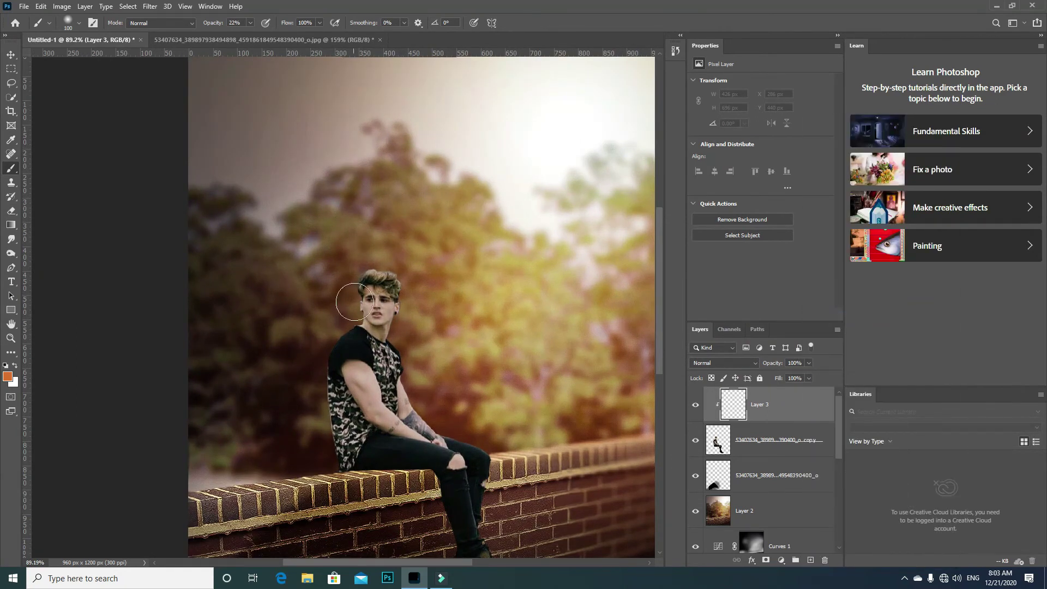
mouse_move(384, 281)
mouse_down()
mouse_move(393, 273)
mouse_move(396, 358)
mouse_move(464, 444)
mouse_up()
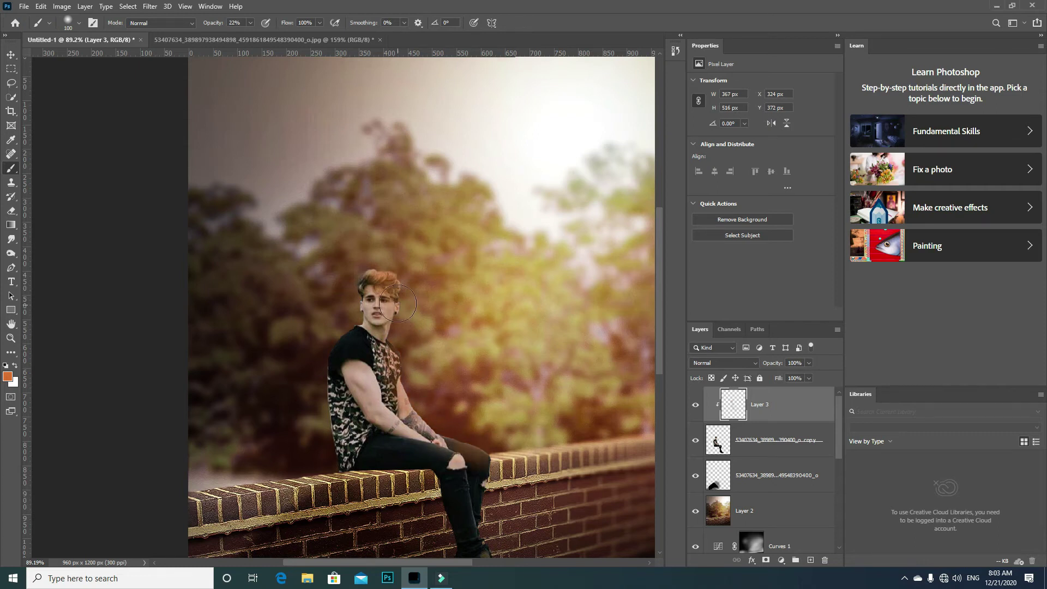
drag(250, 23, 244, 64)
click(724, 362)
click(709, 434)
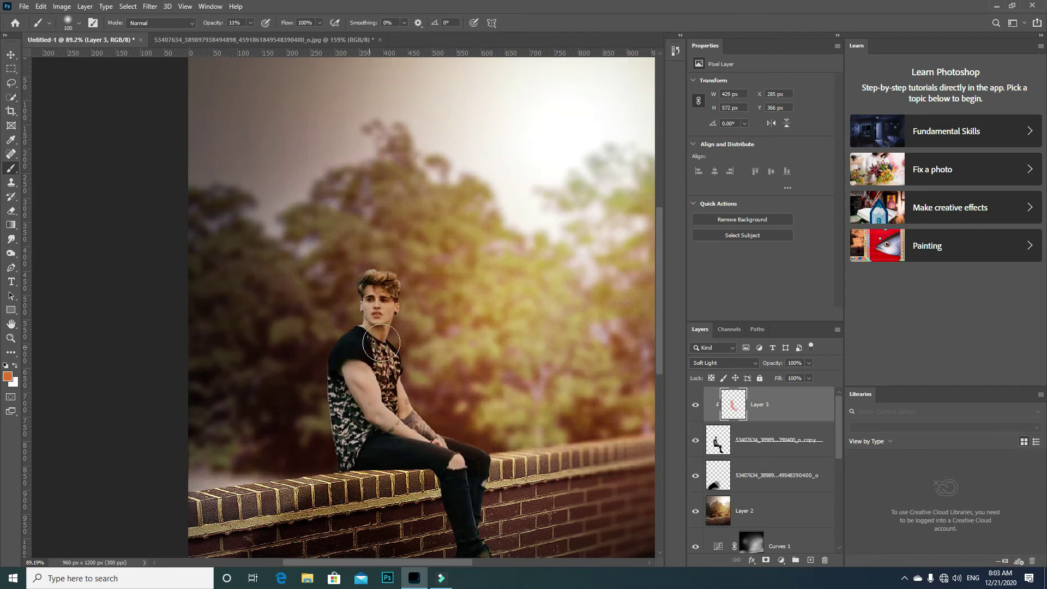
scroll(381, 343, down, 3)
scroll(414, 355, up, 2)
scroll(433, 363, up, 1)
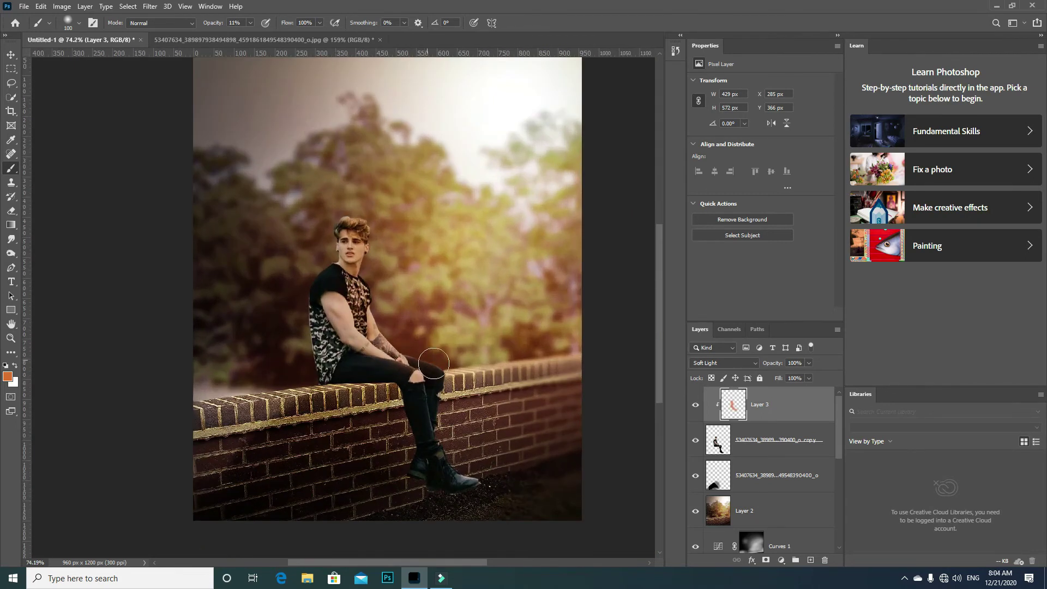
scroll(434, 363, down, 1)
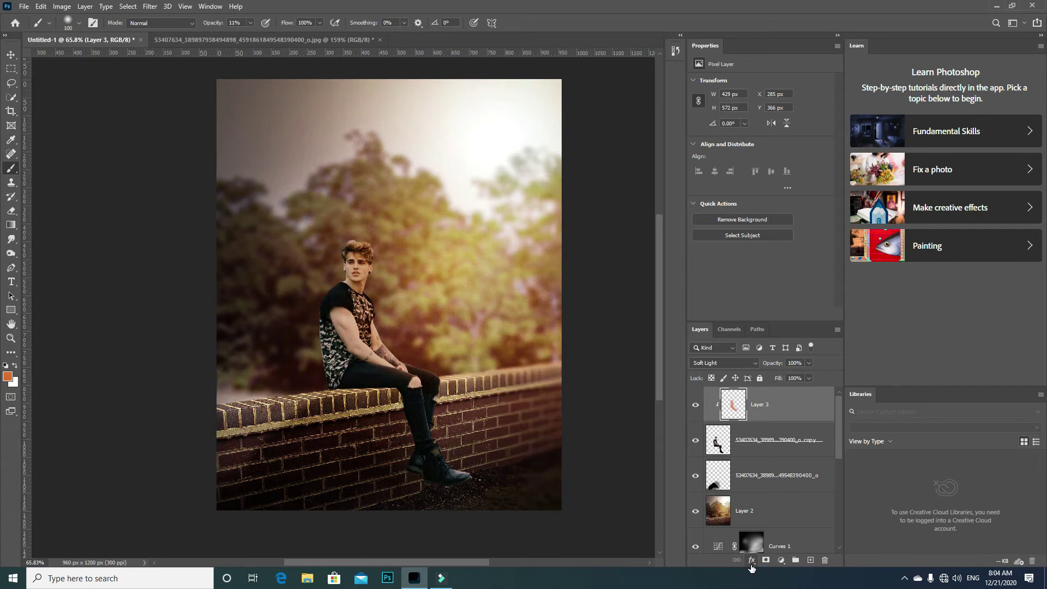
Add a Curves adjustment layer clipped to Layer 3 and pull the curve down
click(780, 560)
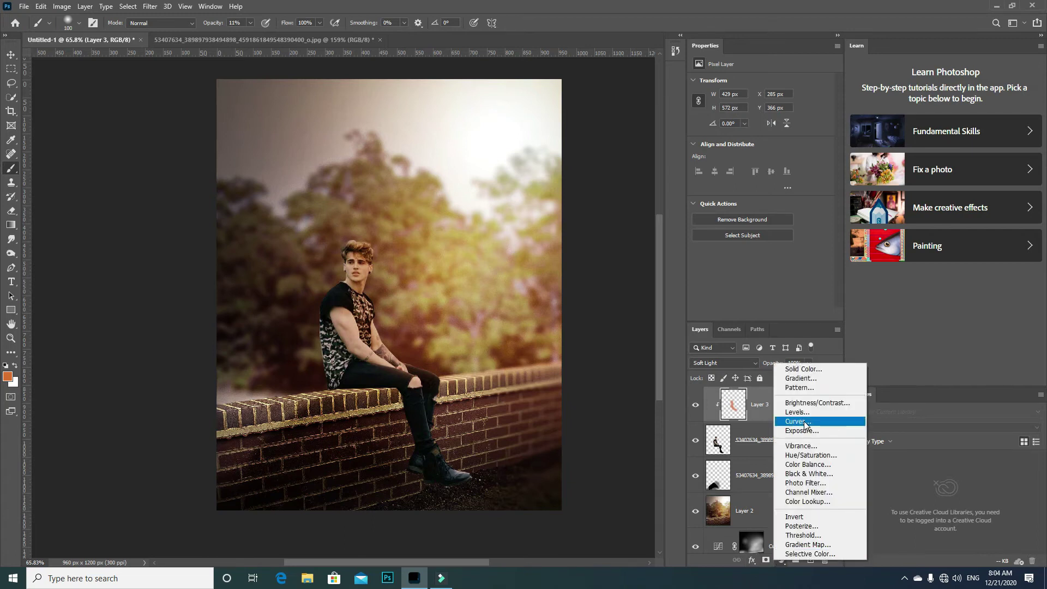
click(806, 421)
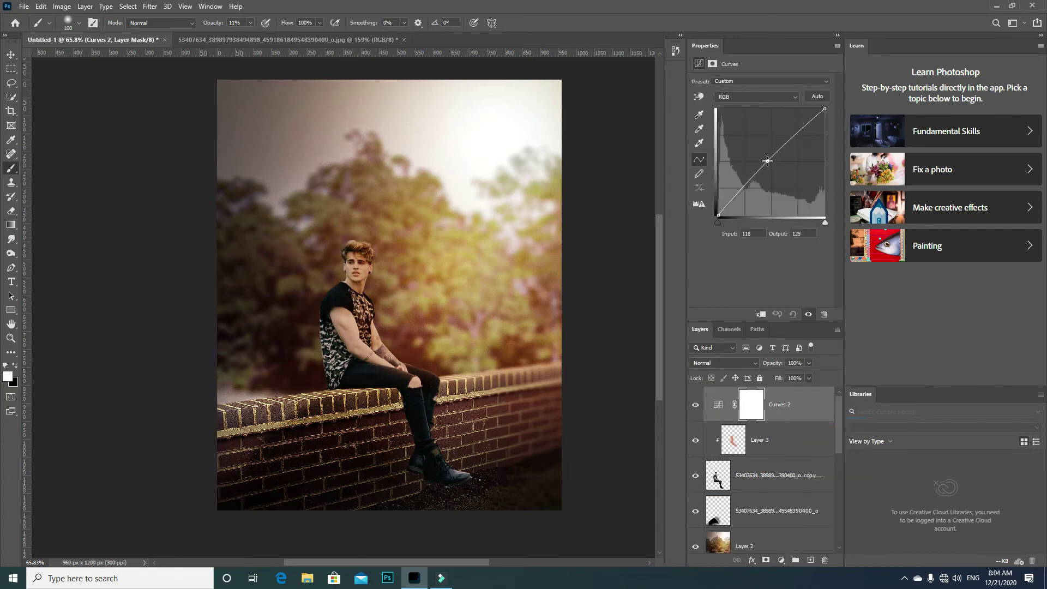
drag(767, 161, 756, 145)
click(762, 315)
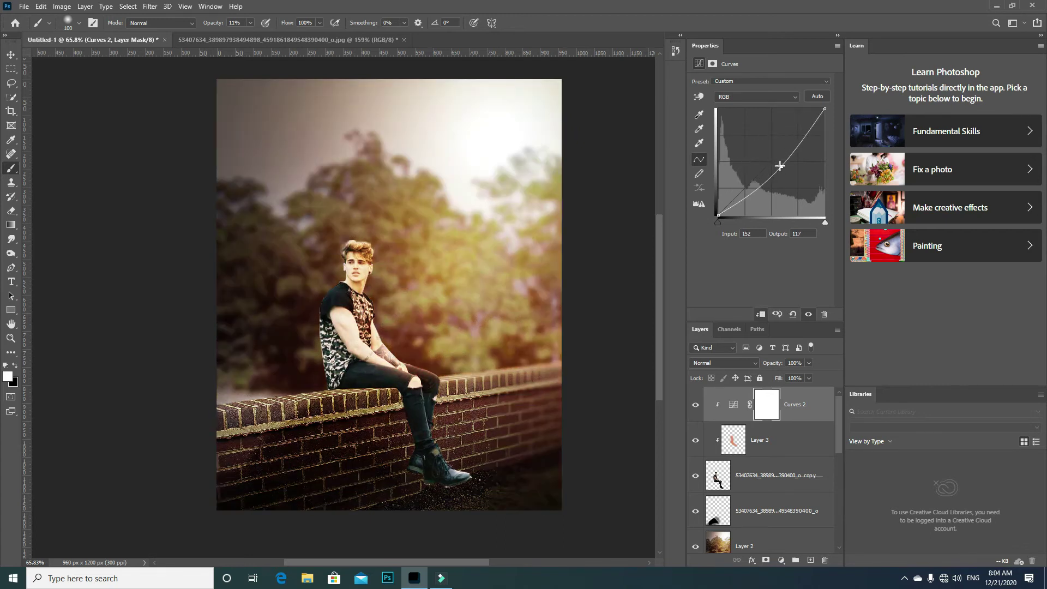
drag(780, 166, 785, 169)
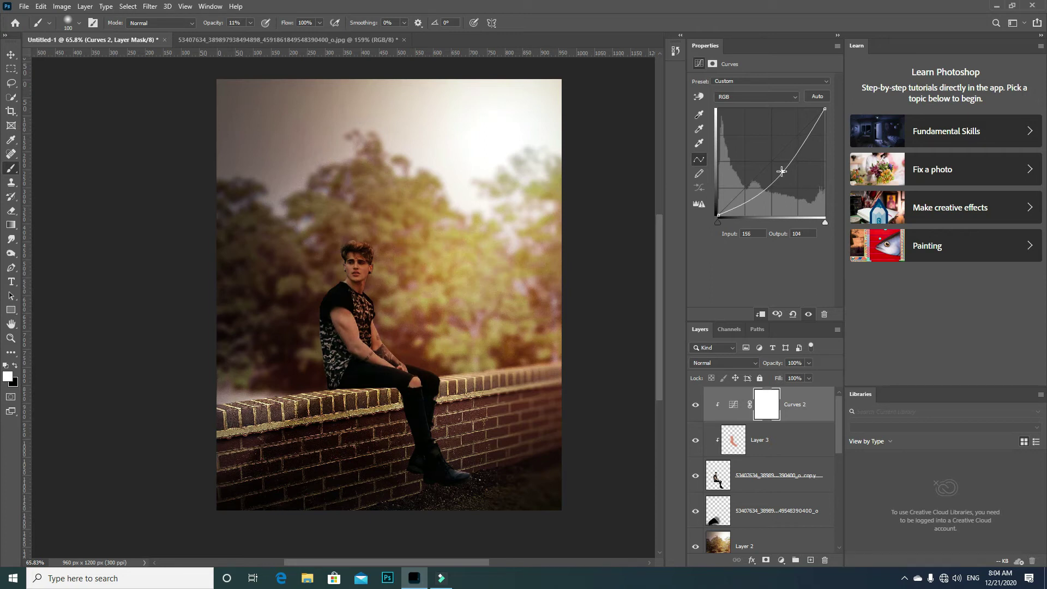
Paint the Curves mask at full opacity over the man's arm, leg and boot
click(713, 63)
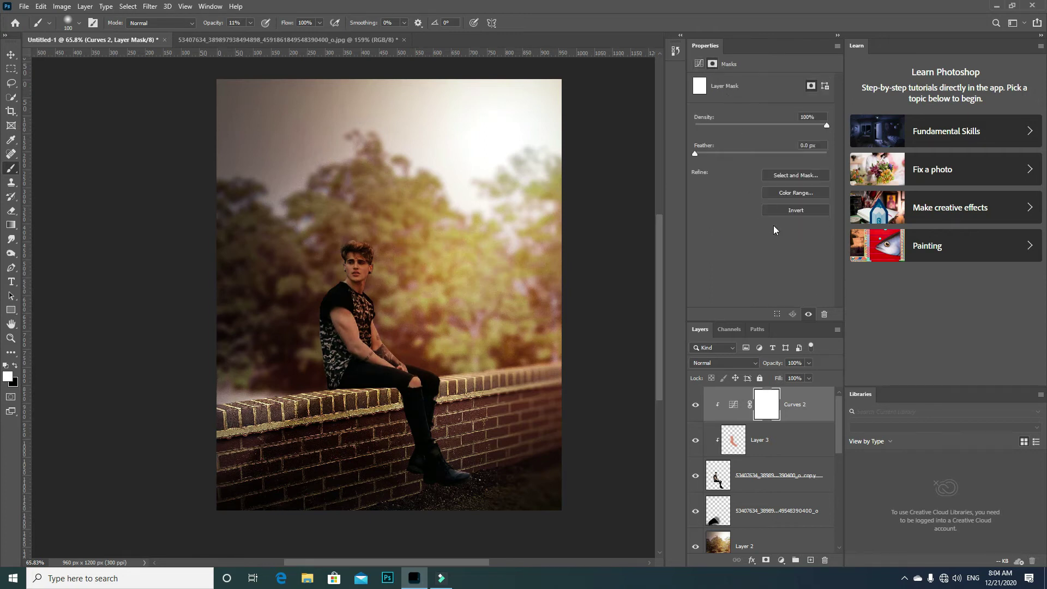
click(676, 51)
scroll(322, 348, up, 4)
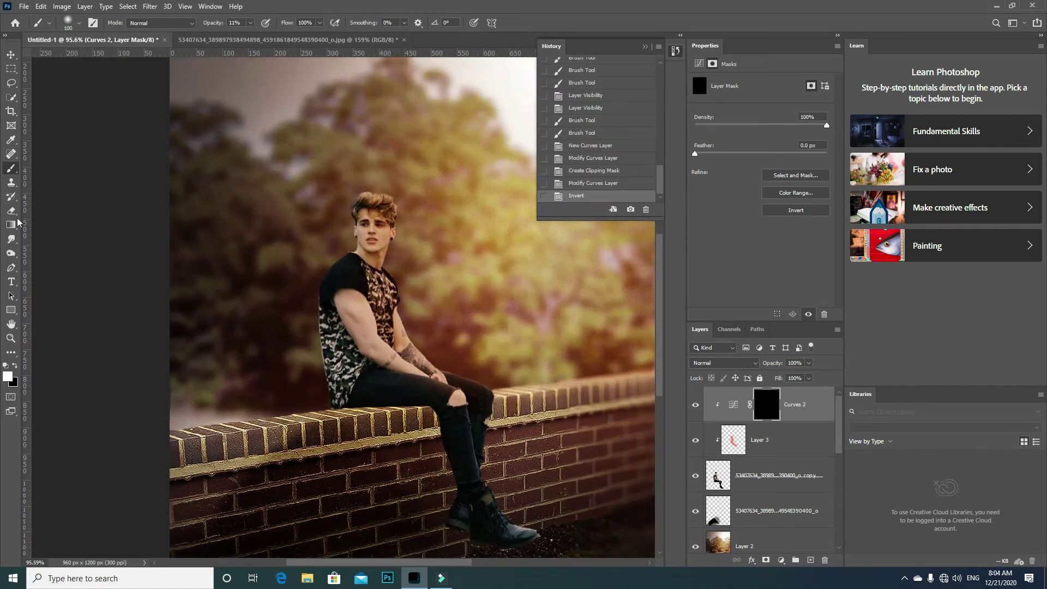
click(345, 316)
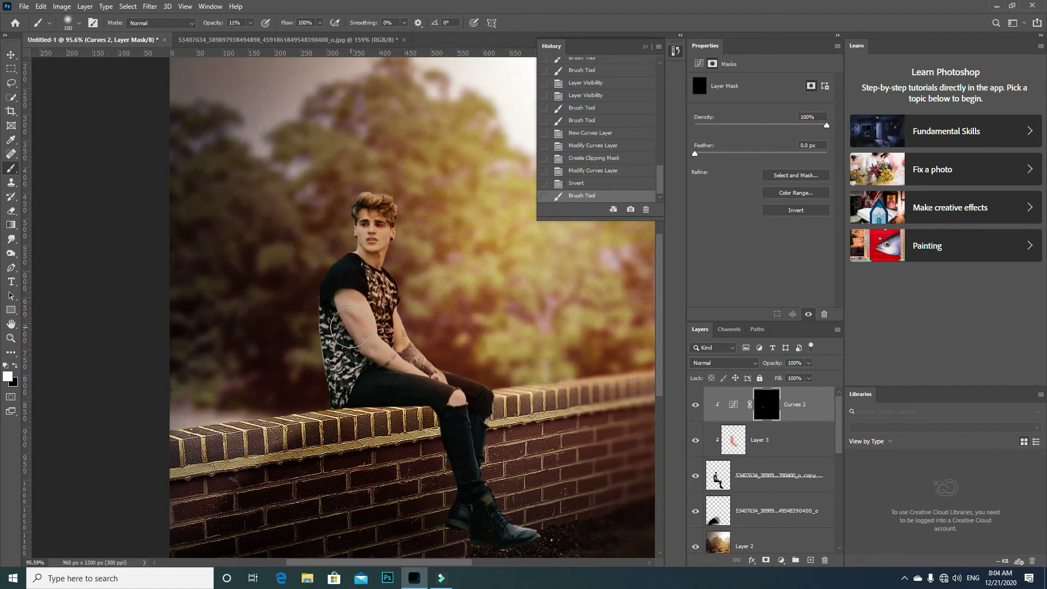
right_click(341, 308)
key(Return)
drag(349, 316, 355, 349)
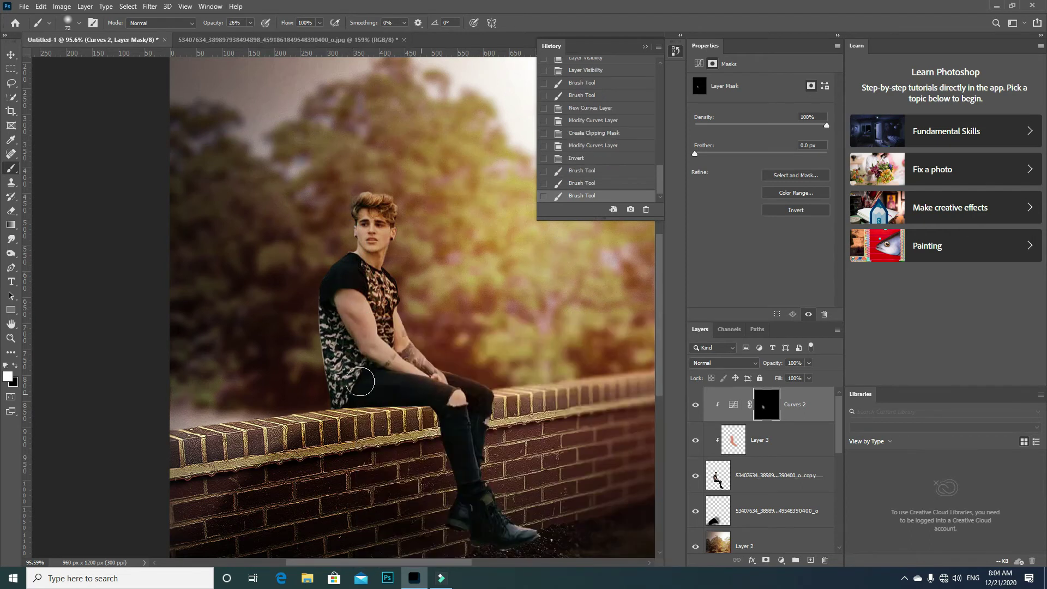
drag(343, 294, 357, 351)
key(0)
drag(507, 530, 467, 496)
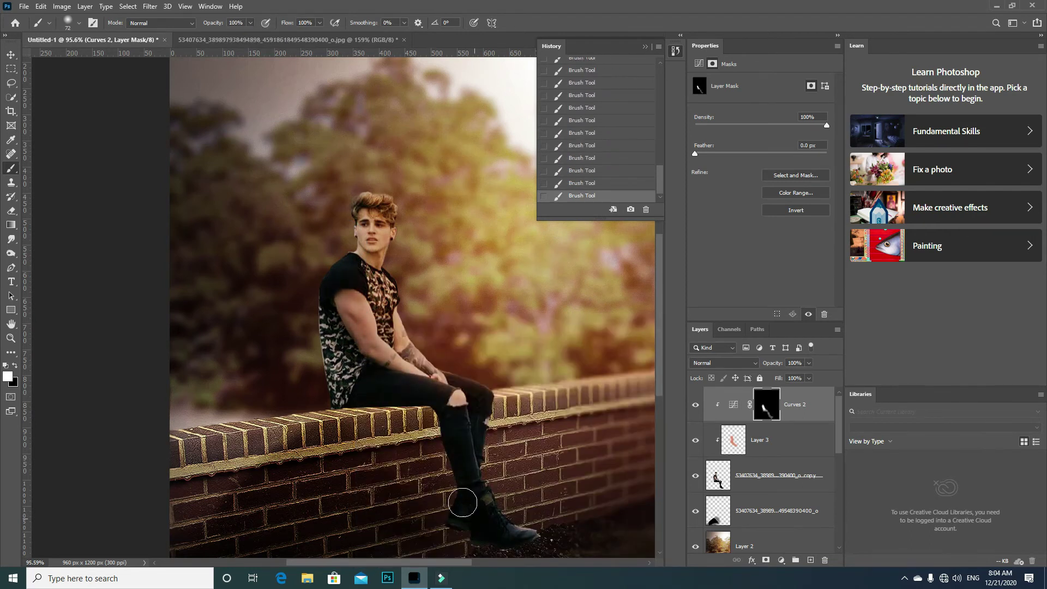
scroll(434, 411, down, 3)
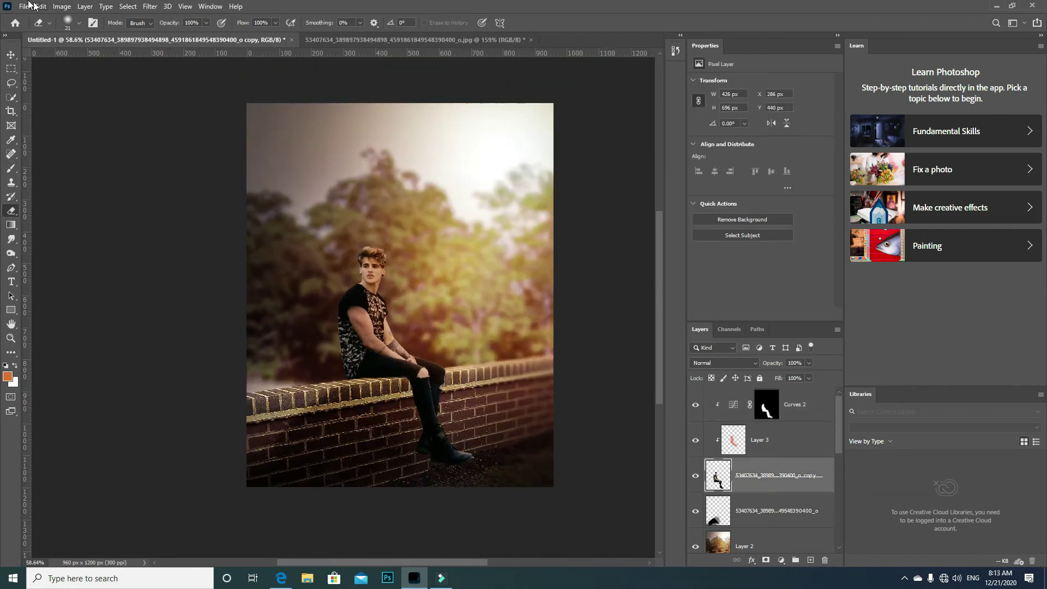
Place the BAD BOY logo as embedded, scaled down onto the lower wall
click(24, 6)
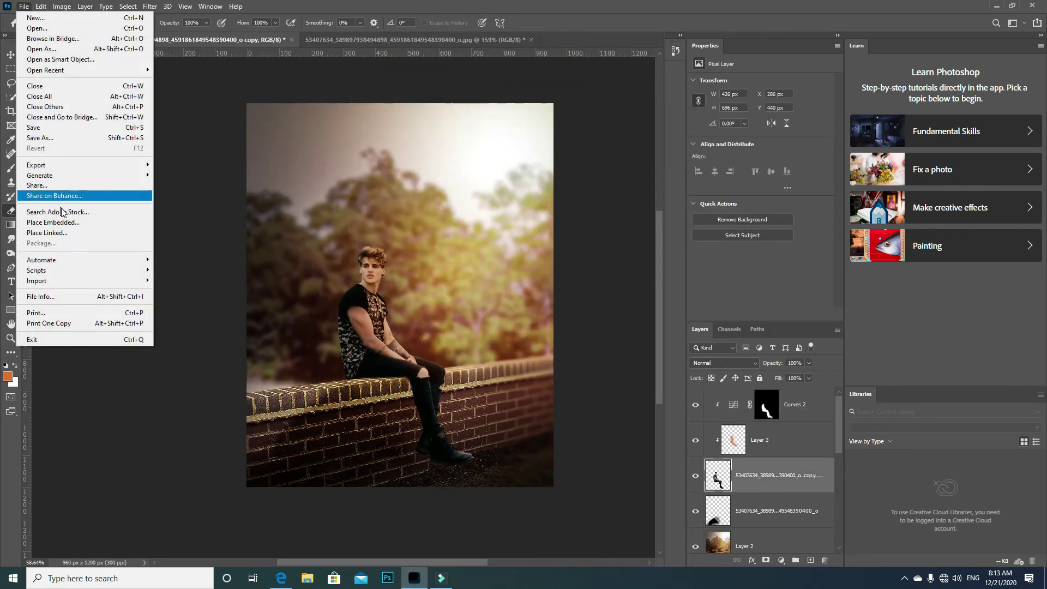
click(61, 222)
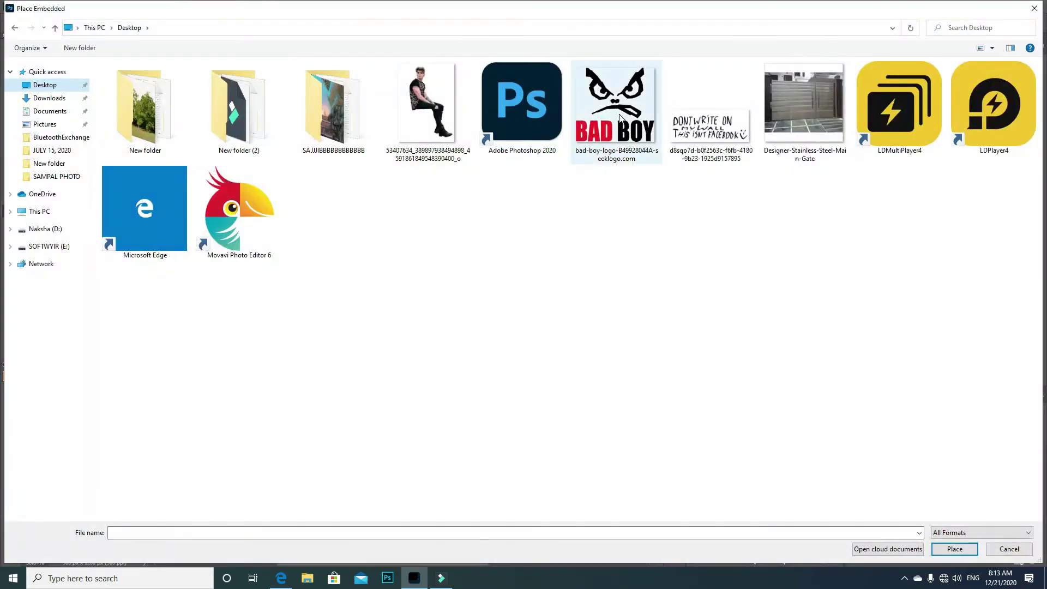
double_click(610, 129)
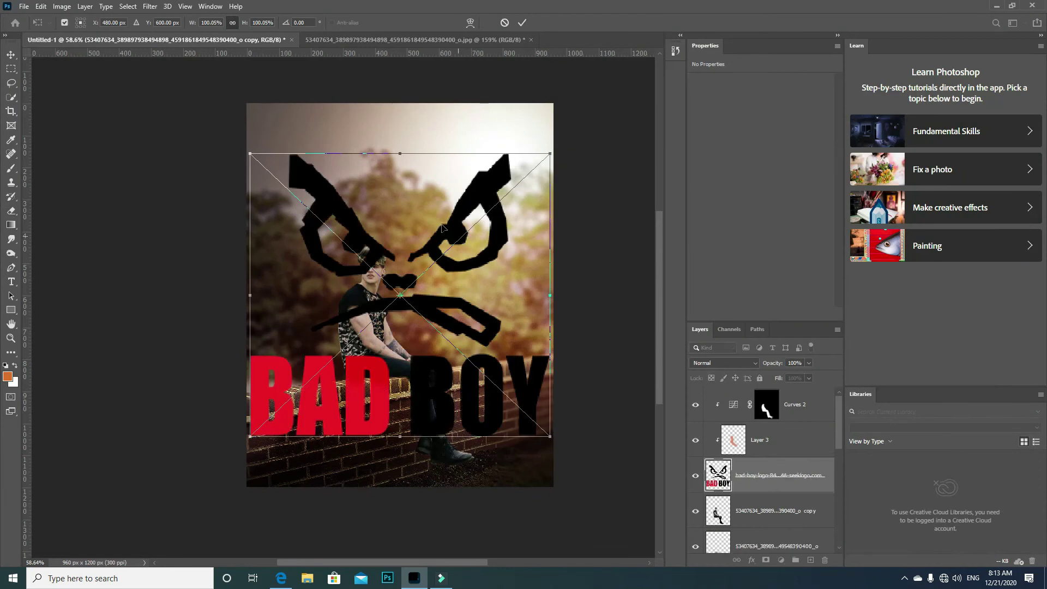
drag(489, 327, 523, 407)
drag(589, 234, 447, 417)
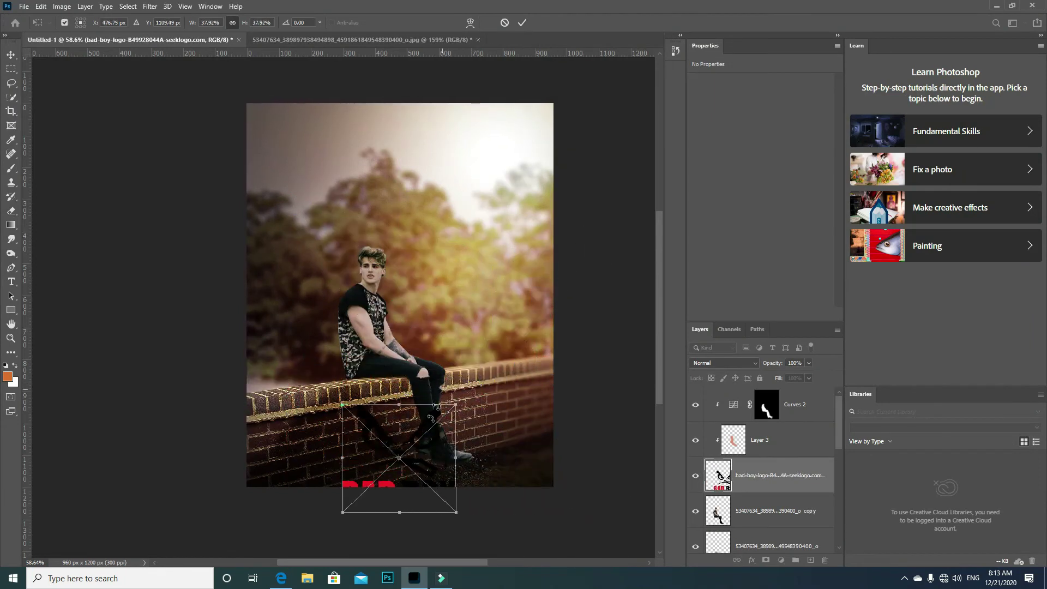
drag(398, 463, 484, 395)
key(Return)
Rasterize the logo layer and distort its corners to follow the wall
key(e)
right_click(763, 475)
click(791, 202)
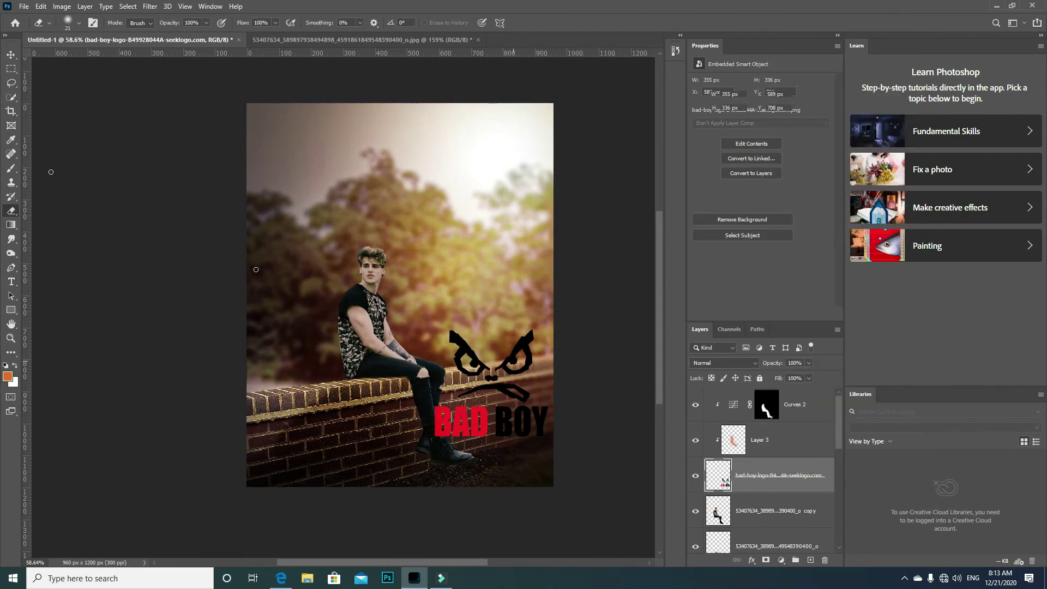
key(v)
key(ctrl+0)
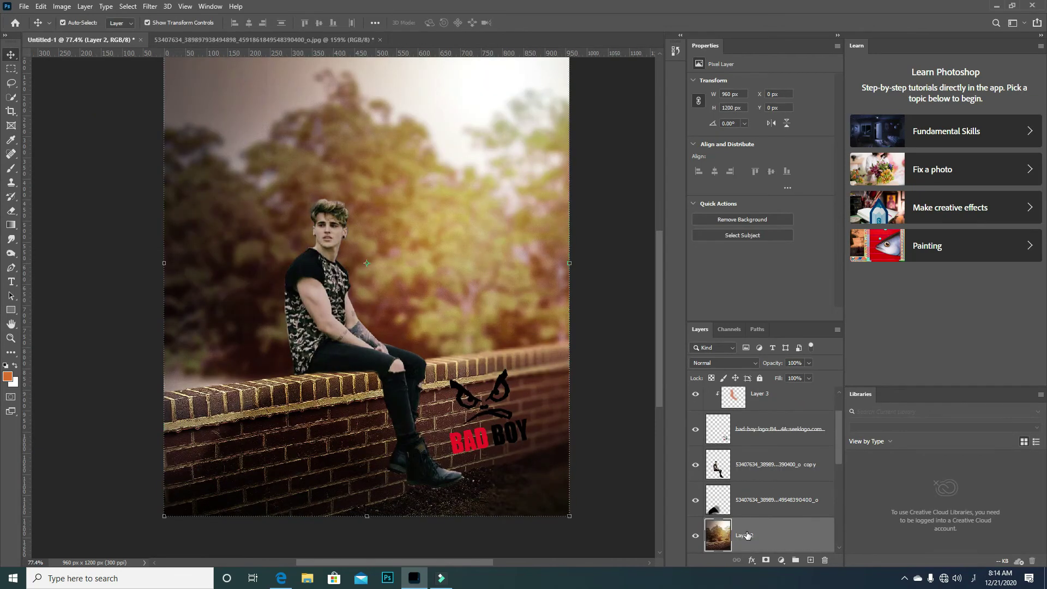
click(486, 431)
drag(528, 375, 527, 380)
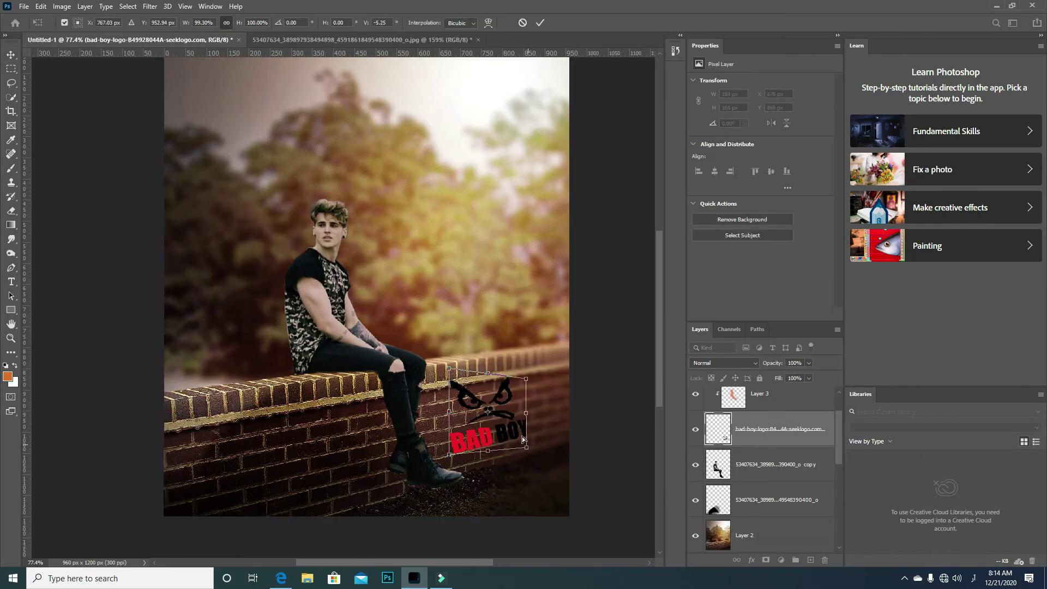
drag(450, 369, 458, 373)
mouse_move(477, 421)
mouse_down()
mouse_move(494, 399)
mouse_move(470, 403)
mouse_up()
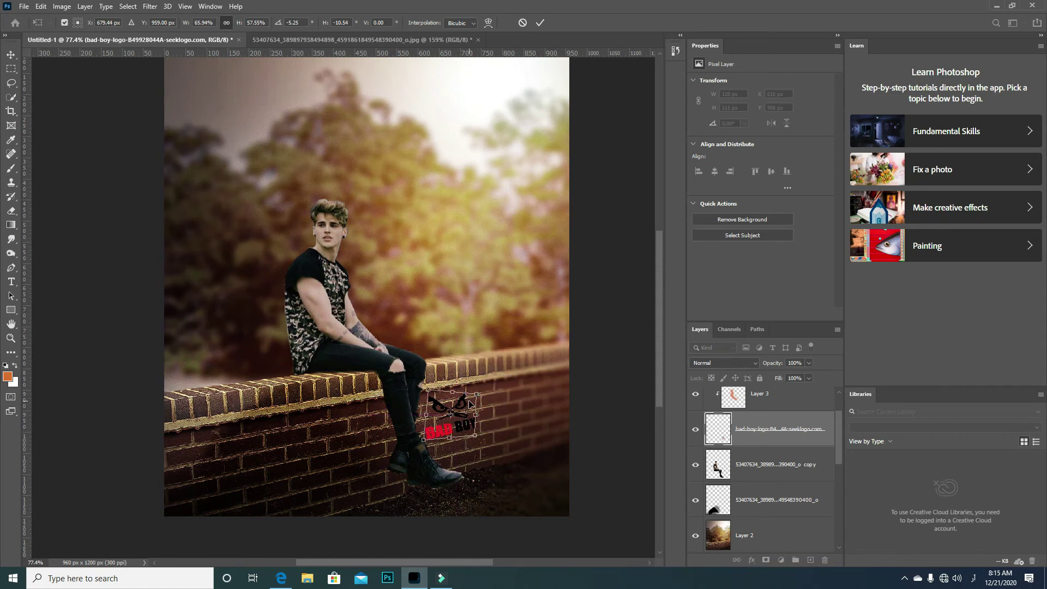
key(Return)
Drop the logo's shadow and split the Underlying Layer slider so dark bricks show through
click(752, 560)
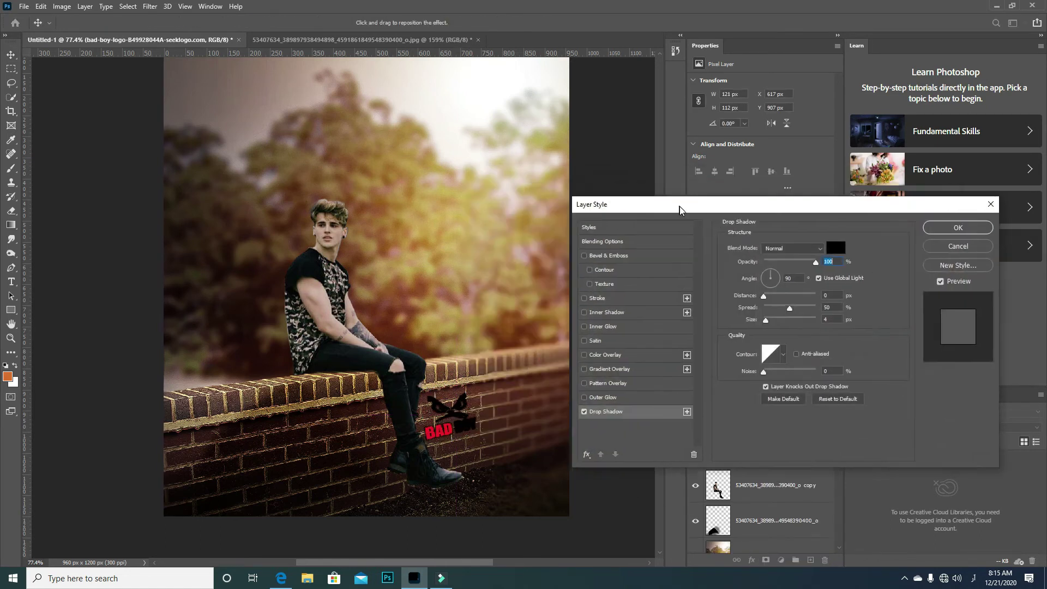
click(584, 412)
click(602, 242)
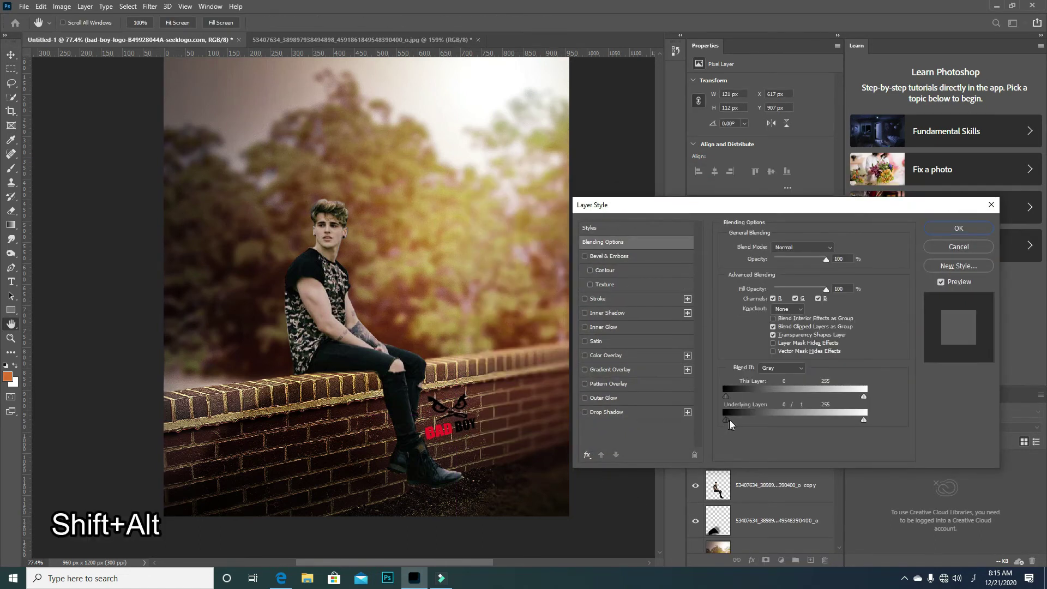
drag(755, 417, 763, 419)
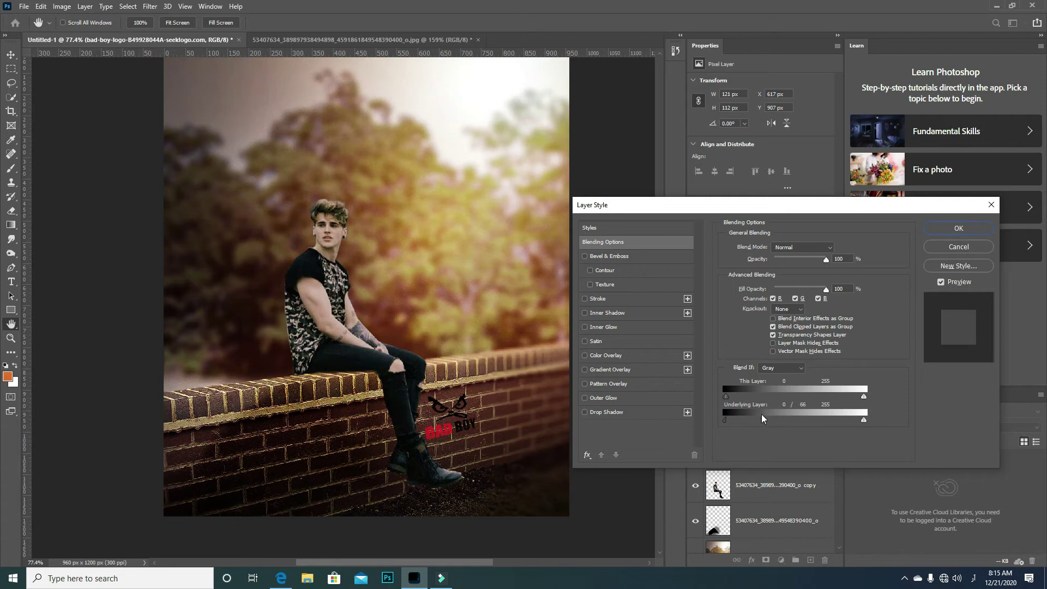
click(965, 232)
Set the logo to Overlay blending and enlarge it slightly on the wall
click(731, 362)
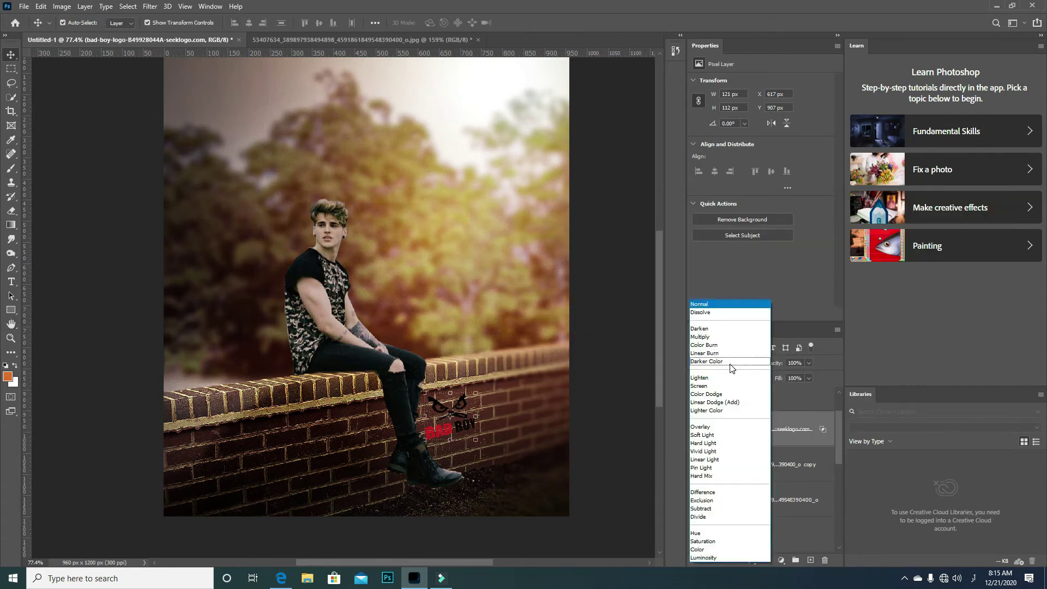
click(707, 430)
key(ctrl+t)
mouse_move(475, 393)
mouse_down()
mouse_move(503, 363)
mouse_move(498, 414)
mouse_up()
key(Return)
key(ctrl+minus)
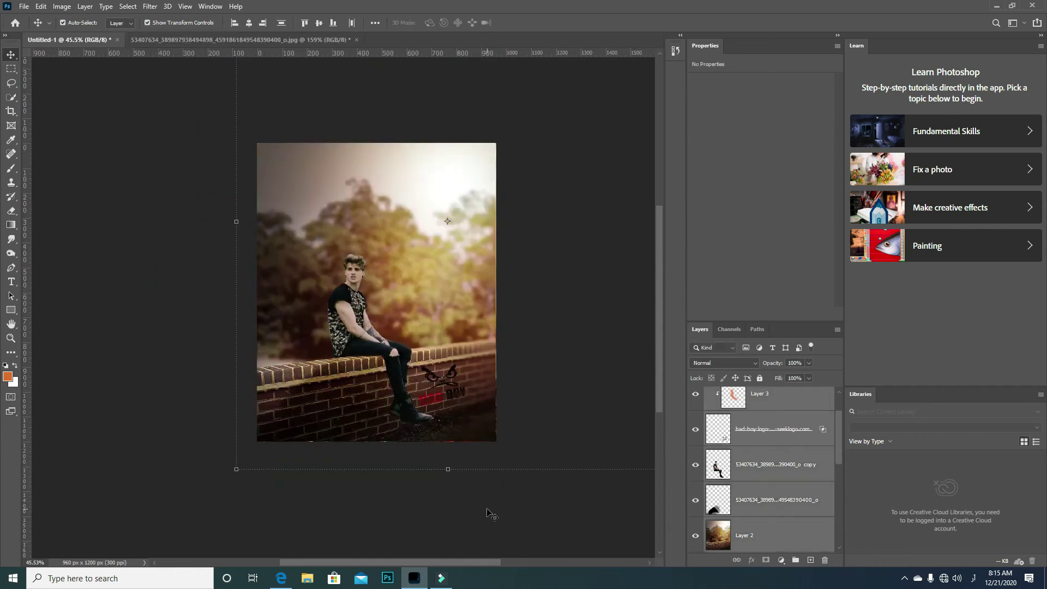
Desaturate the BAD BOY logo with a Hue/Saturation adjustment
scroll(248, 302, up, 2)
click(719, 422)
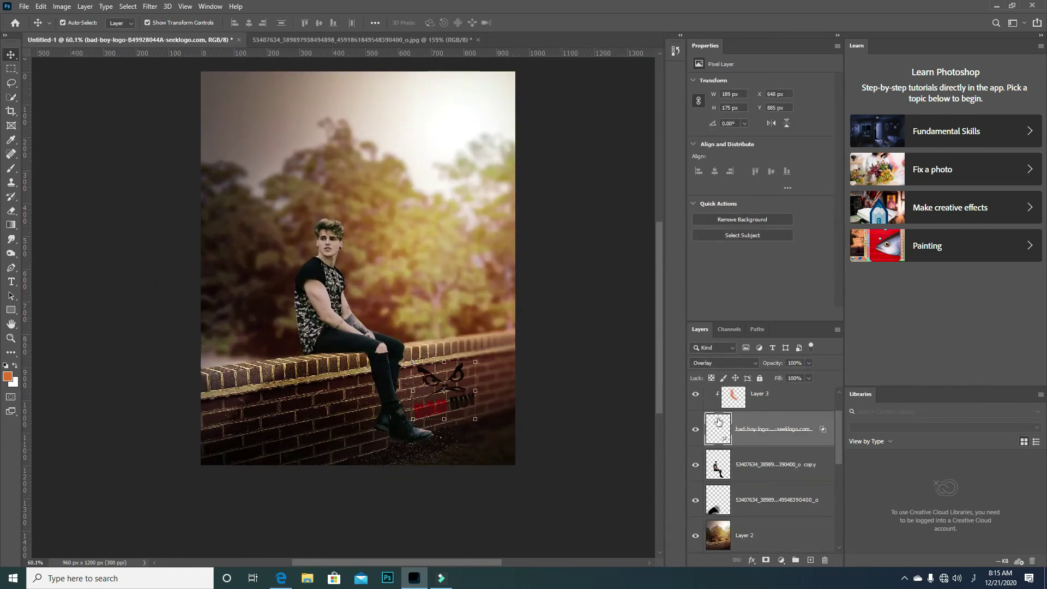
click(61, 7)
click(197, 96)
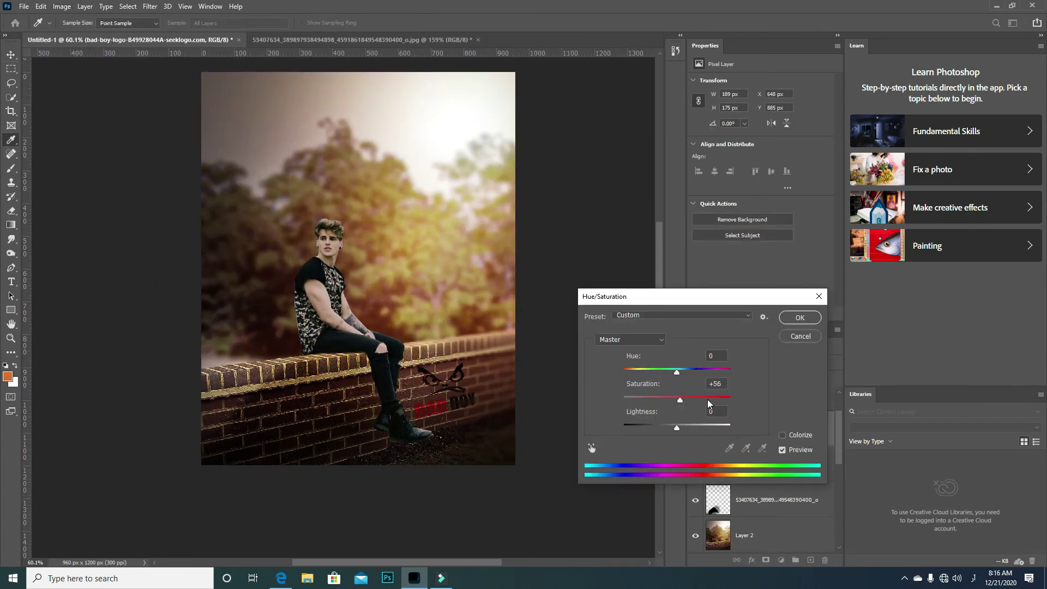
mouse_move(677, 398)
mouse_down()
mouse_move(620, 429)
mouse_move(682, 428)
mouse_up()
click(799, 317)
Shift the logo slightly left on the brick wall
click(12, 254)
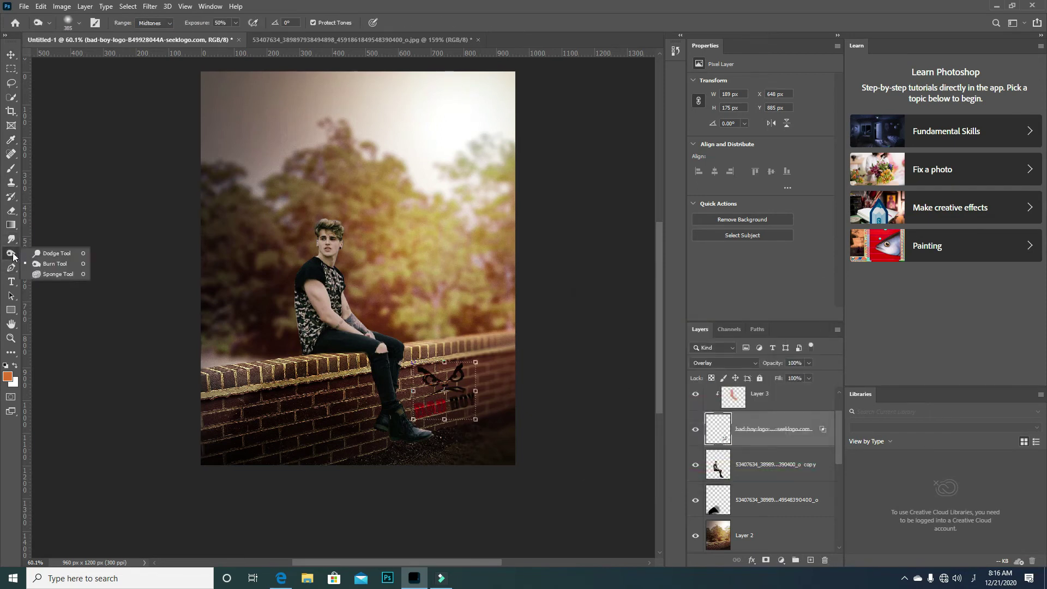
right_click(400, 431)
key(Escape)
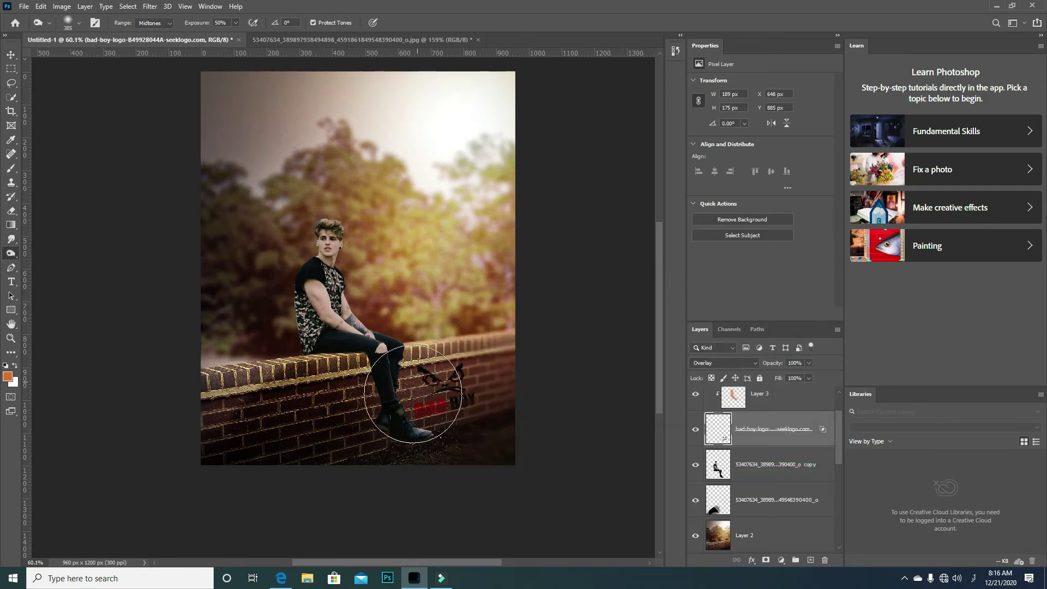
scroll(380, 370, down, 1)
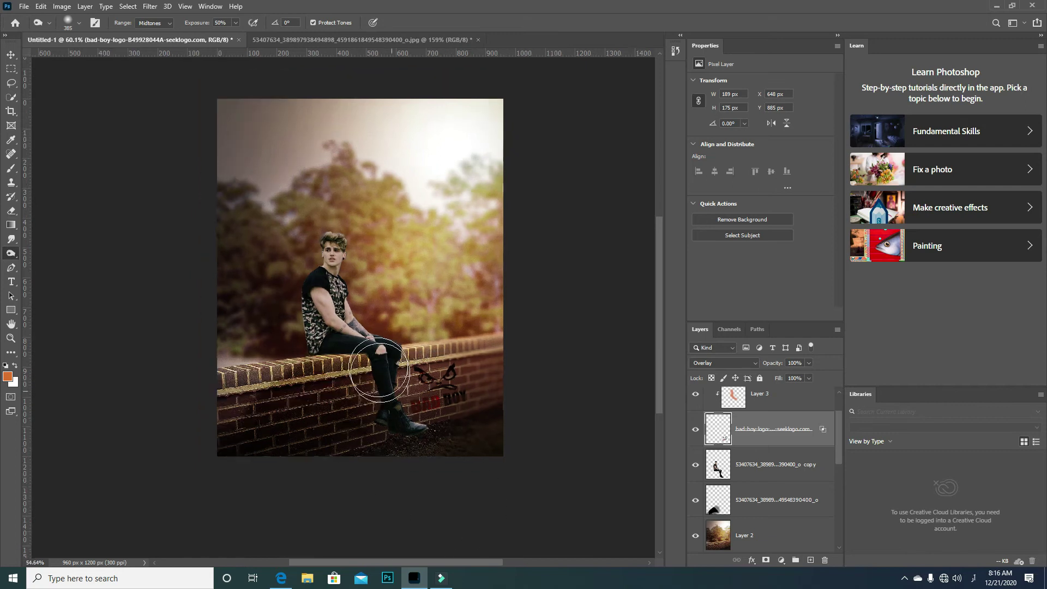
scroll(380, 370, down, 1)
scroll(402, 437, up, 1)
scroll(444, 374, up, 1)
scroll(441, 388, down, 3)
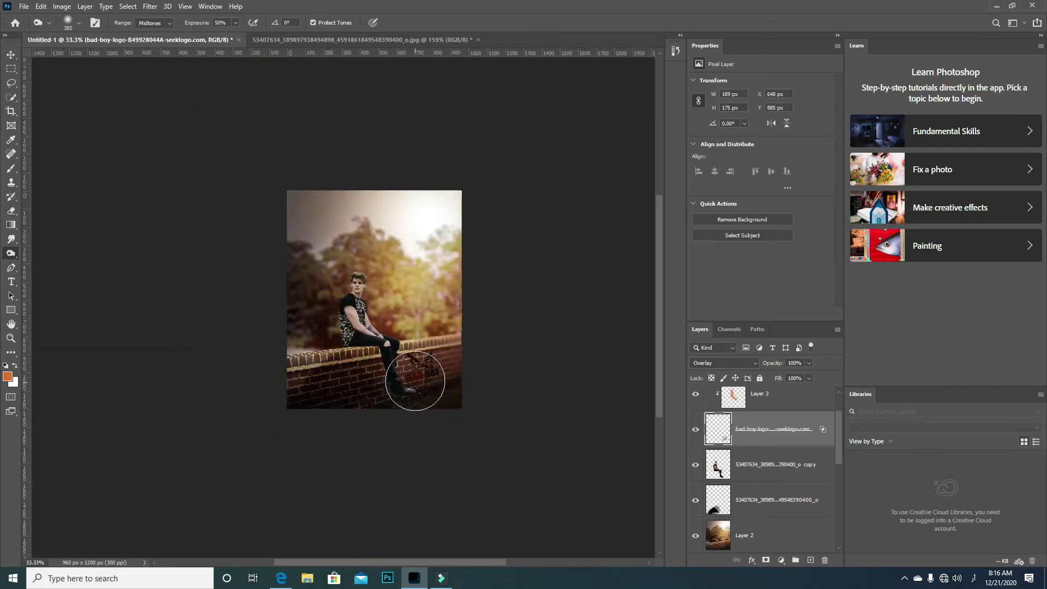
scroll(415, 380, up, 2)
key(v)
mouse_move(421, 349)
mouse_down()
mouse_move(410, 349)
mouse_move(426, 330)
mouse_up()
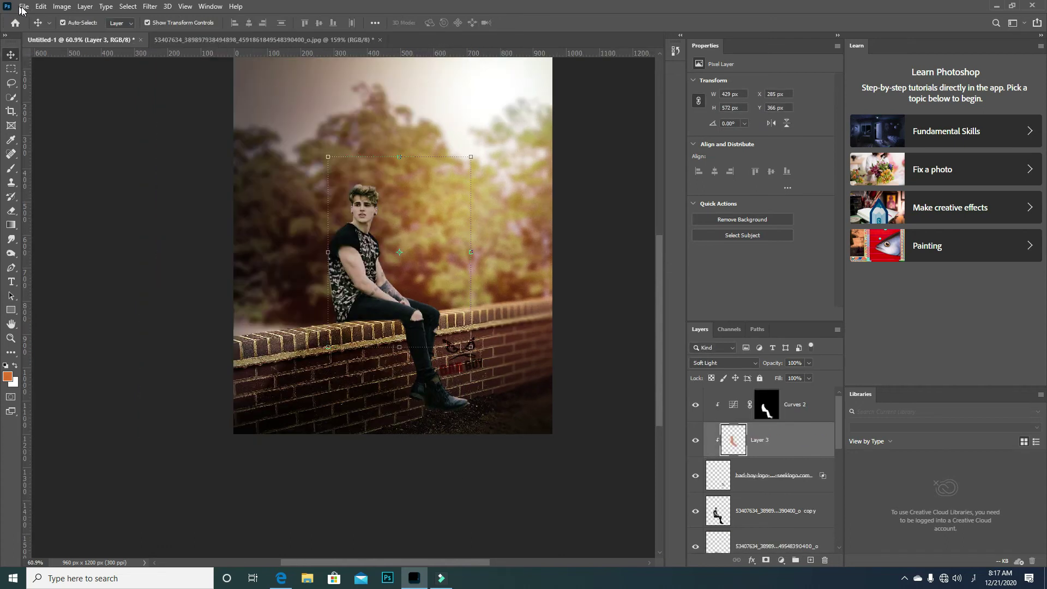
Place the DONT WRITE ON MY WALL image embedded, shrunk and angled toward the lower-left wall
click(24, 6)
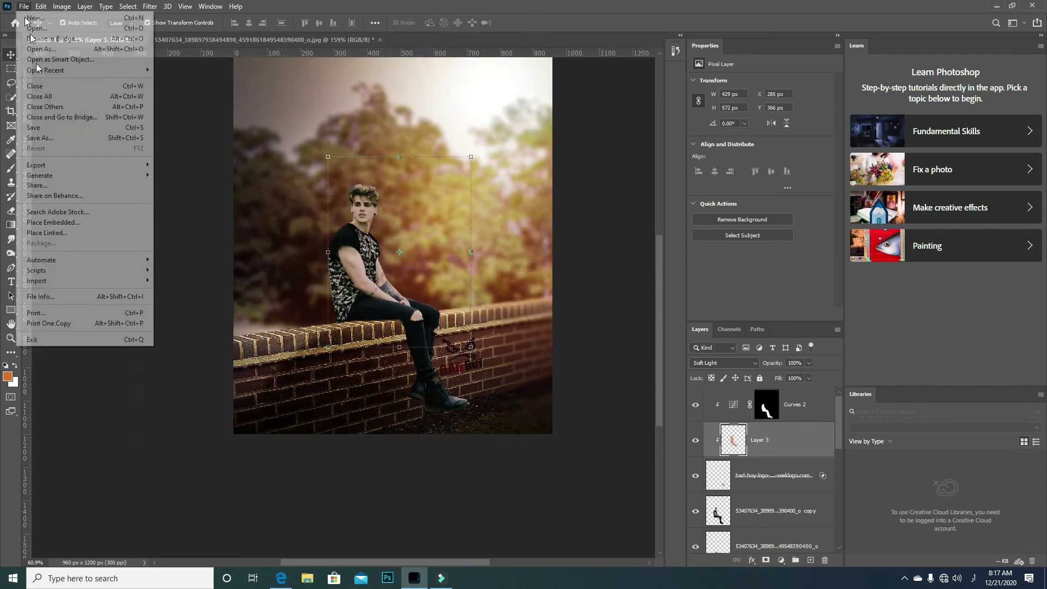
click(76, 224)
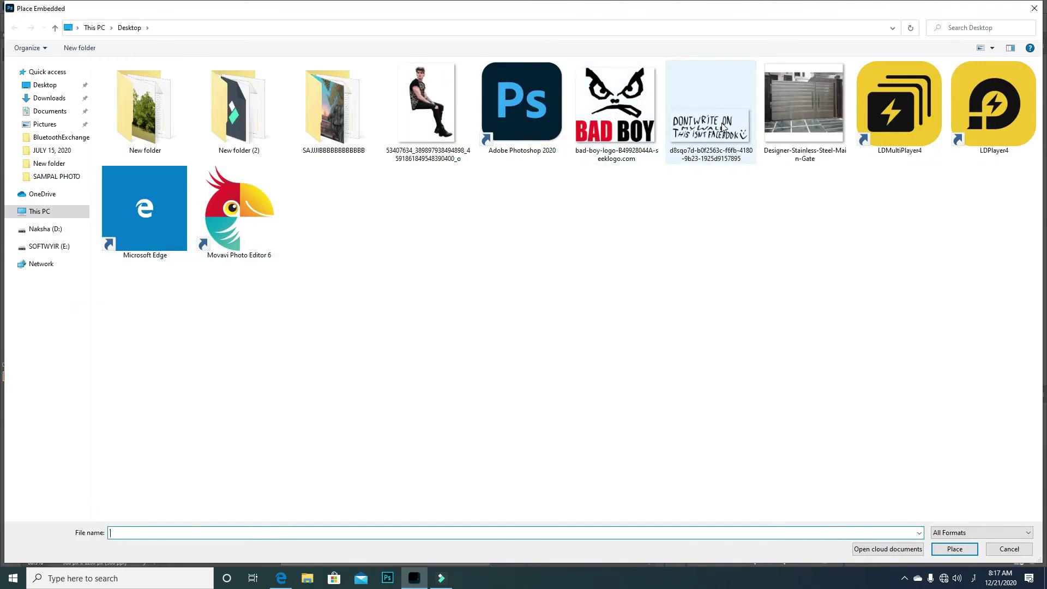
double_click(710, 109)
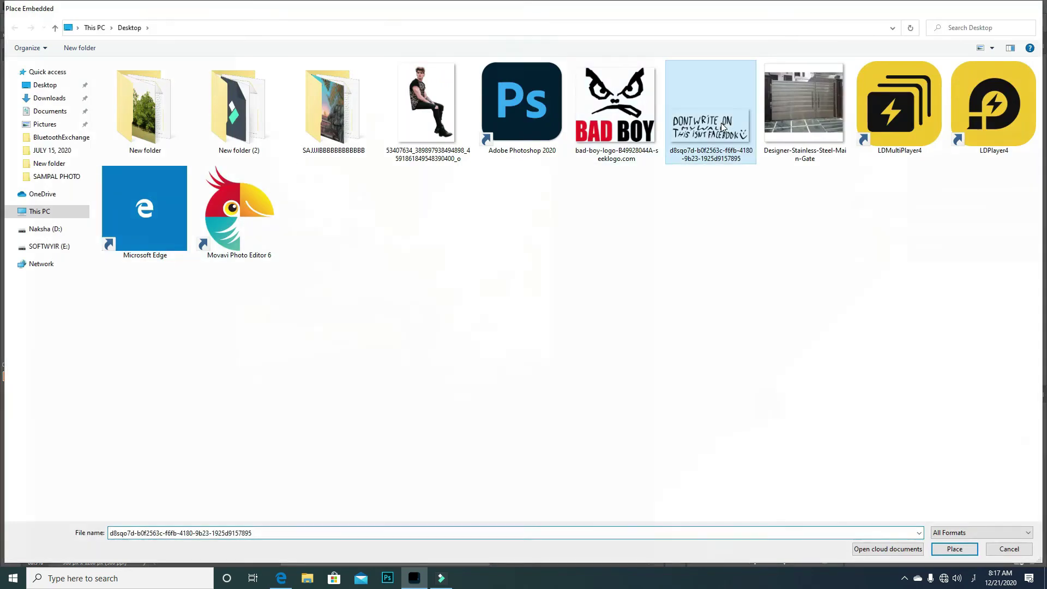
drag(393, 245, 392, 360)
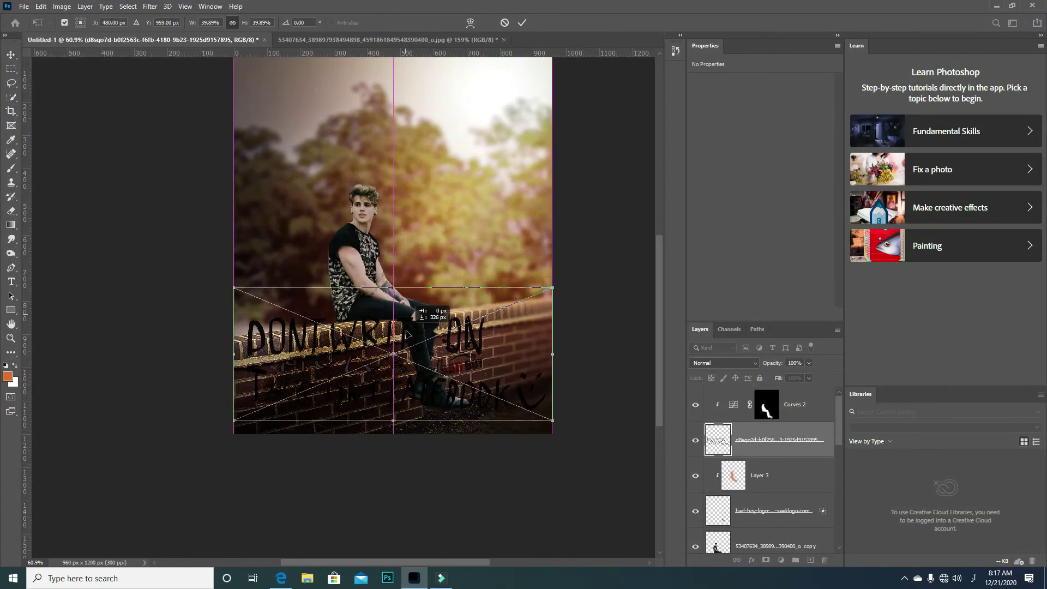
drag(568, 358, 576, 343)
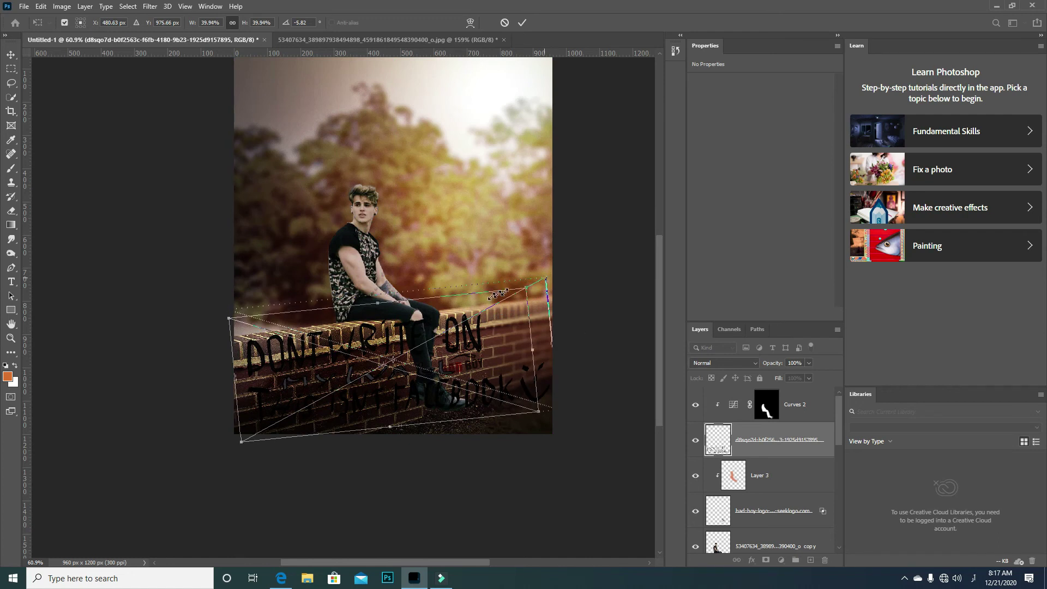
drag(546, 278, 392, 362)
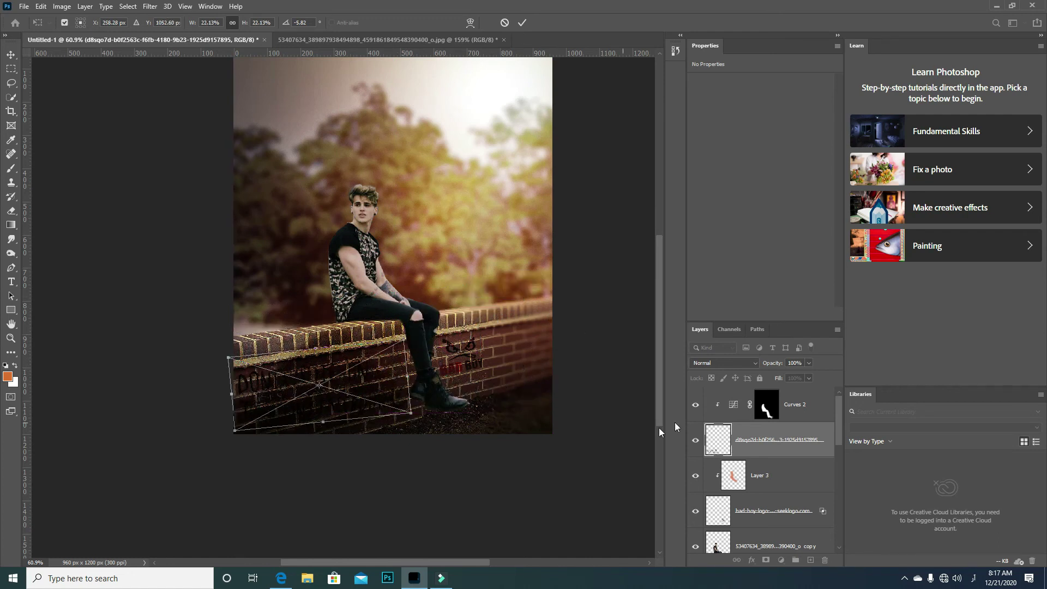
click(522, 22)
Raise the text's Hue/Saturation Lightness so the graffiti turns white
click(62, 6)
click(218, 93)
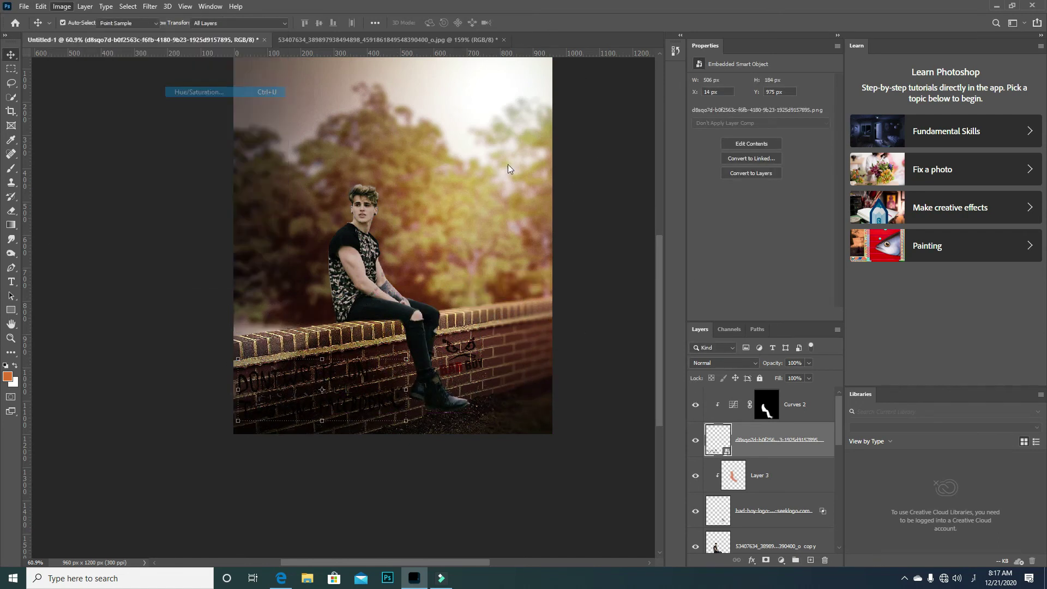
drag(493, 246, 546, 246)
click(616, 135)
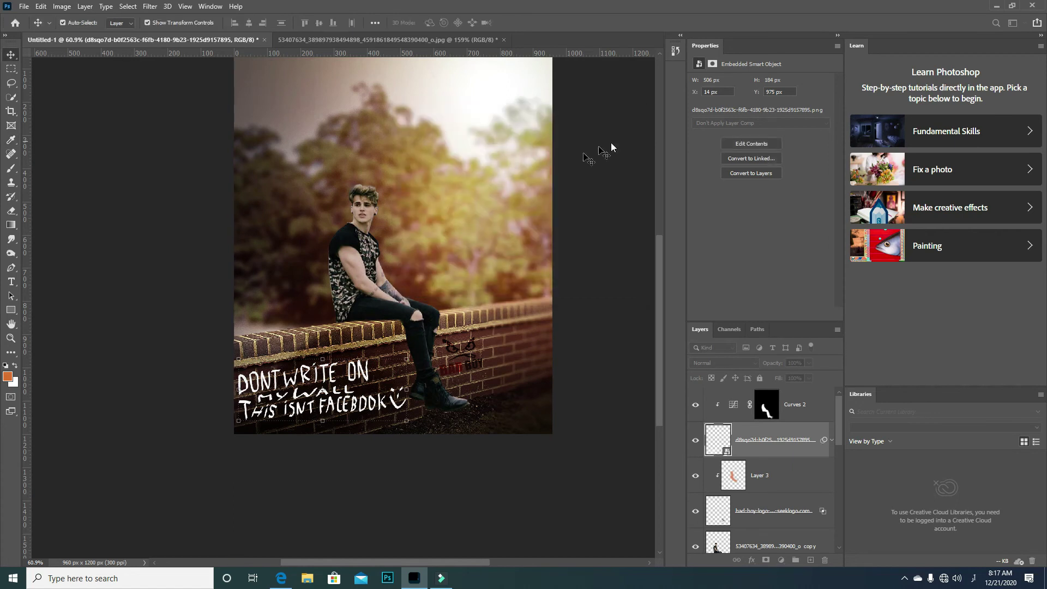
click(299, 397)
Move the text toward the upper right and rasterize the graffiti layer
key(ctrl+t)
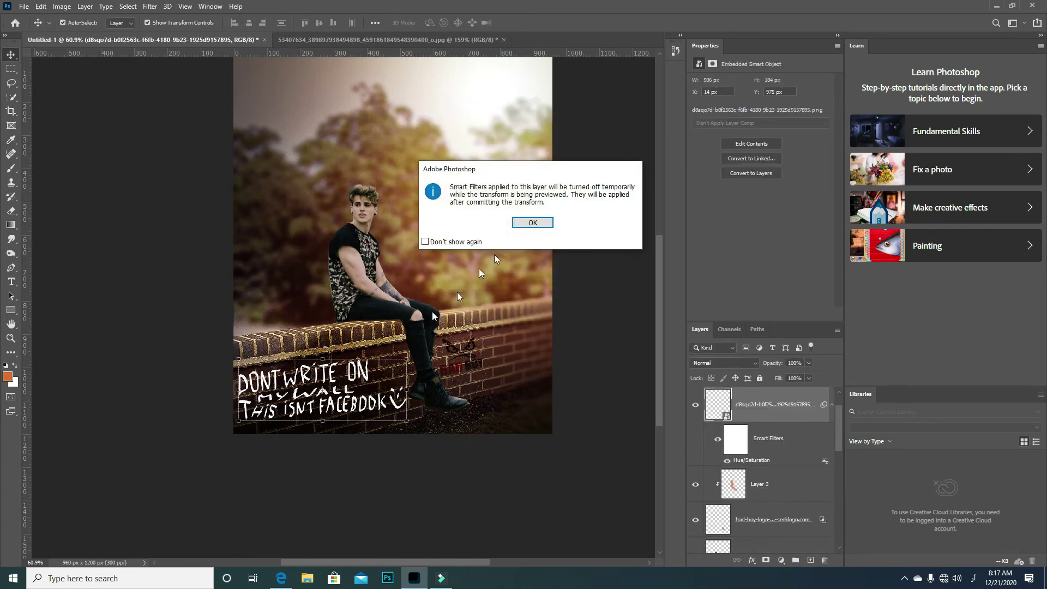
click(532, 222)
drag(322, 392, 499, 254)
key(Return)
right_click(774, 404)
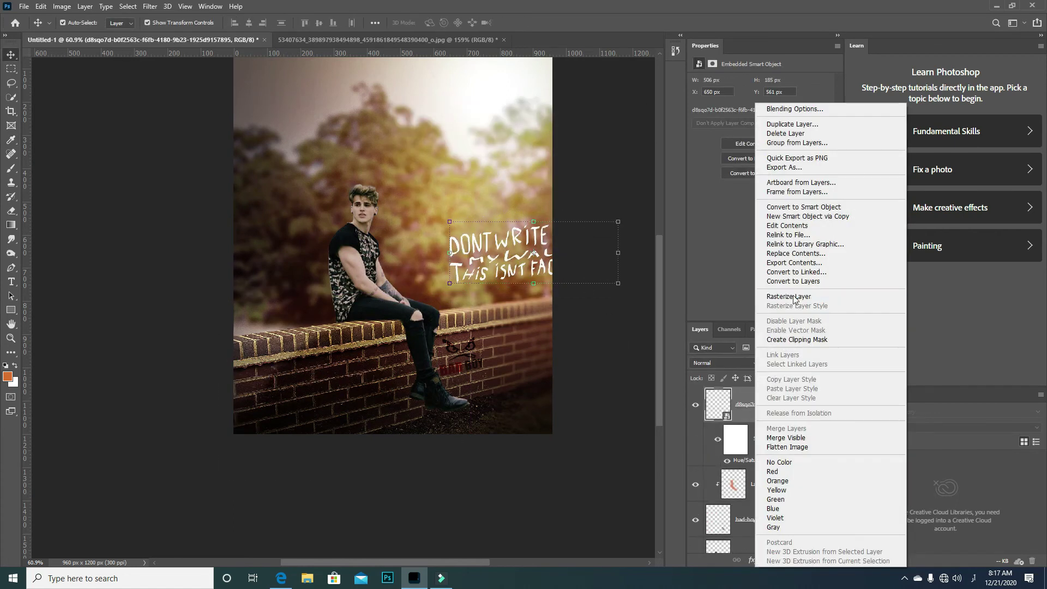
click(719, 298)
click(497, 277)
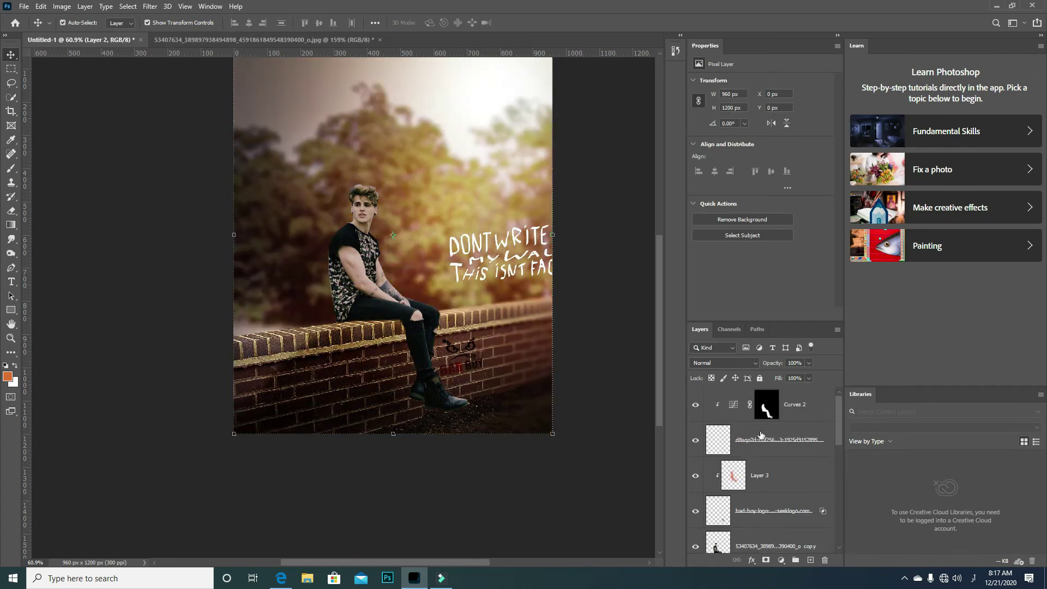
Move the rasterized text onto the lower-left bricks with a slight tilt
key(ctrl+t)
drag(498, 254, 305, 394)
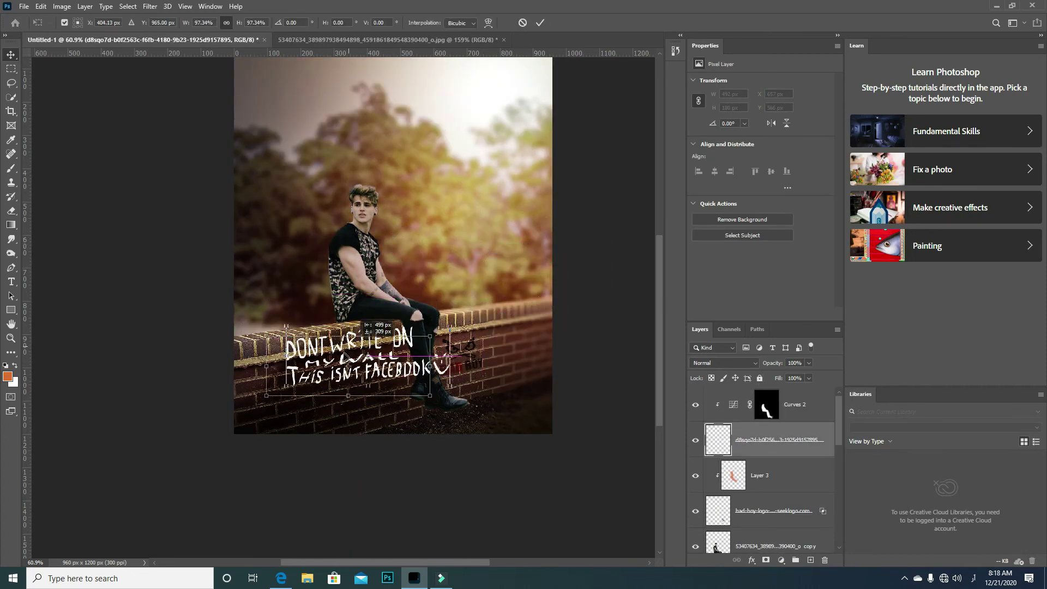
mouse_move(436, 392)
mouse_down()
mouse_move(434, 376)
mouse_move(384, 382)
mouse_move(388, 360)
mouse_up()
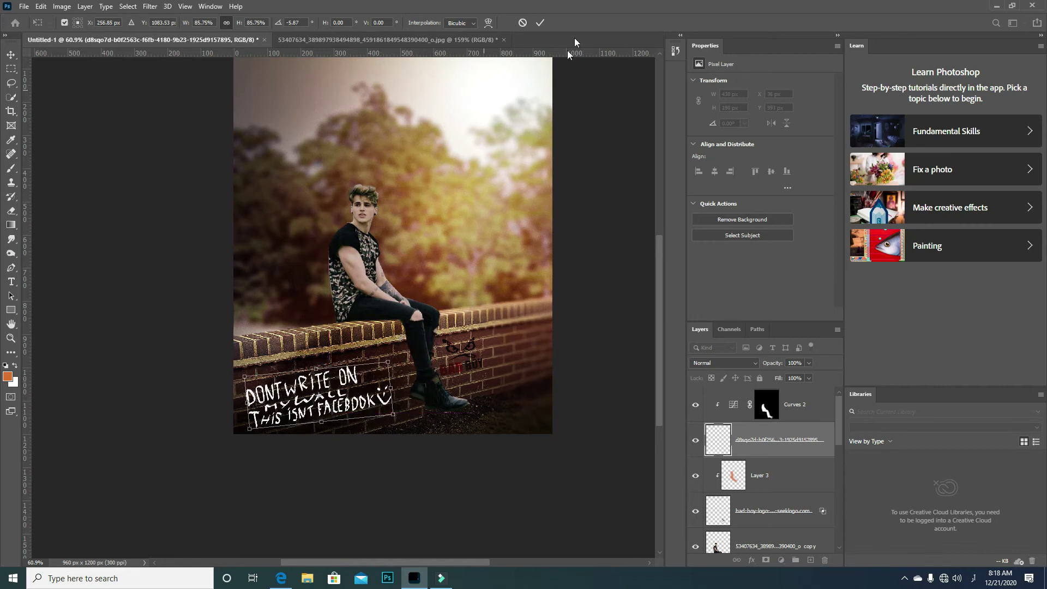
key(Return)
Skew the graffiti text to follow the wall and nudge it into its final spot
key(ctrl+t)
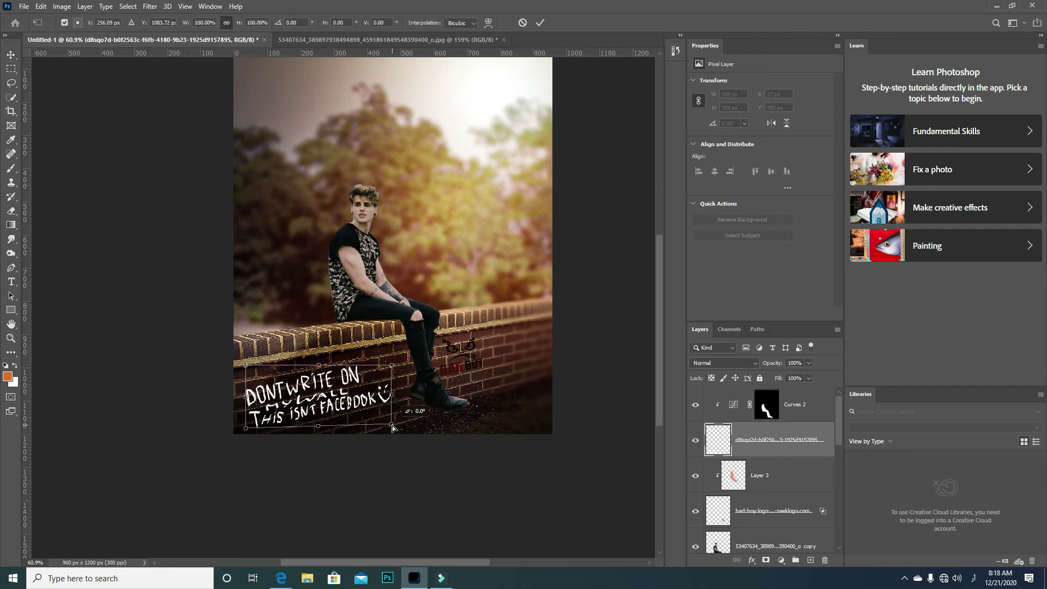
drag(392, 365, 397, 373)
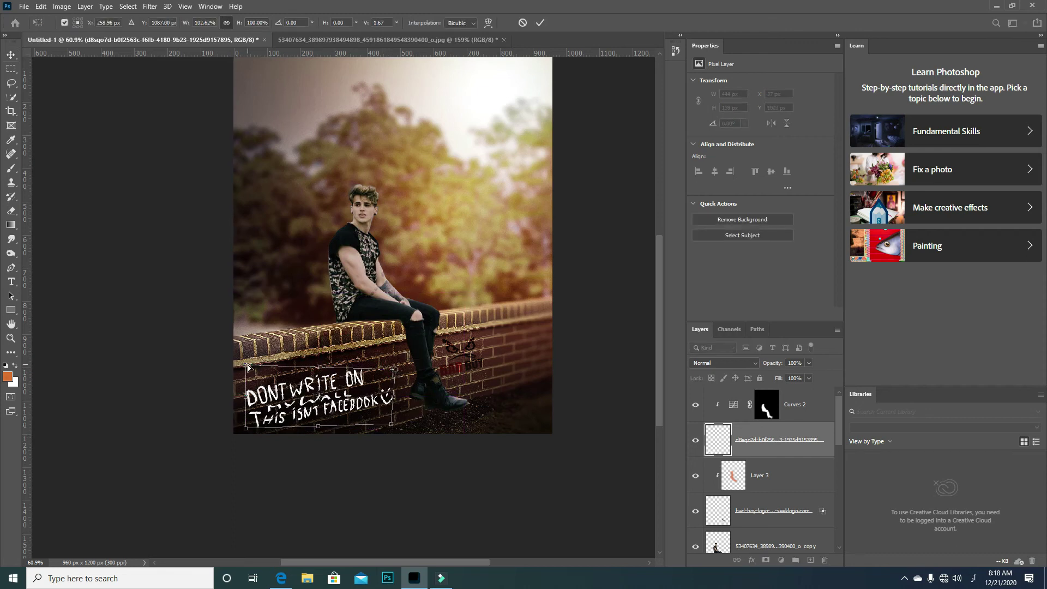
drag(247, 366, 249, 363)
drag(306, 390, 319, 388)
key(Return)
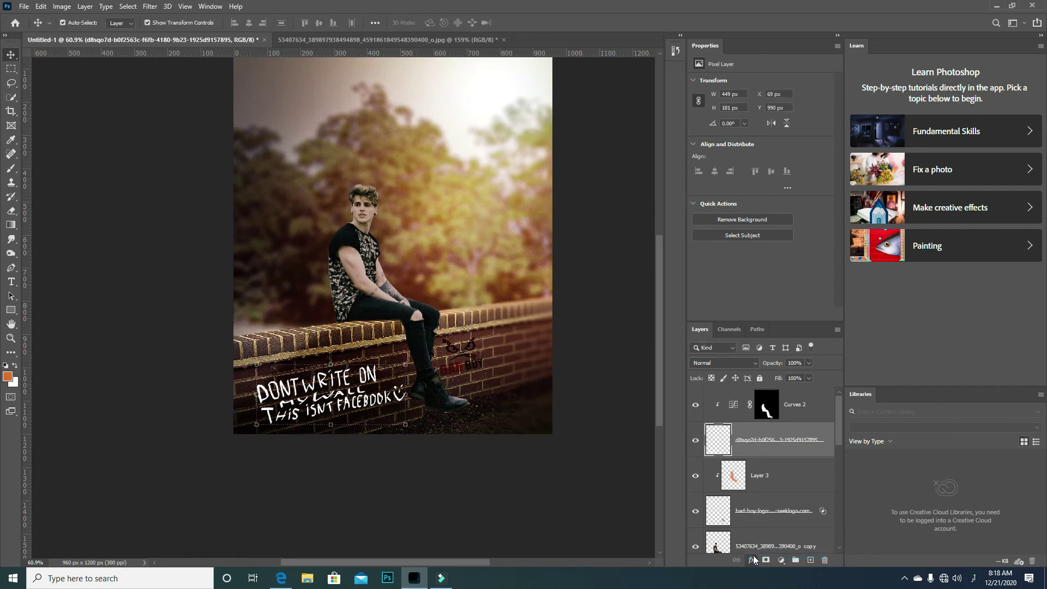
Split the Underlying Layer black slider in Blending Options so brick texture shows through the text
click(751, 560)
click(768, 545)
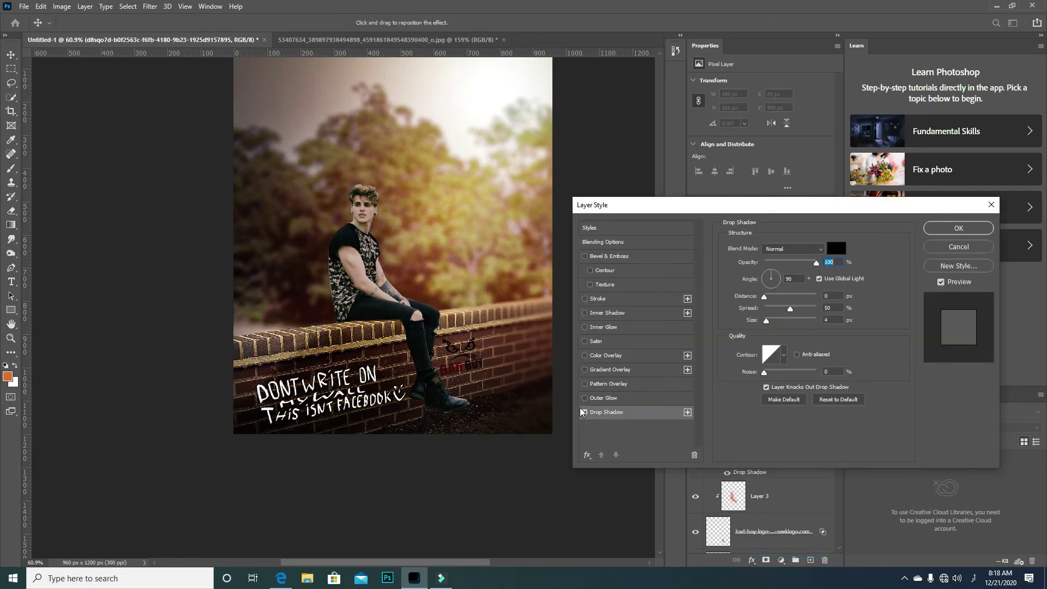
click(583, 412)
click(617, 242)
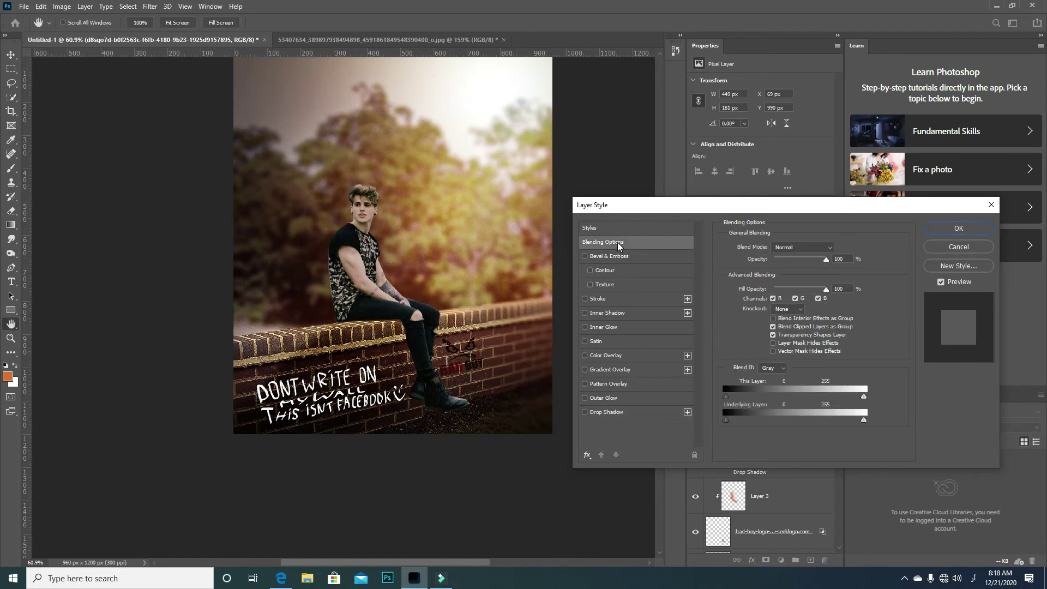
key(shift+alt)
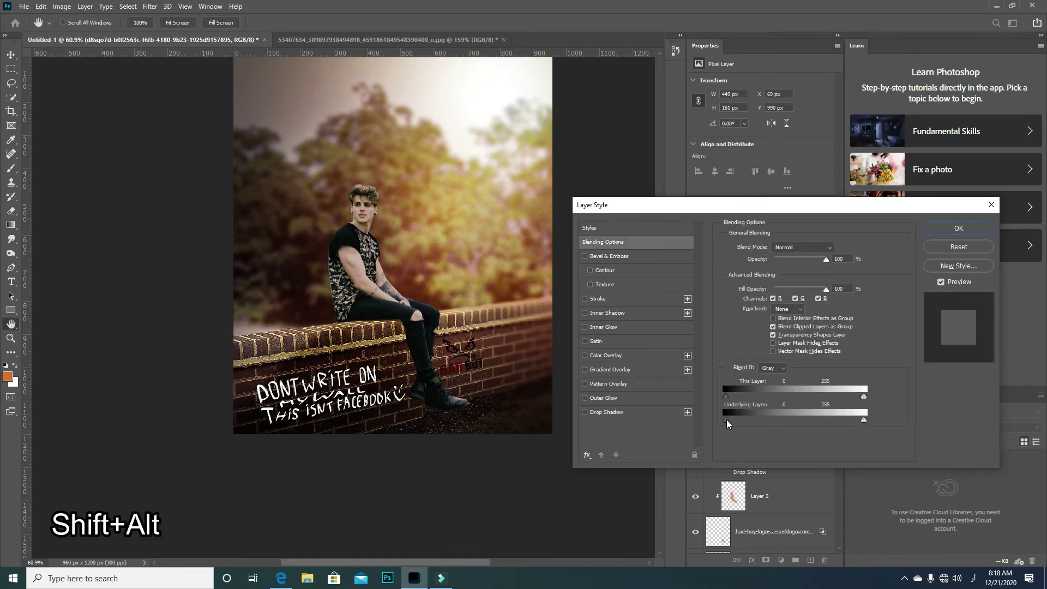
drag(727, 421, 748, 421)
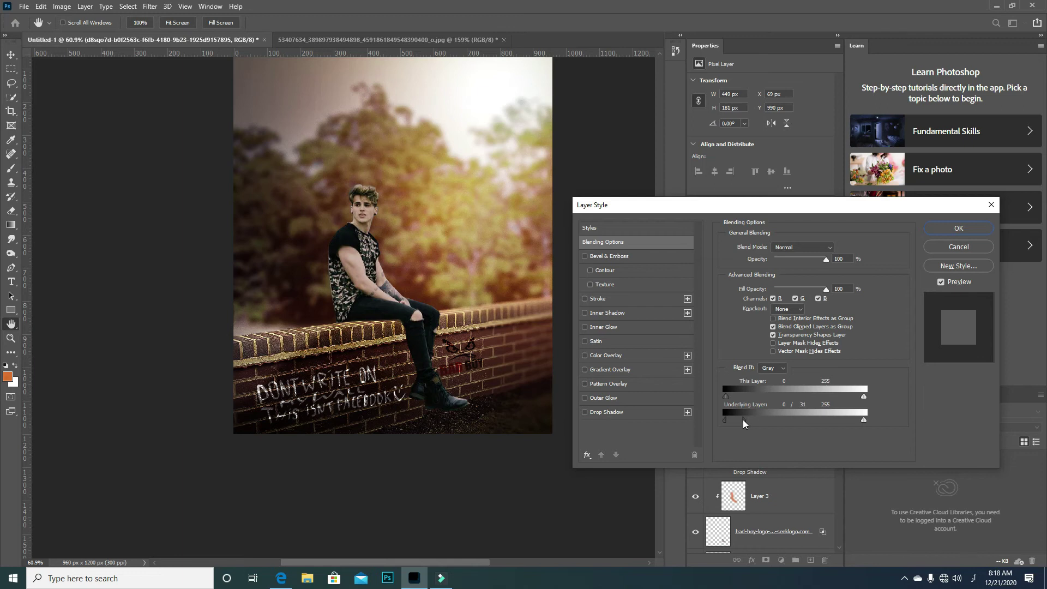
mouse_move(745, 423)
mouse_down()
mouse_move(774, 422)
mouse_move(743, 425)
mouse_up()
click(957, 228)
Set the graffiti layer to Hard Light at about 46% opacity
click(724, 363)
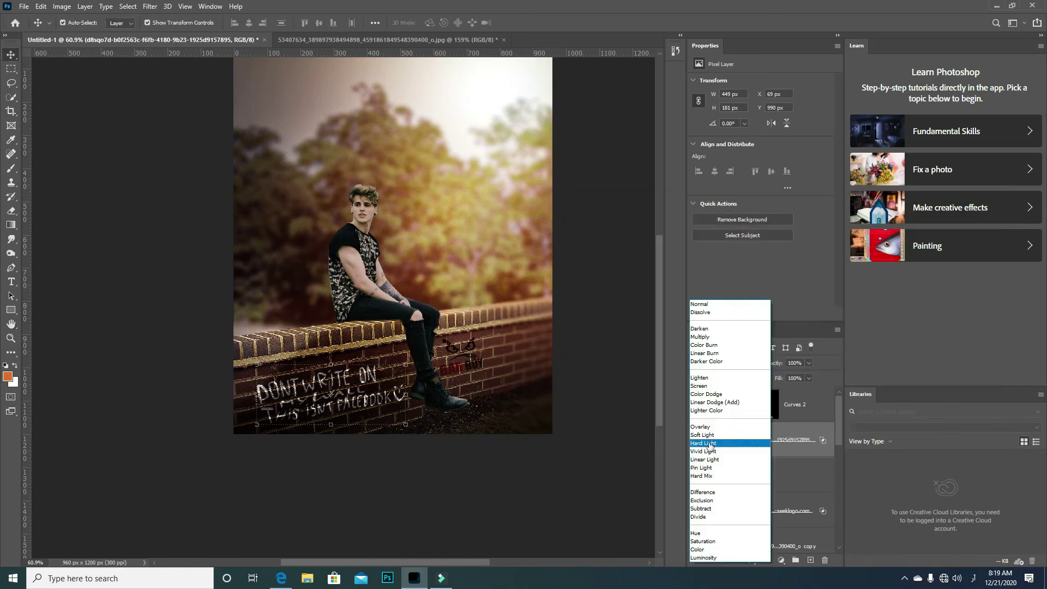
click(708, 431)
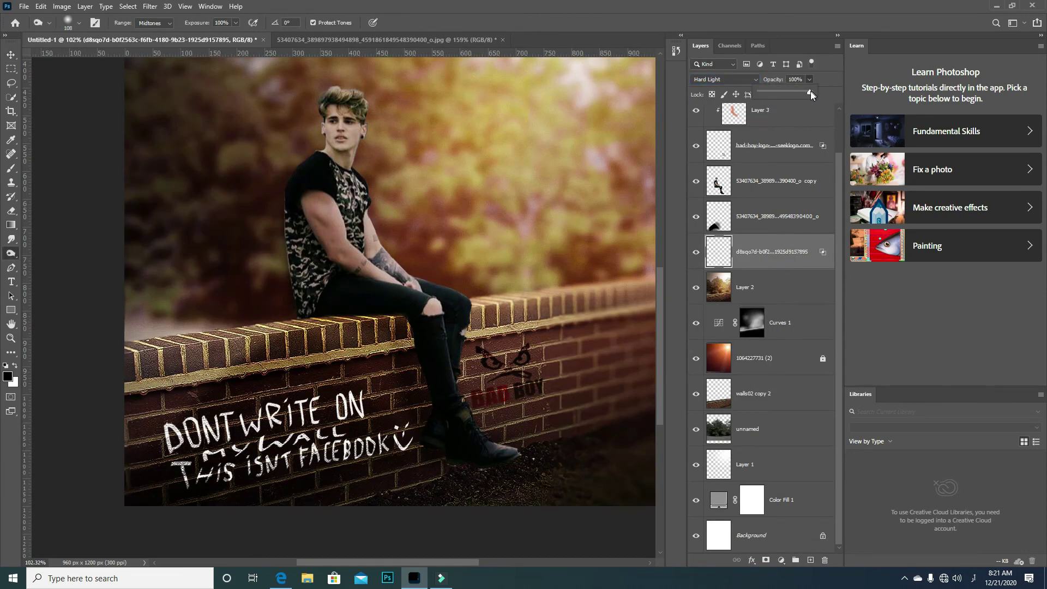
drag(796, 94, 786, 94)
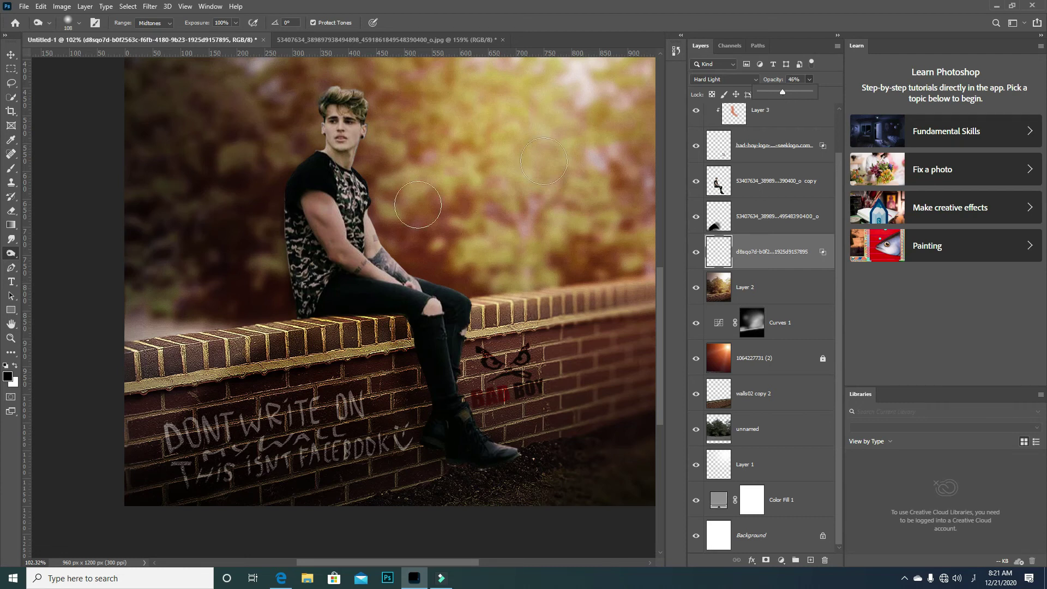
scroll(341, 491, down, 2)
scroll(341, 492, down, 1)
scroll(341, 492, down, 2)
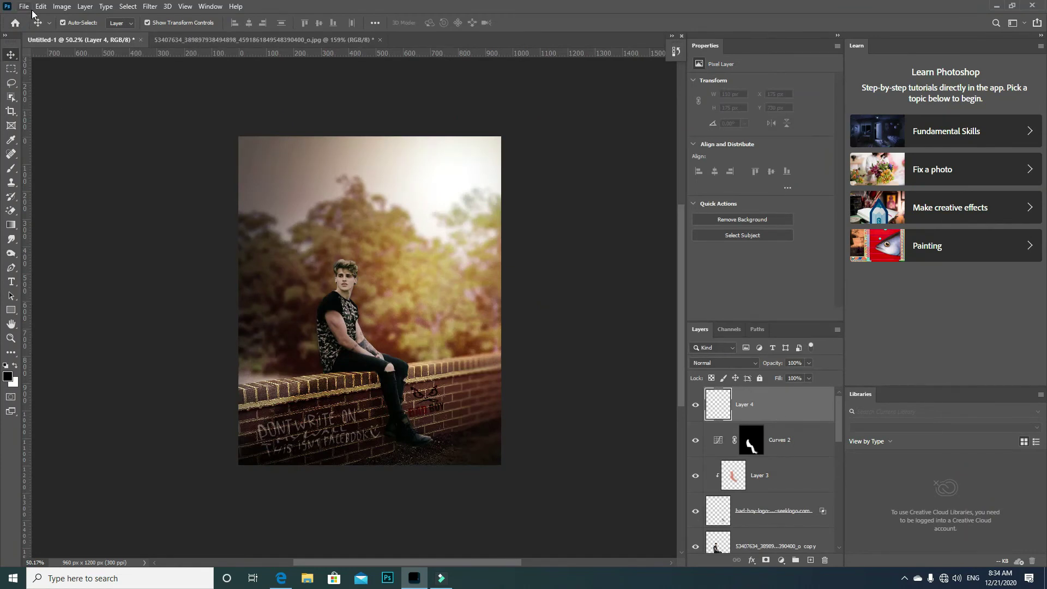
Apply a merged copy of the scene onto Layer 4 in Multiply mode
click(62, 6)
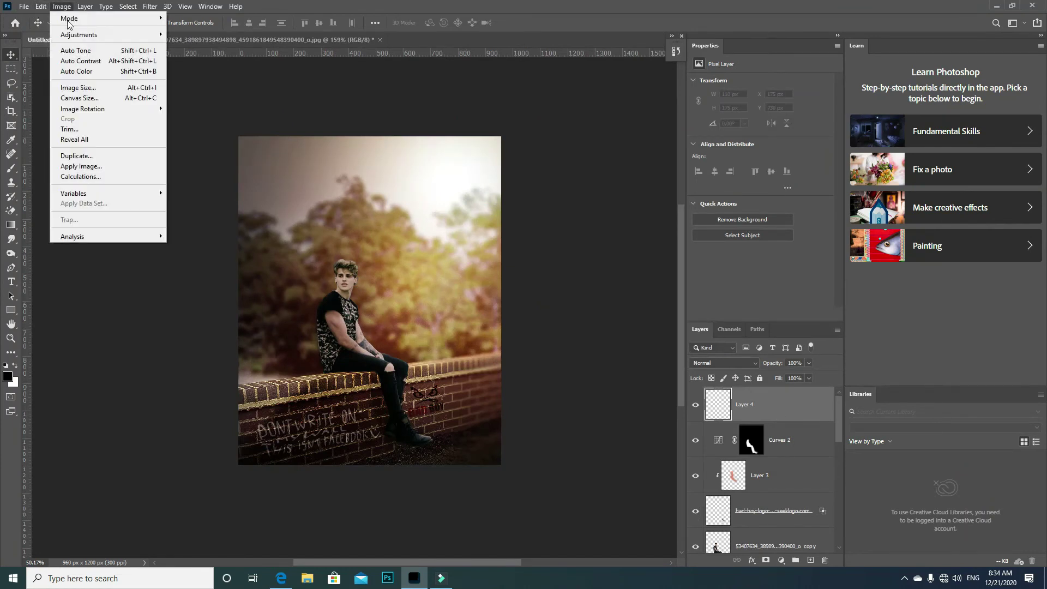
click(91, 167)
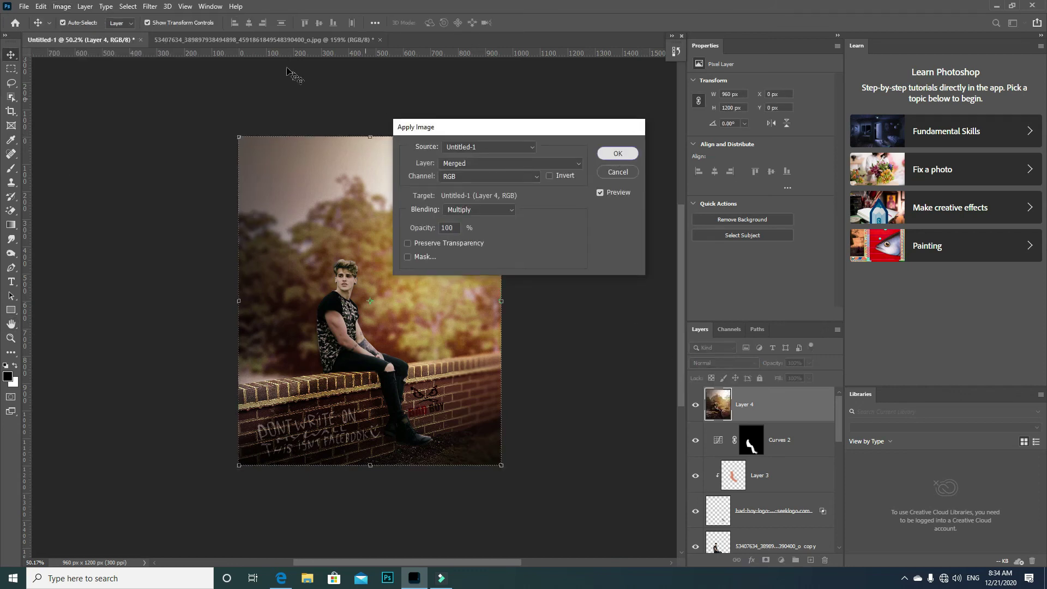
click(618, 155)
Darken Layer 4's edges with a lowered Camera Raw Vignetting amount
click(150, 6)
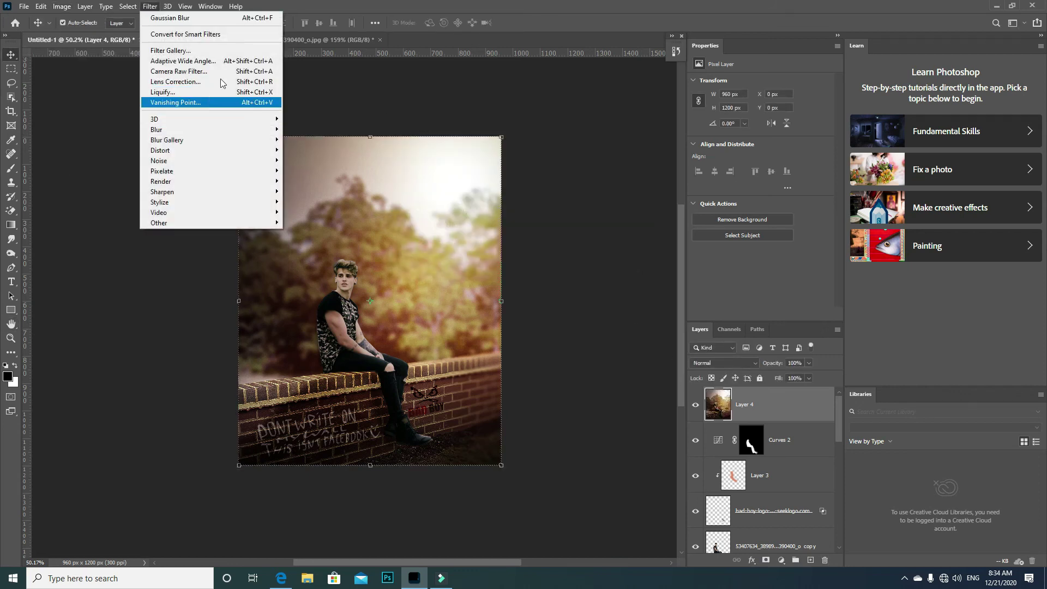
click(179, 71)
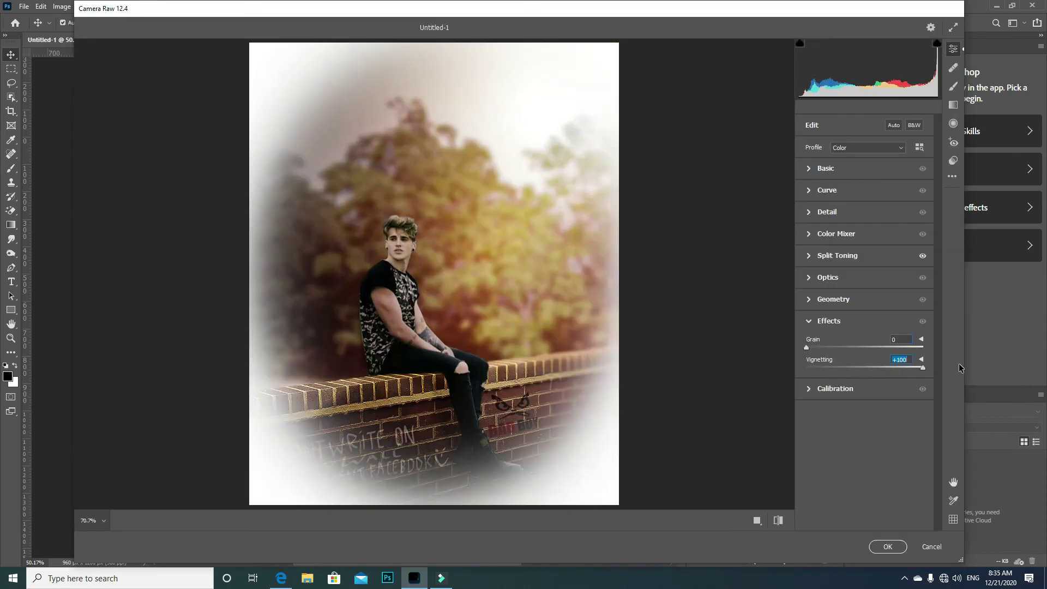
mouse_move(897, 367)
mouse_down()
mouse_move(834, 368)
mouse_move(853, 363)
mouse_up()
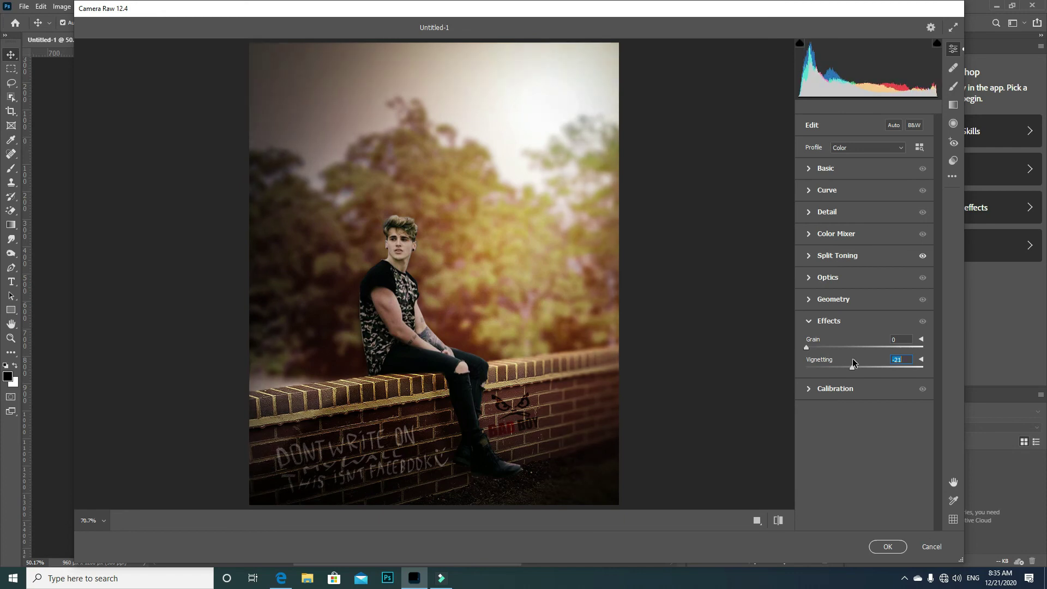
click(888, 547)
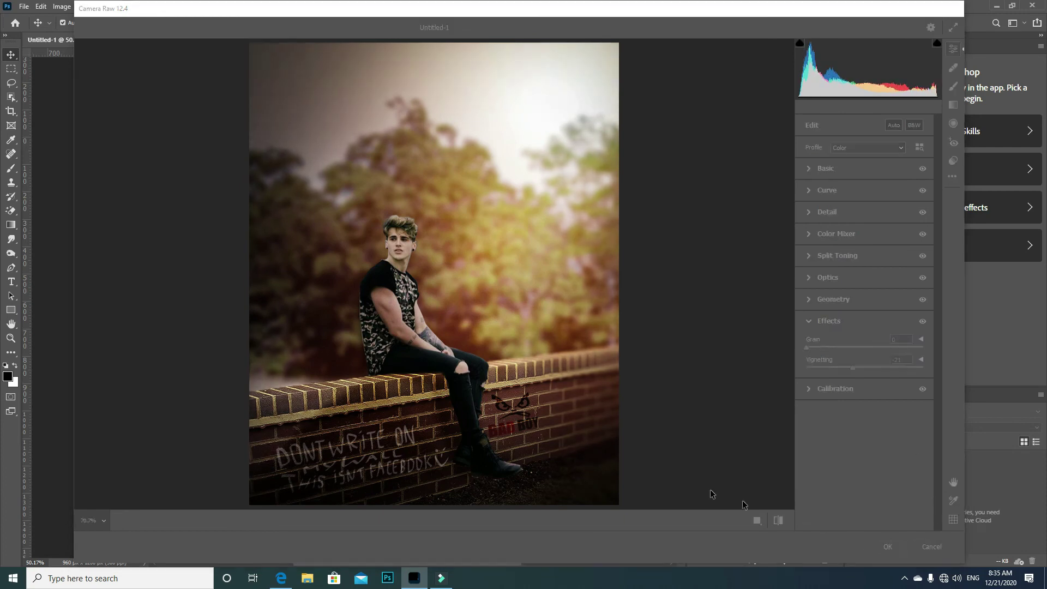
click(24, 6)
Place the black electric guitar, shrink and tilt it to lean on the wall beside the man's legs
click(68, 236)
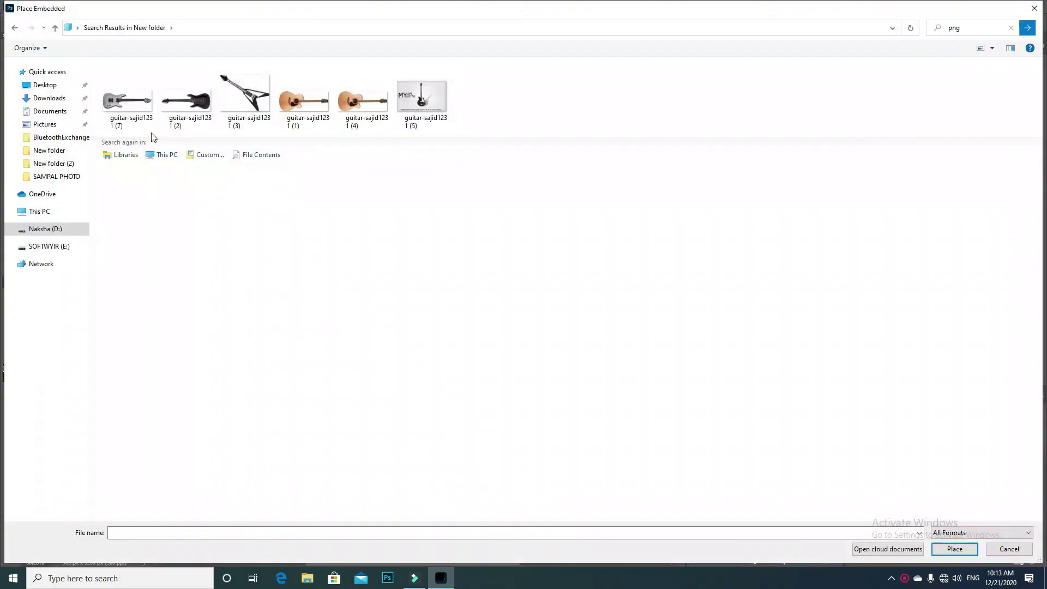
double_click(198, 102)
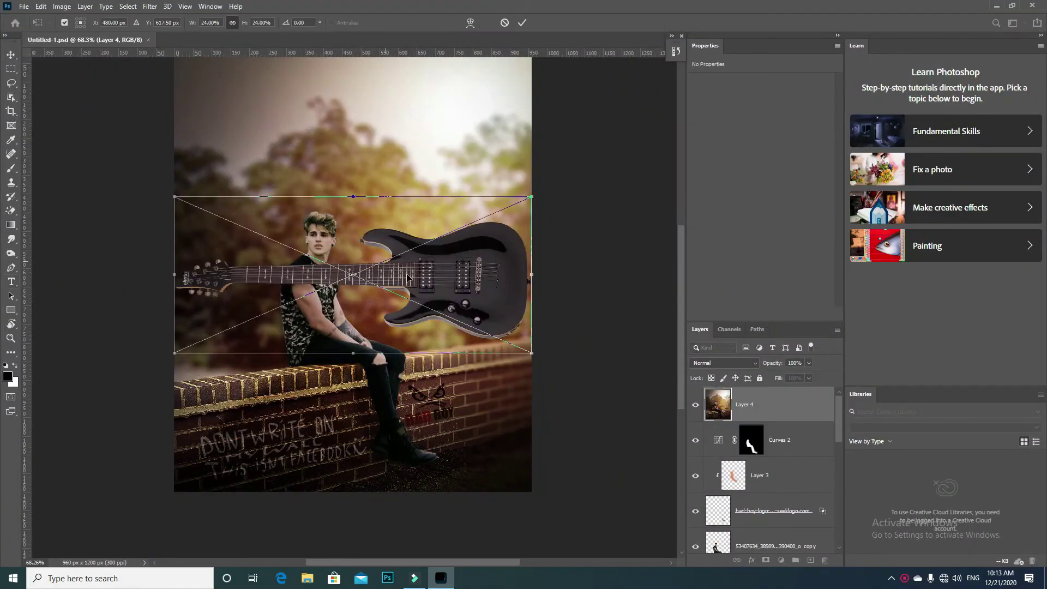
key(Return)
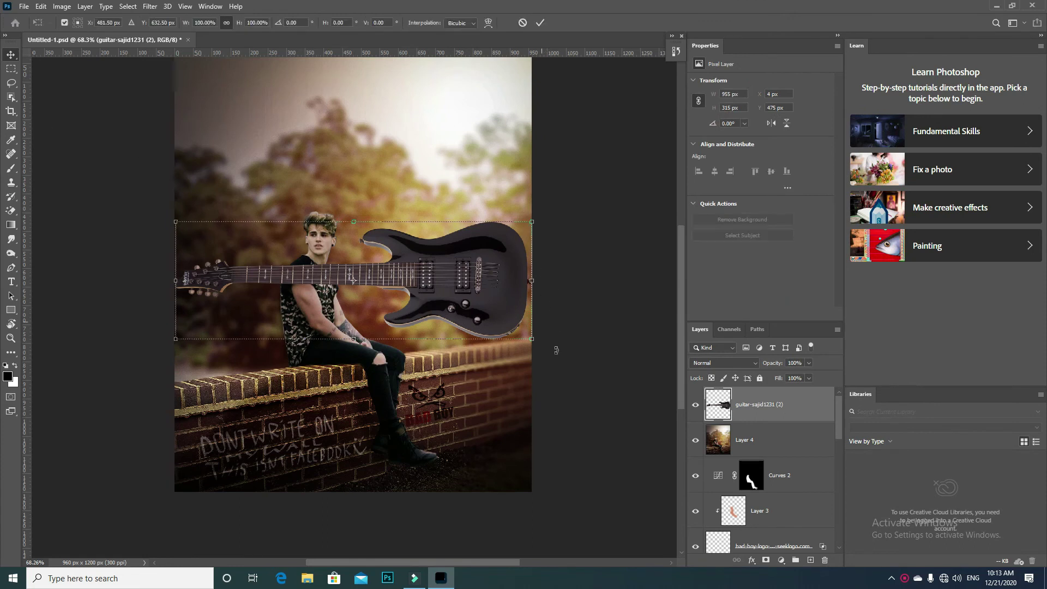
mouse_move(551, 281)
mouse_down()
mouse_move(442, 455)
mouse_move(428, 408)
mouse_up()
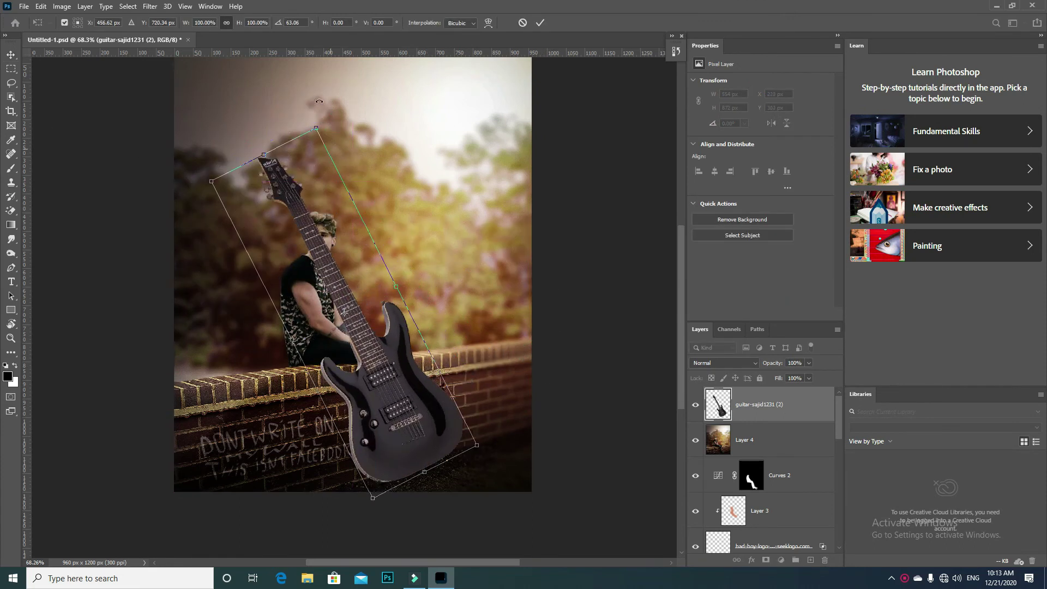
drag(259, 150, 293, 256)
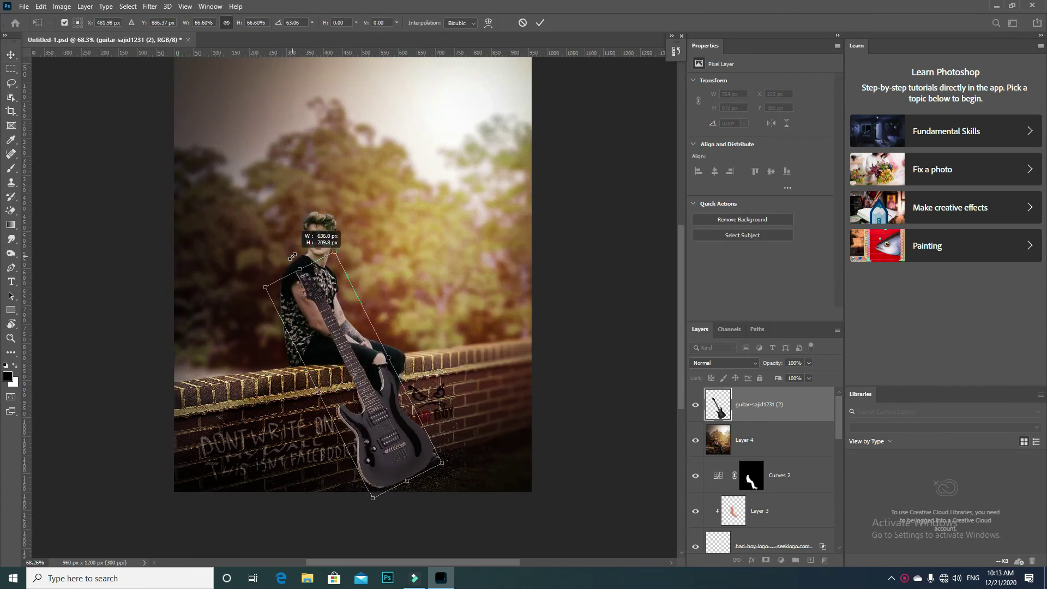
drag(371, 349, 389, 330)
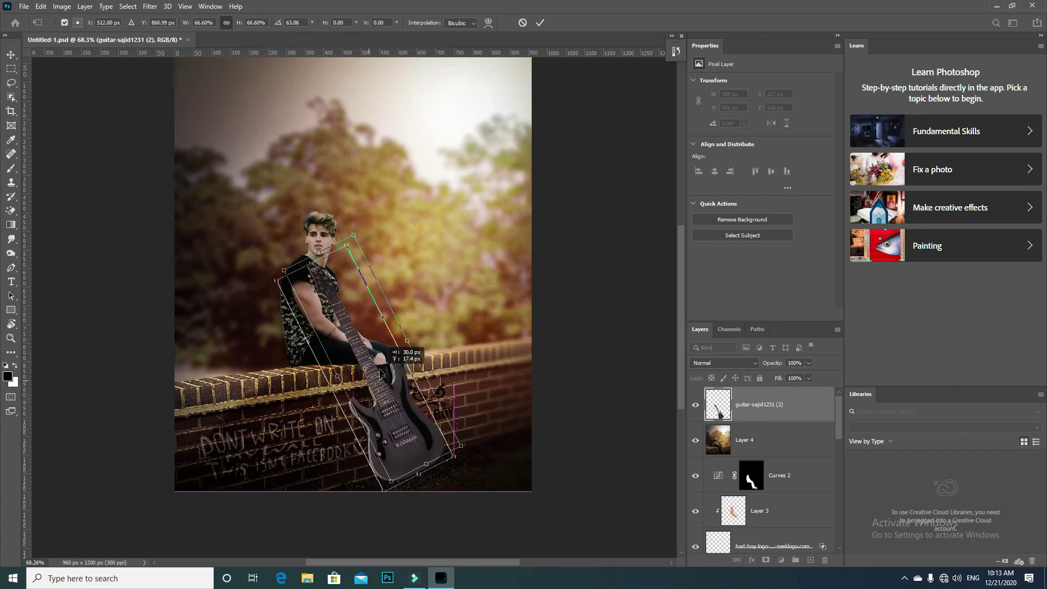
drag(360, 229, 343, 241)
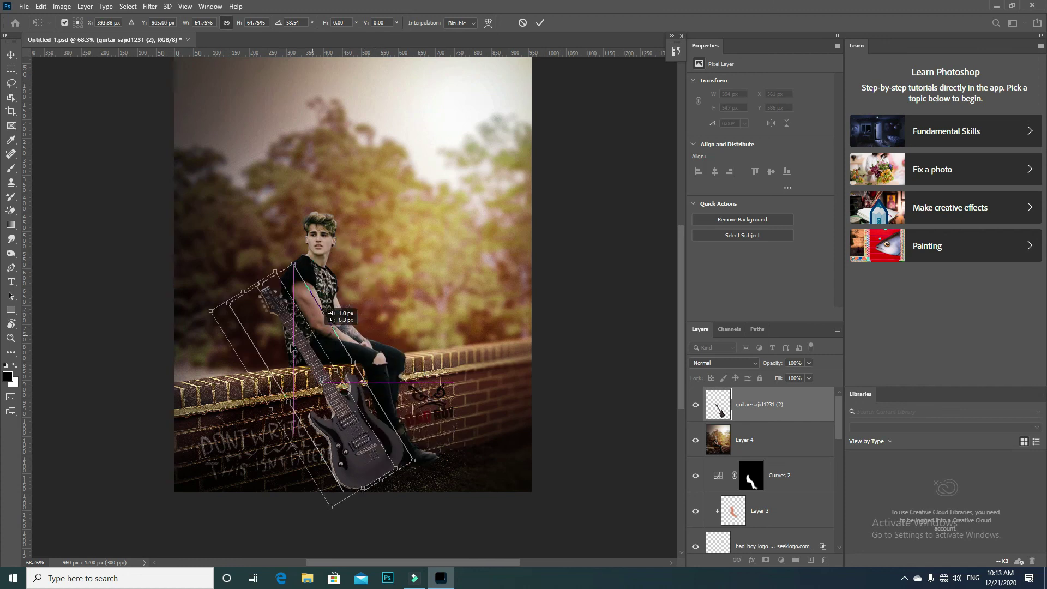
drag(401, 343, 347, 391)
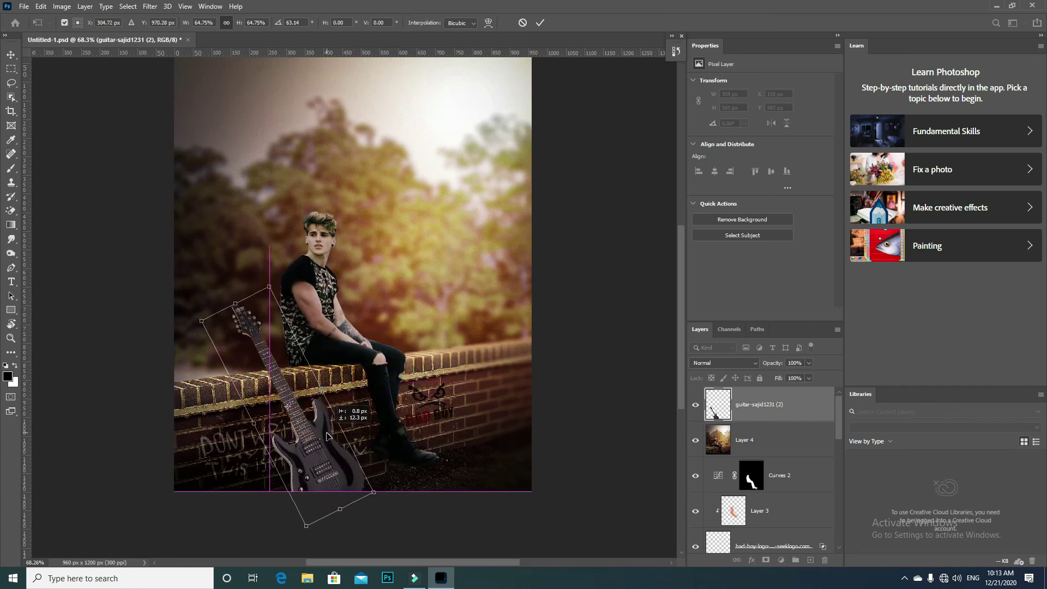
drag(325, 427, 333, 433)
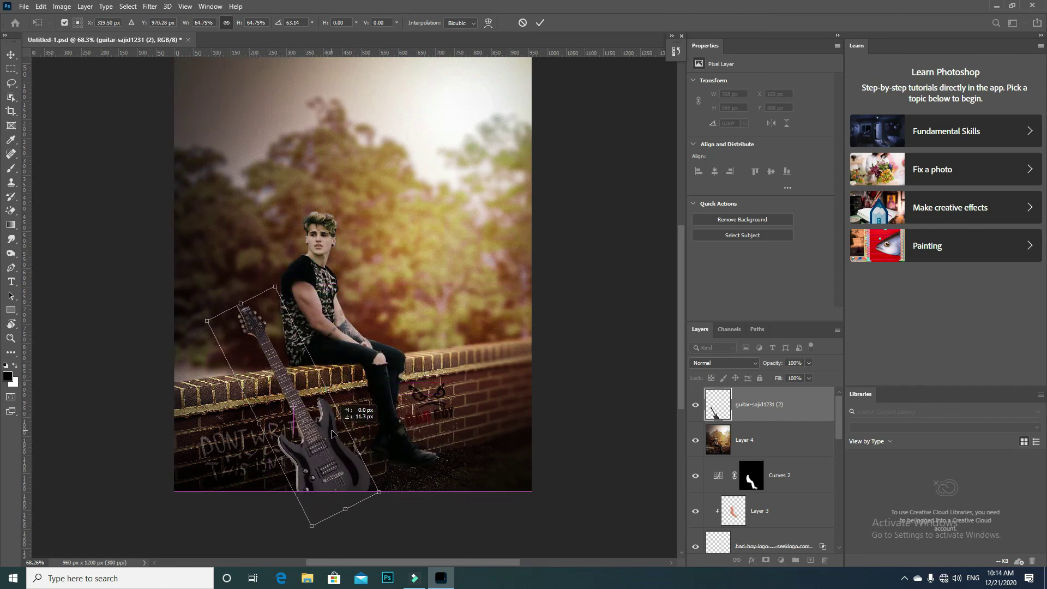
key(Return)
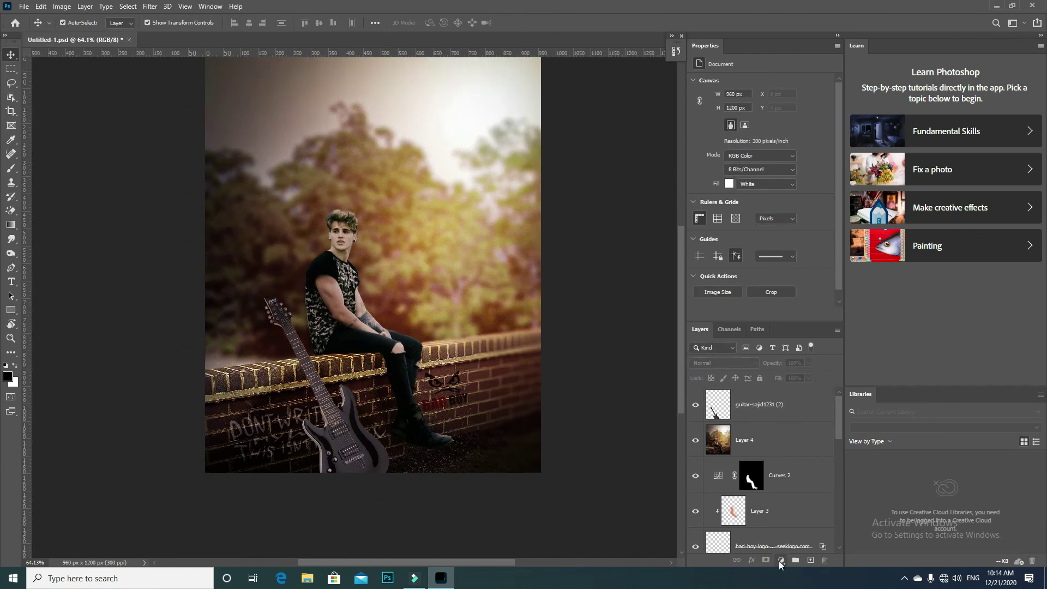
Add a Curves adjustment clipped to the guitar, with the curve pulled down to darken it
click(781, 560)
click(810, 421)
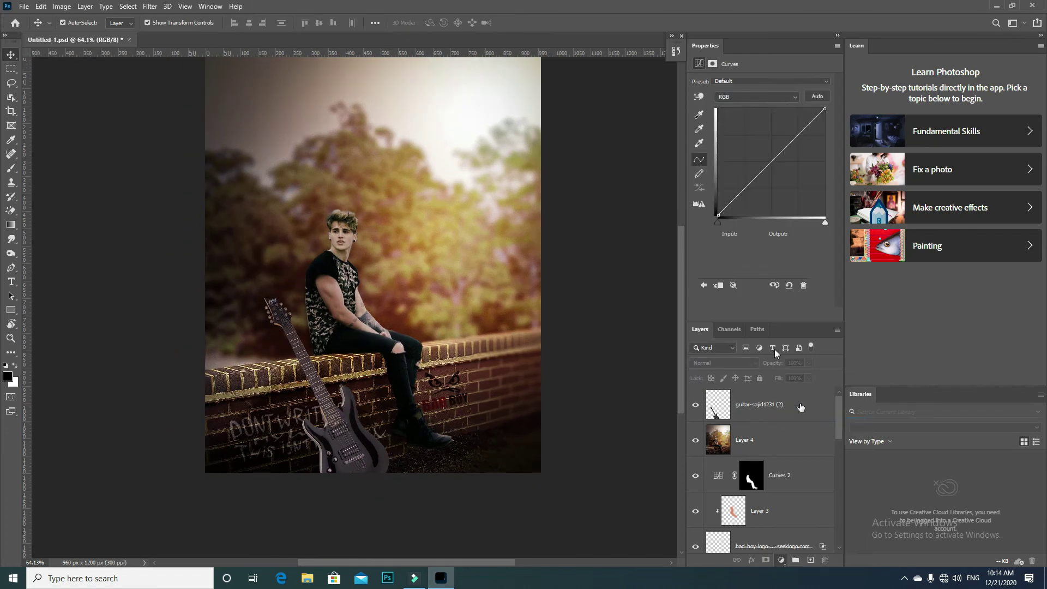
drag(762, 170, 762, 153)
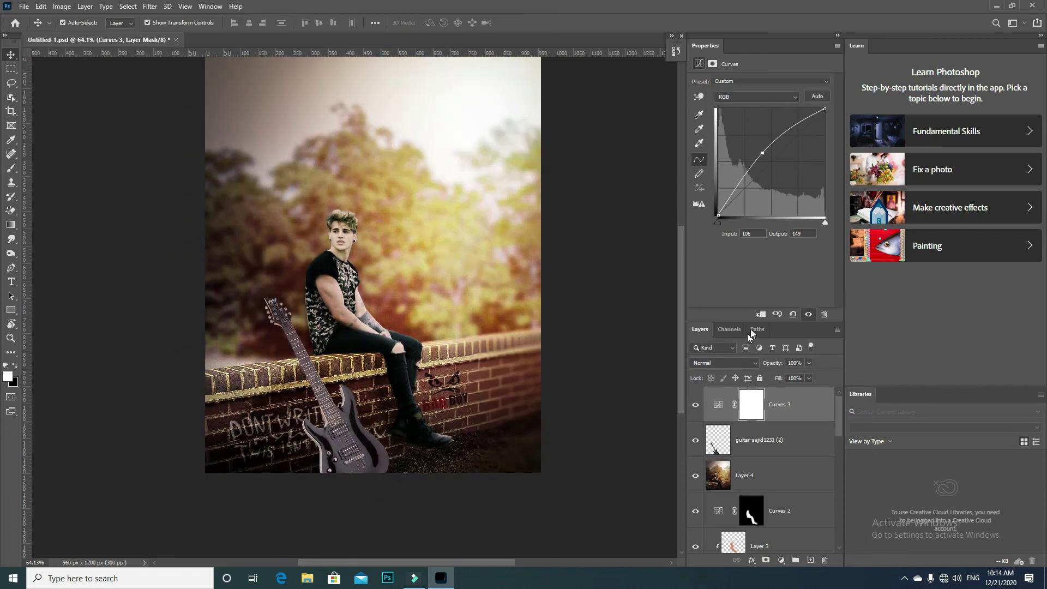
click(768, 315)
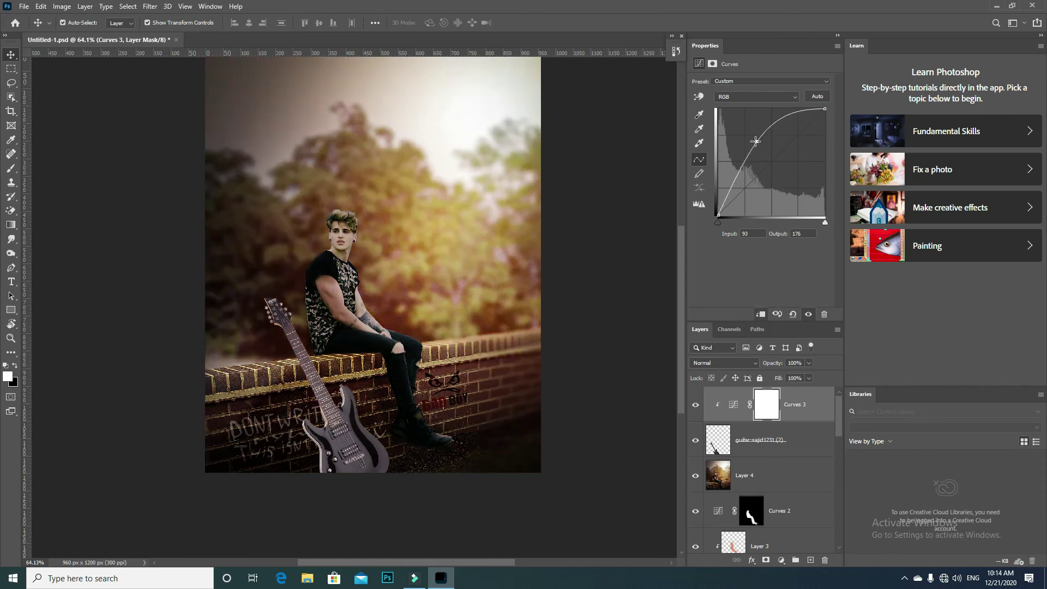
drag(755, 141, 758, 141)
drag(800, 187, 781, 174)
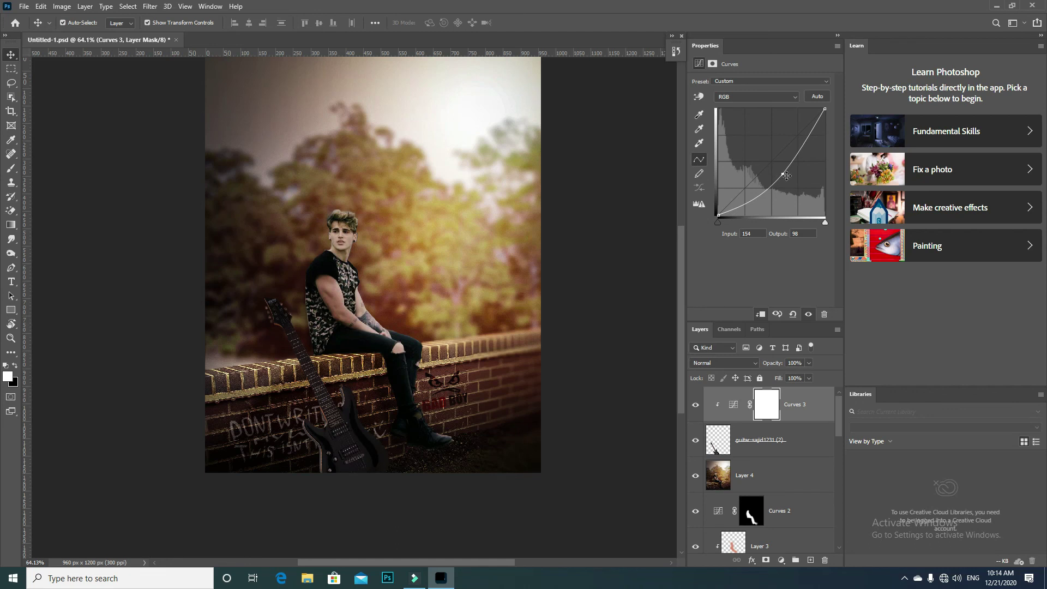
Invert the curves mask and paint shading onto the guitar's lower body with a soft brush
click(713, 63)
click(794, 209)
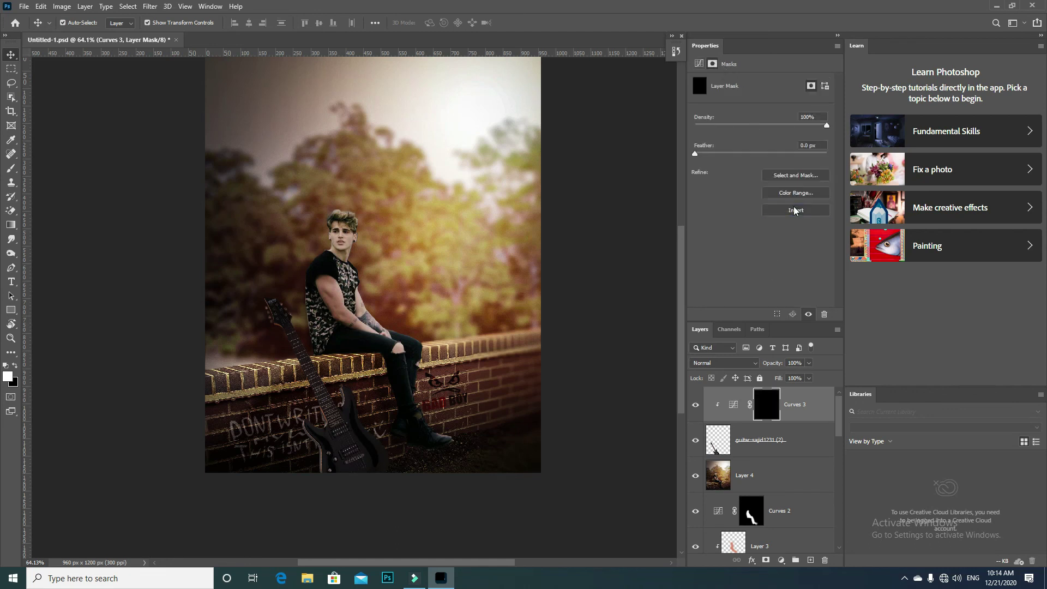
click(11, 169)
scroll(361, 422, up, 3)
right_click(366, 414)
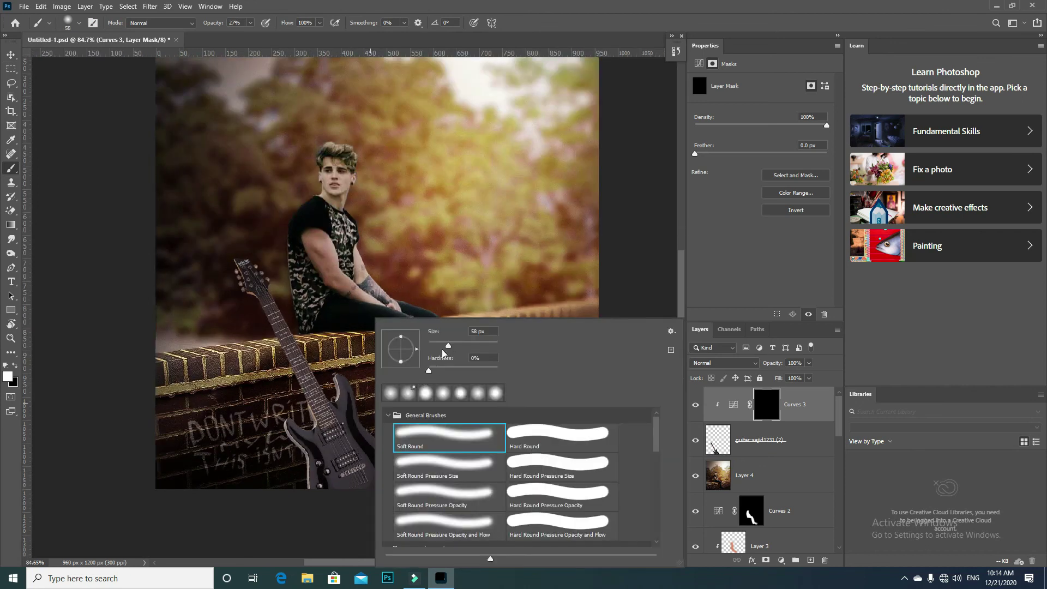
click(353, 390)
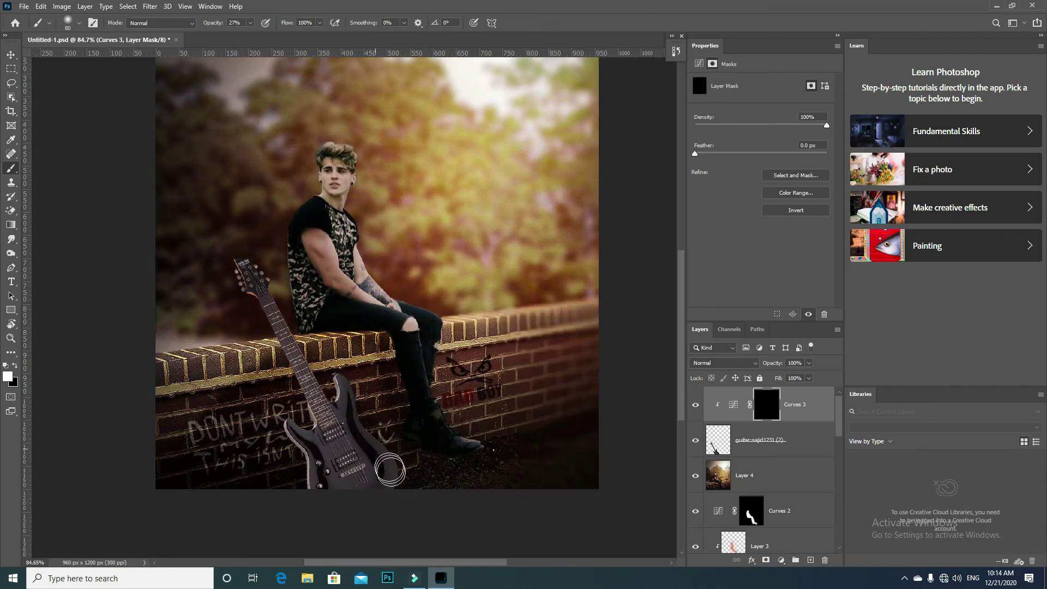
mouse_move(384, 472)
mouse_down()
mouse_move(353, 465)
mouse_move(300, 479)
mouse_up()
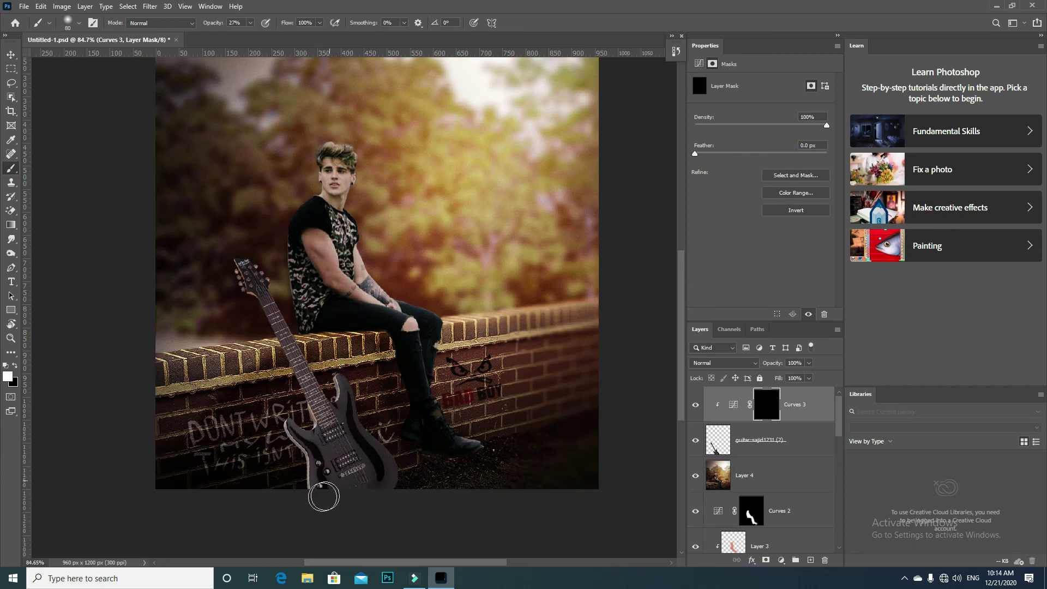
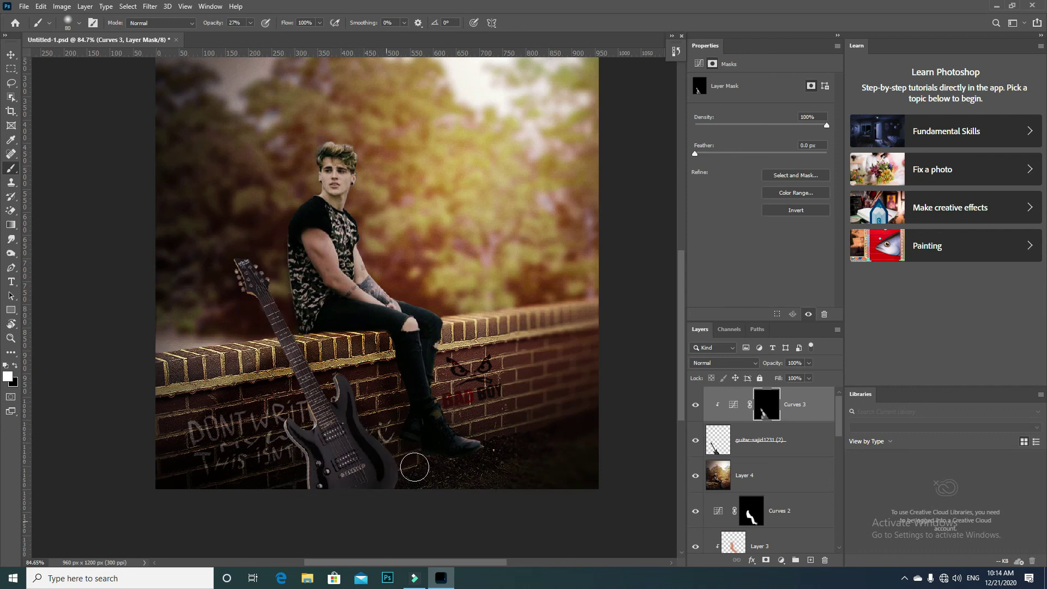
Move the guitar layer slightly right and down against the brick wall
click(11, 55)
drag(356, 458, 347, 459)
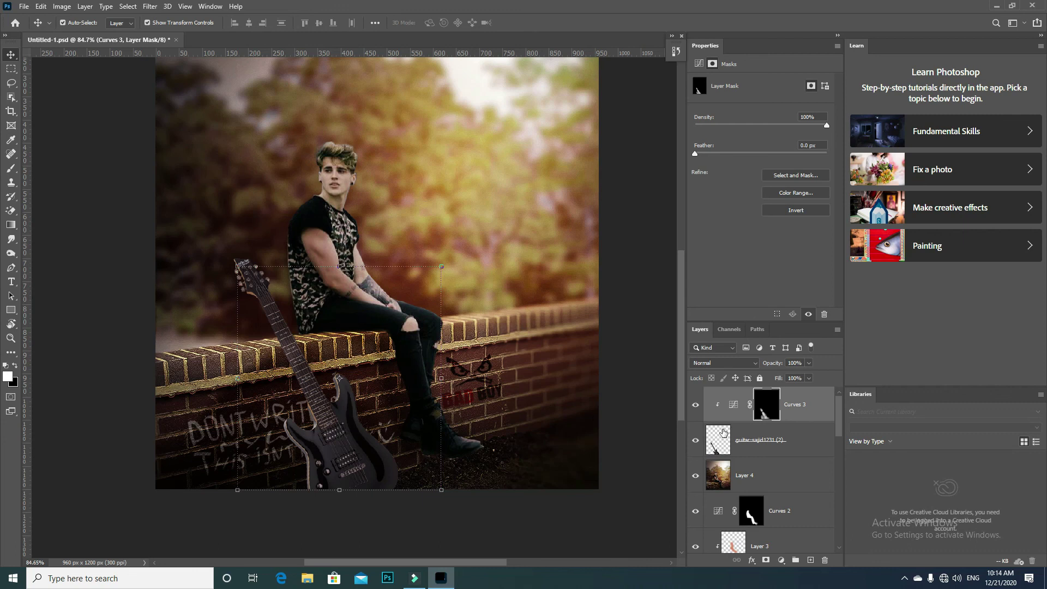
key(ctrl)
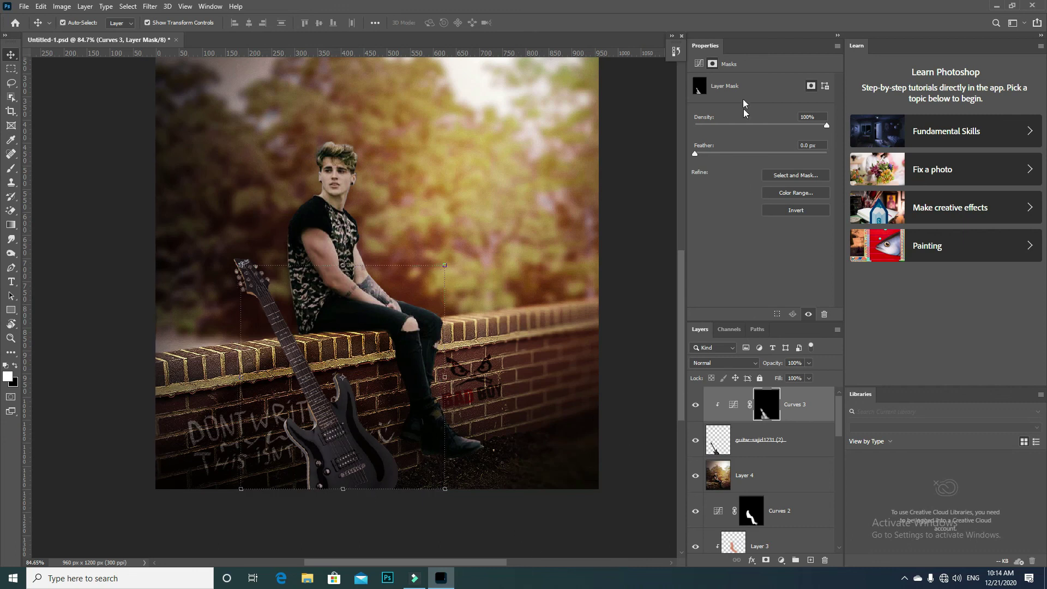
click(733, 404)
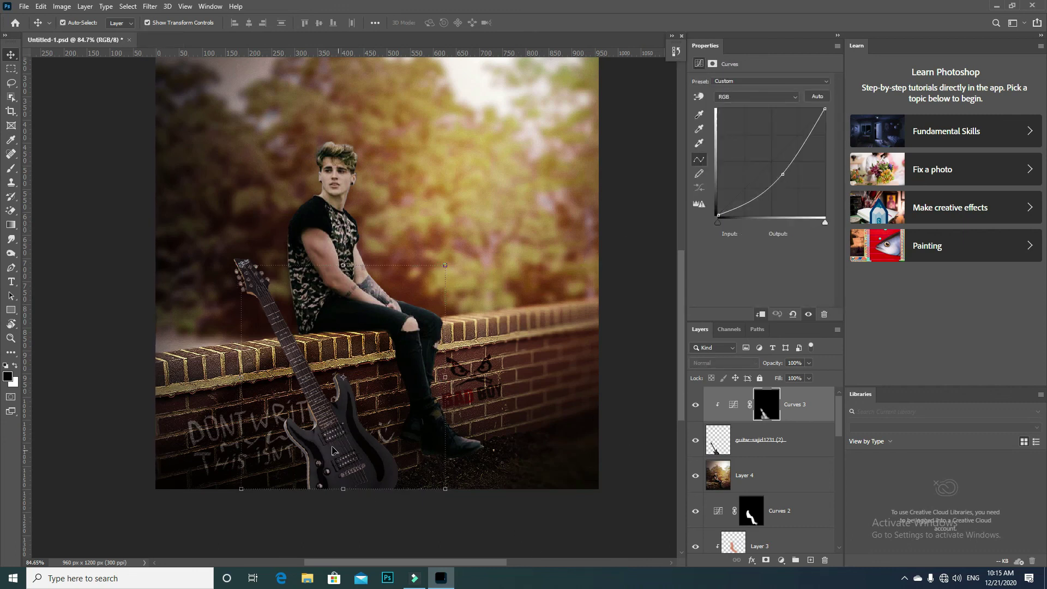
click(784, 443)
mouse_move(322, 444)
mouse_down()
mouse_move(338, 446)
mouse_move(327, 452)
mouse_up()
Zoom out and back in on the composite, then select the Curves 3 layer
scroll(416, 498, down, 3)
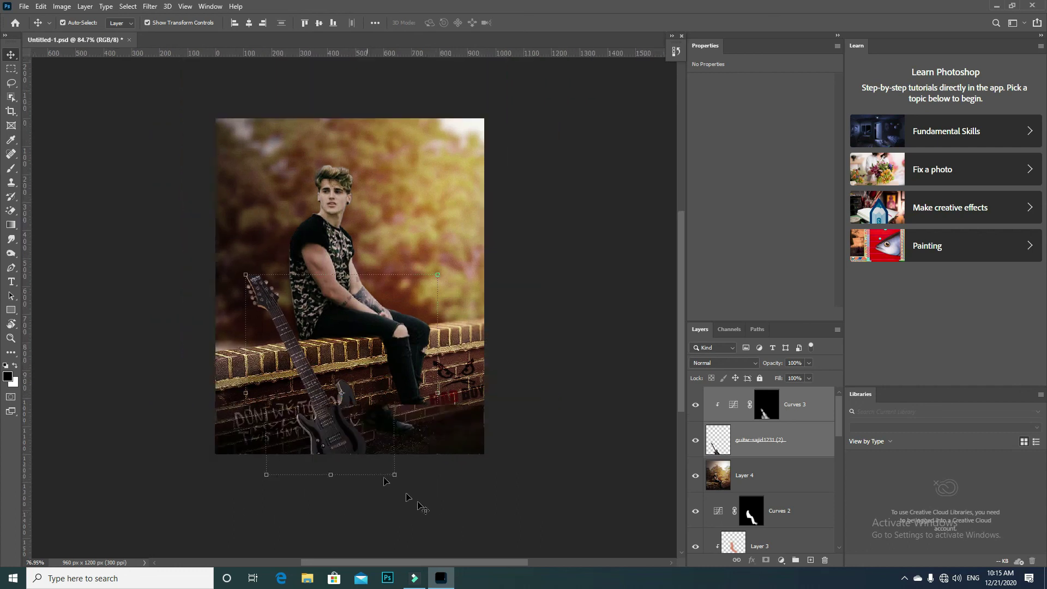
click(522, 408)
scroll(382, 327, down, 2)
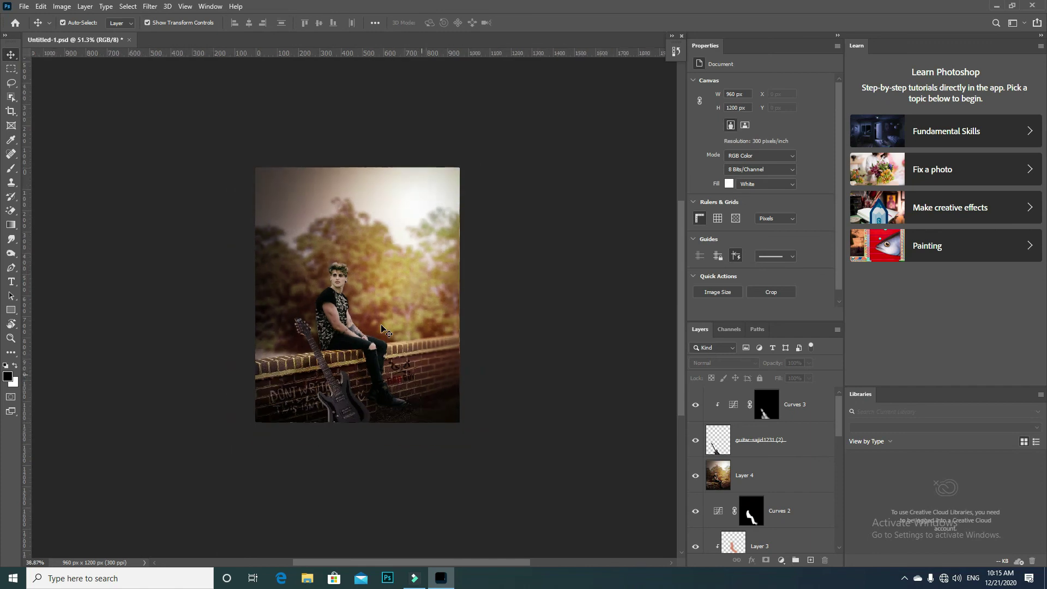
scroll(307, 304, up, 2)
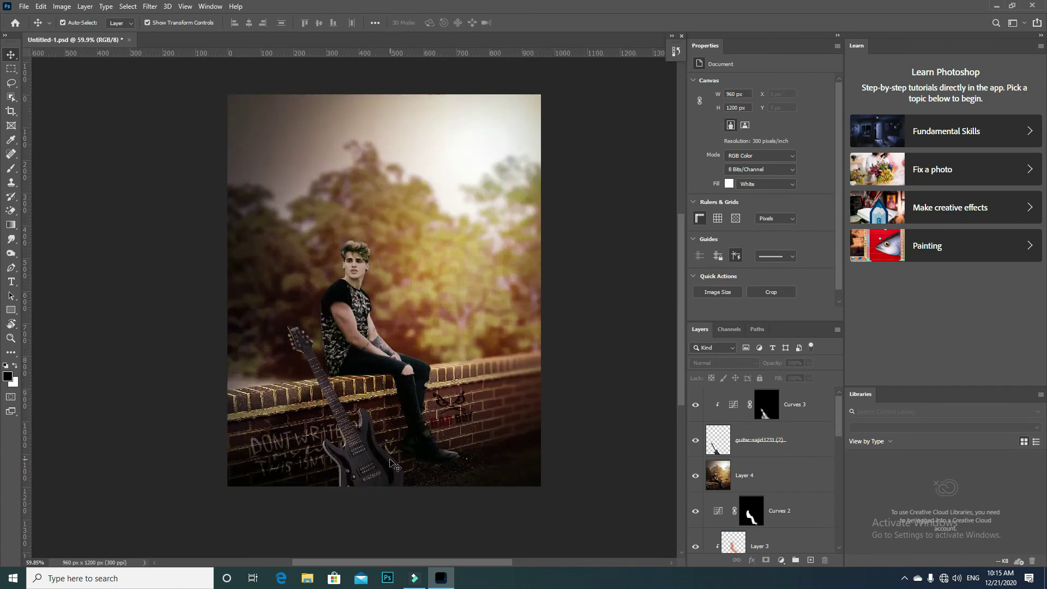
click(361, 448)
Set the foreground colour to a warm orange, cc8d3c
scroll(421, 497, up, 1)
click(8, 376)
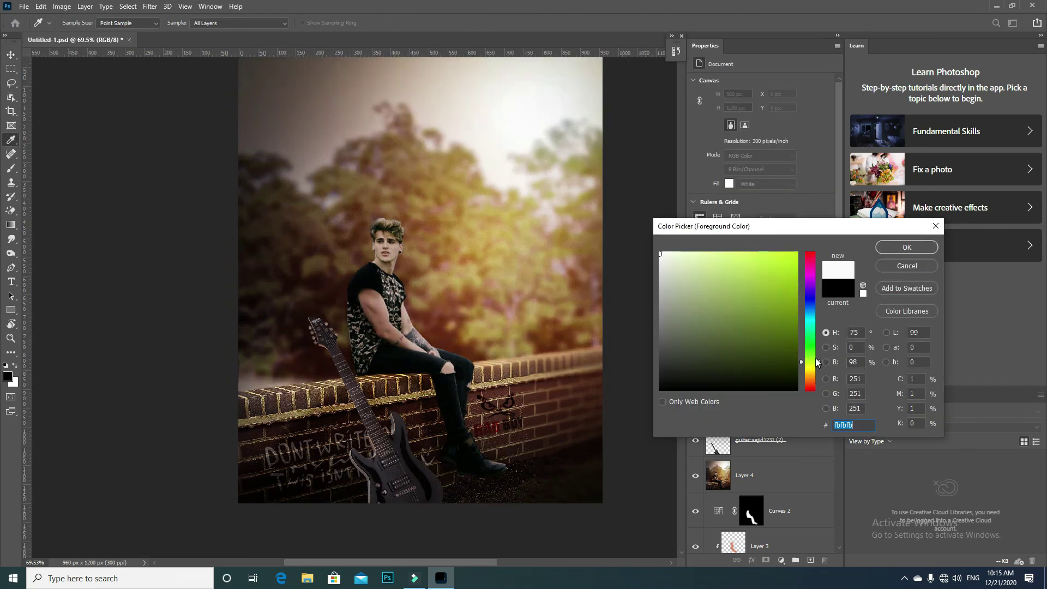
click(660, 254)
drag(817, 349, 817, 381)
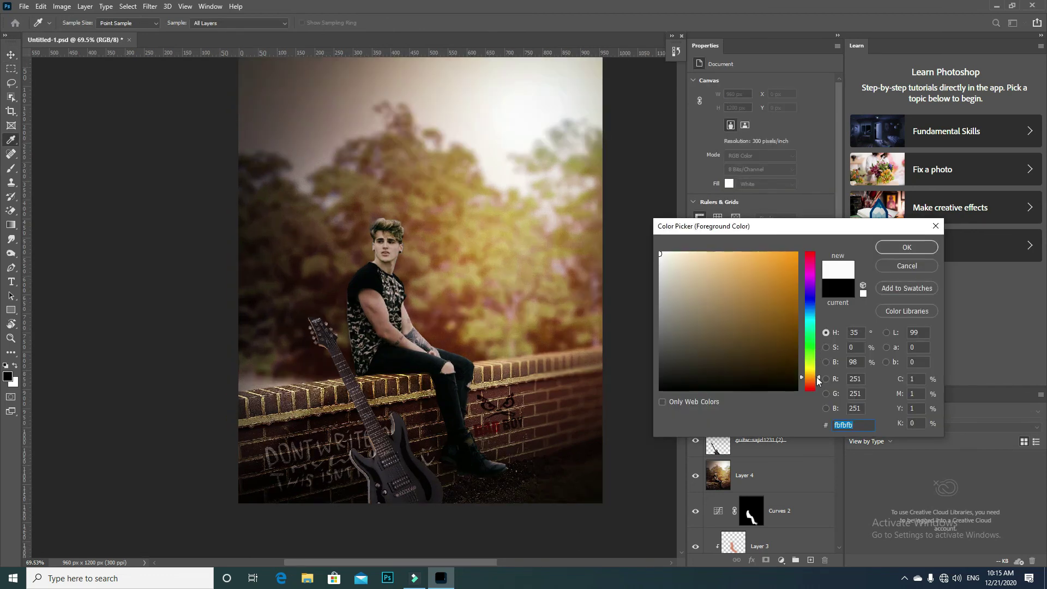
drag(773, 286, 757, 282)
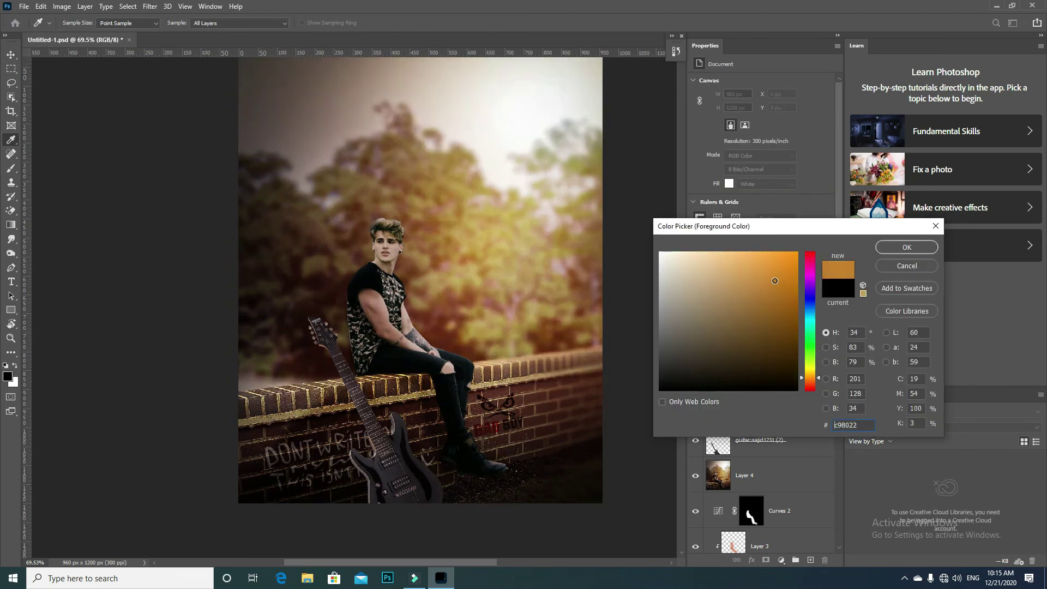
click(906, 247)
Add a new Layer 5 above Curves 3 and clip it to Curves 3
click(766, 404)
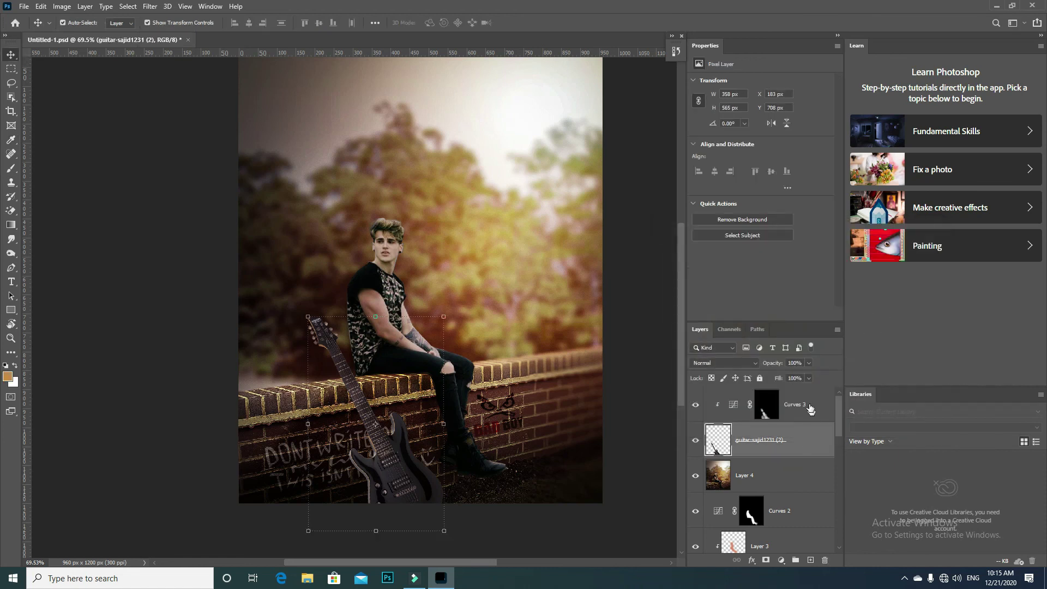
click(810, 560)
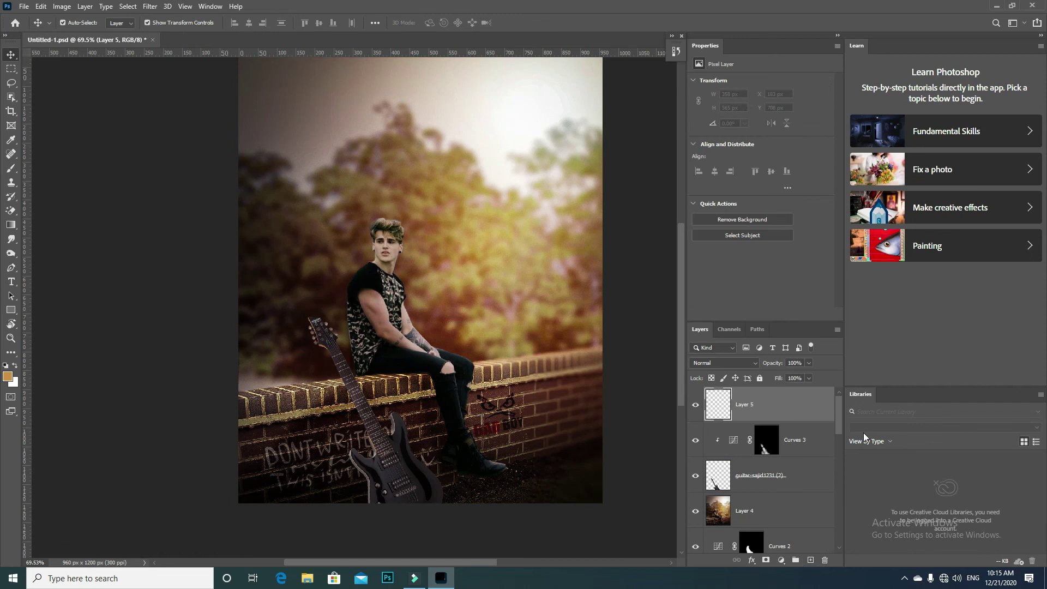
right_click(772, 401)
click(833, 316)
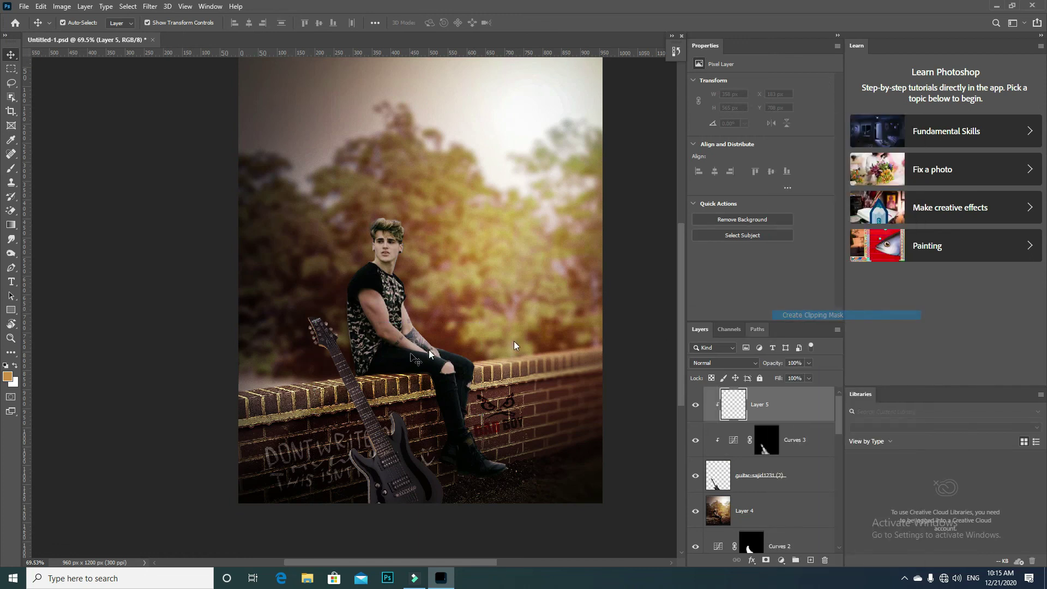
right_click(312, 324)
key(Escape)
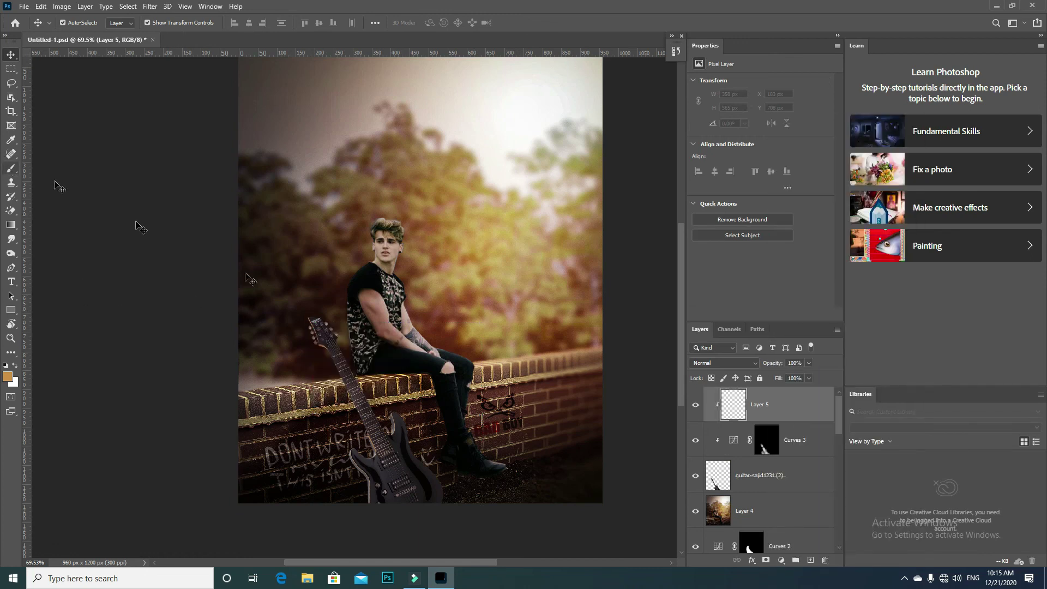
right_click(358, 265)
key(Escape)
Paint a faint orange brush stroke along the guitar neck on Layer 5
click(17, 169)
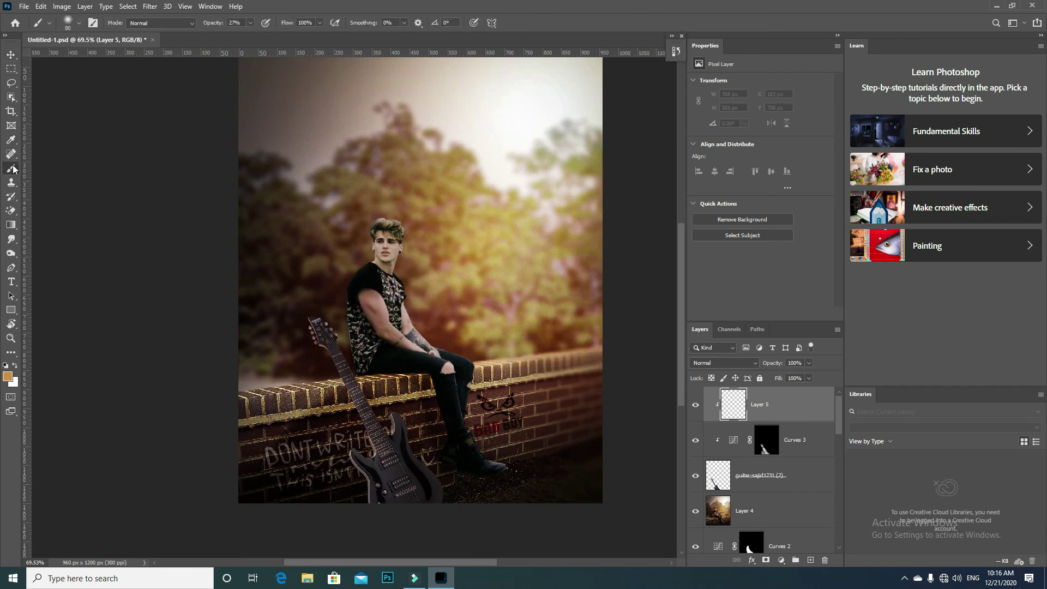
right_click(391, 254)
key(Return)
click(321, 322)
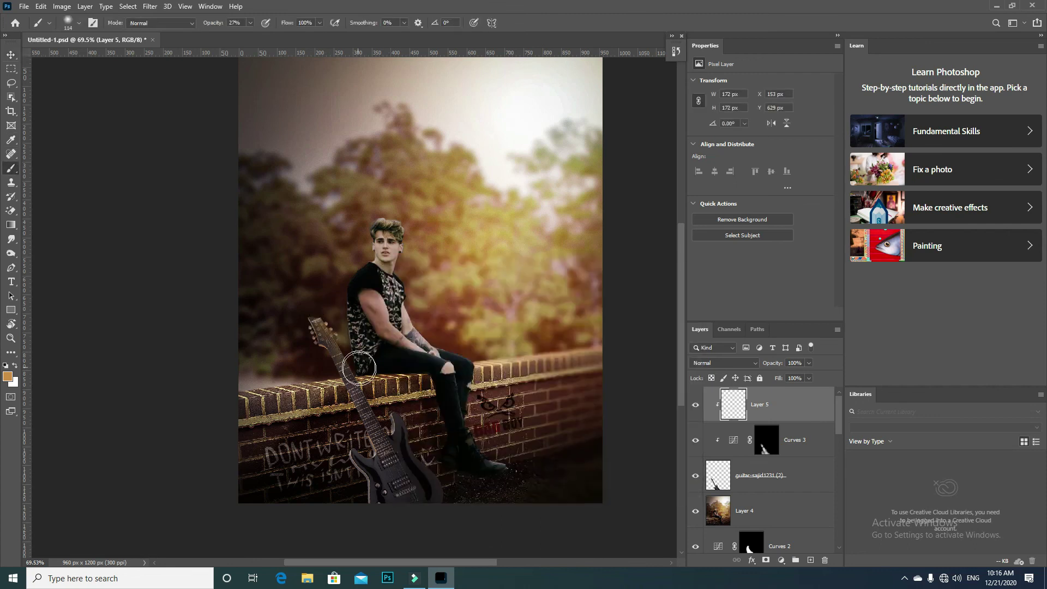
drag(322, 312, 370, 387)
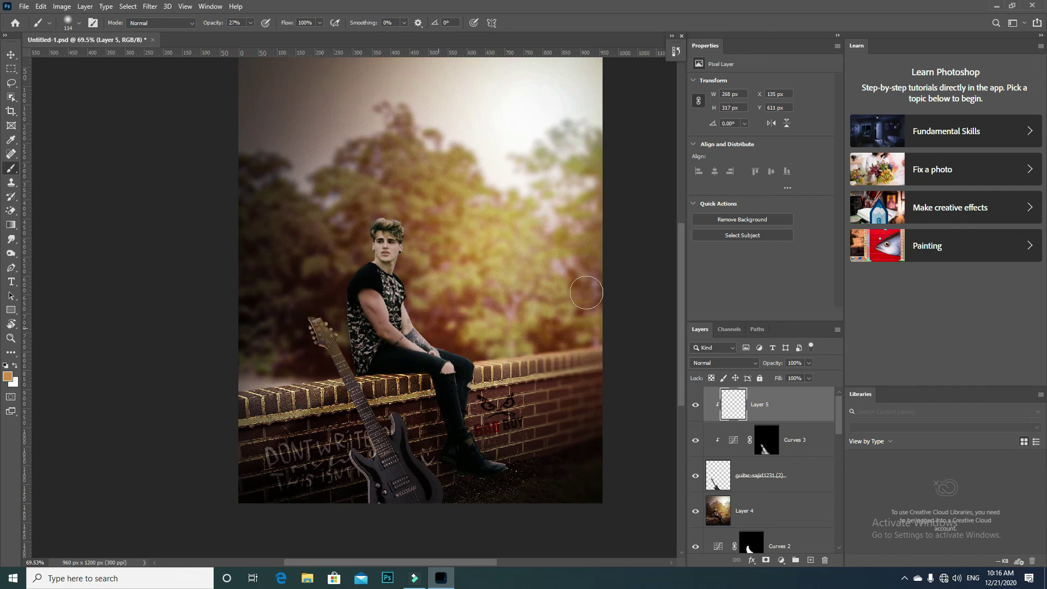
click(714, 360)
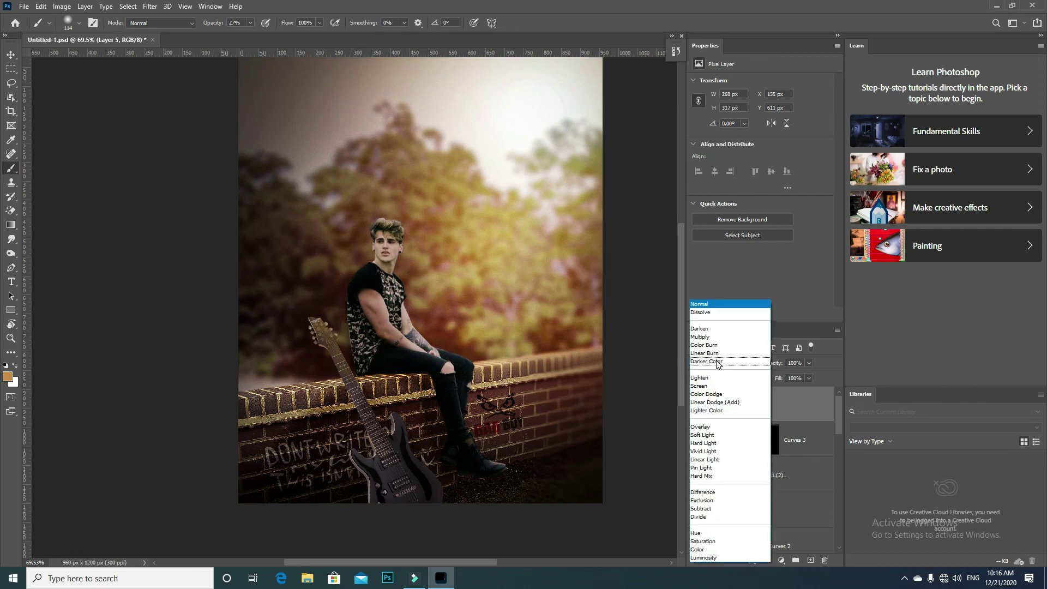
Set Layer 5 to Hard Light, paint more orange over the shirt and guitar, and lower opacity to 59%
click(709, 443)
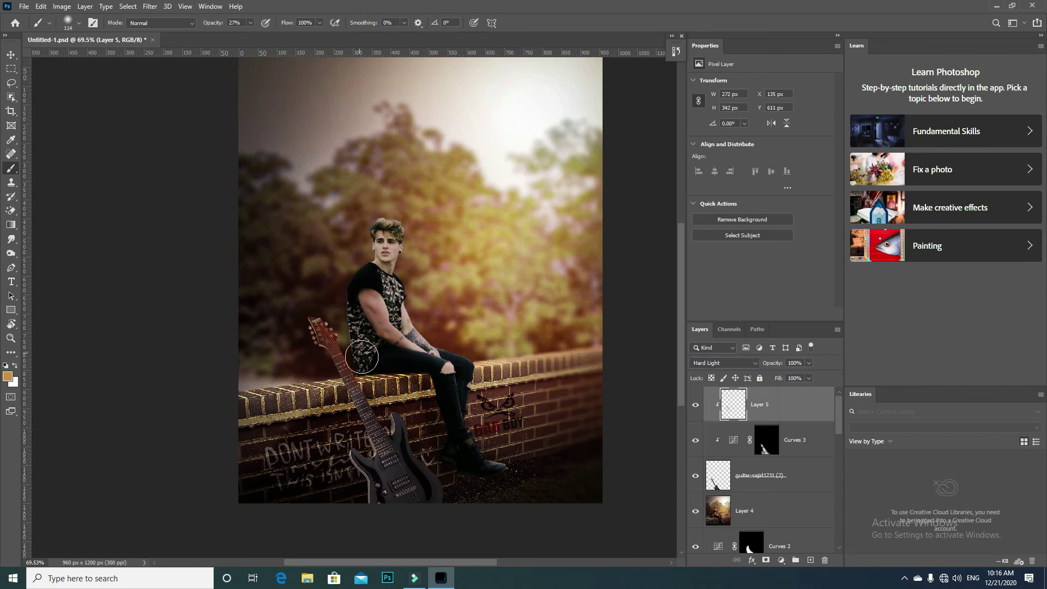
drag(362, 362, 334, 374)
drag(802, 375, 789, 378)
key(m)
scroll(222, 228, down, 3)
scroll(246, 229, up, 3)
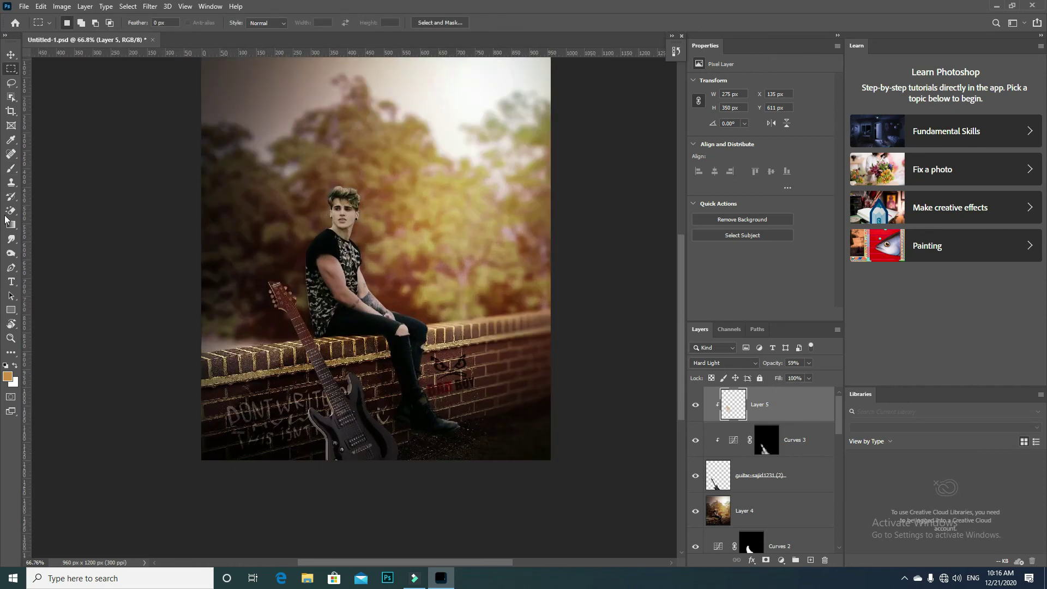
Switch to the regular Eraser and set its opacity to 17%
click(10, 213)
right_click(10, 212)
click(49, 210)
right_click(319, 298)
click(206, 23)
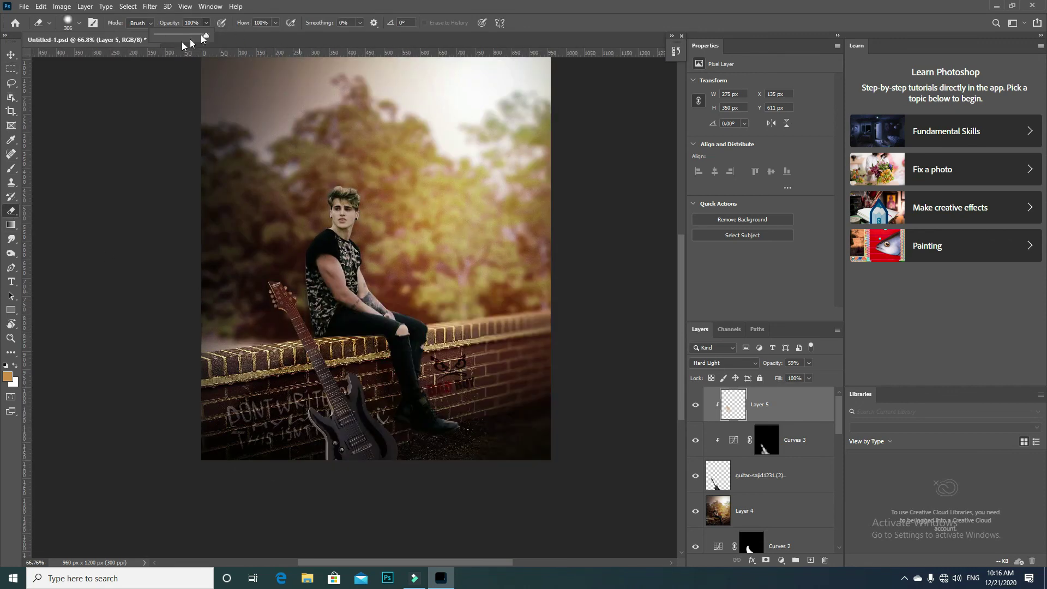
drag(161, 101, 165, 102)
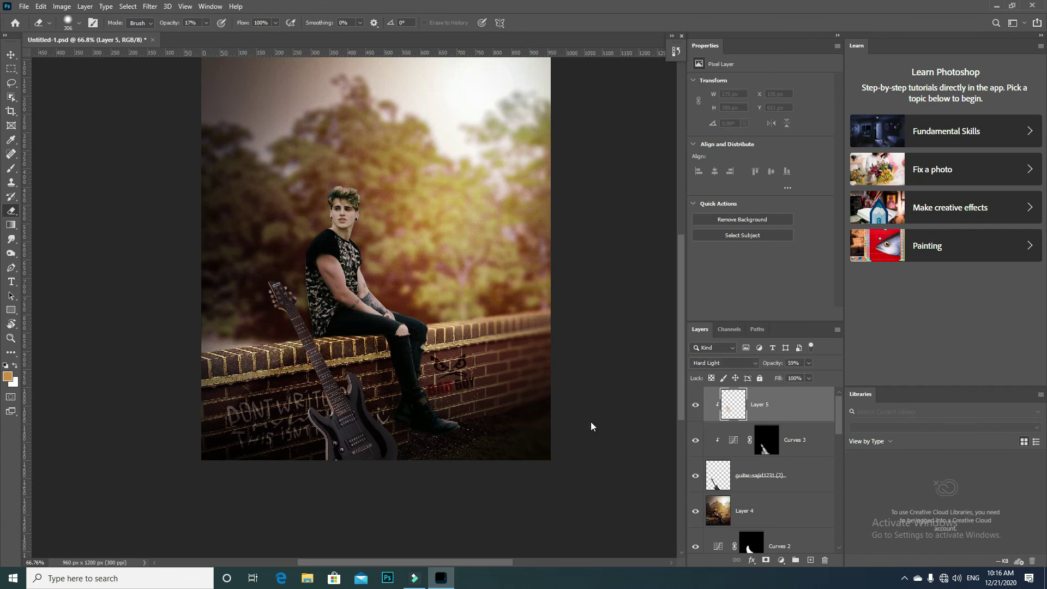
scroll(590, 421, down, 3)
scroll(467, 374, up, 2)
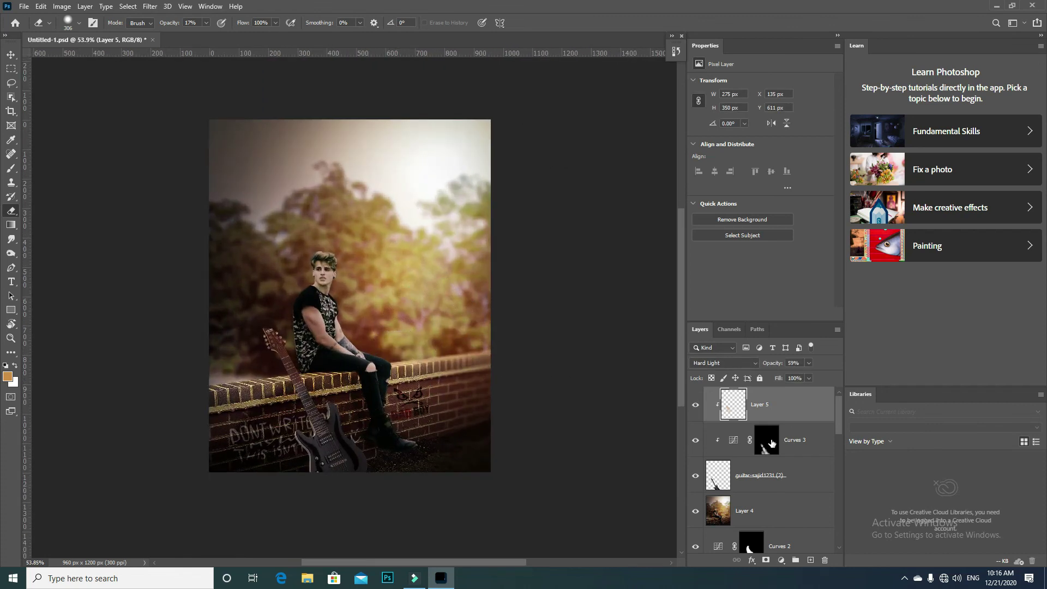
Reselect Layer 5 and return to the Brush tool
click(768, 442)
click(733, 406)
key(b)
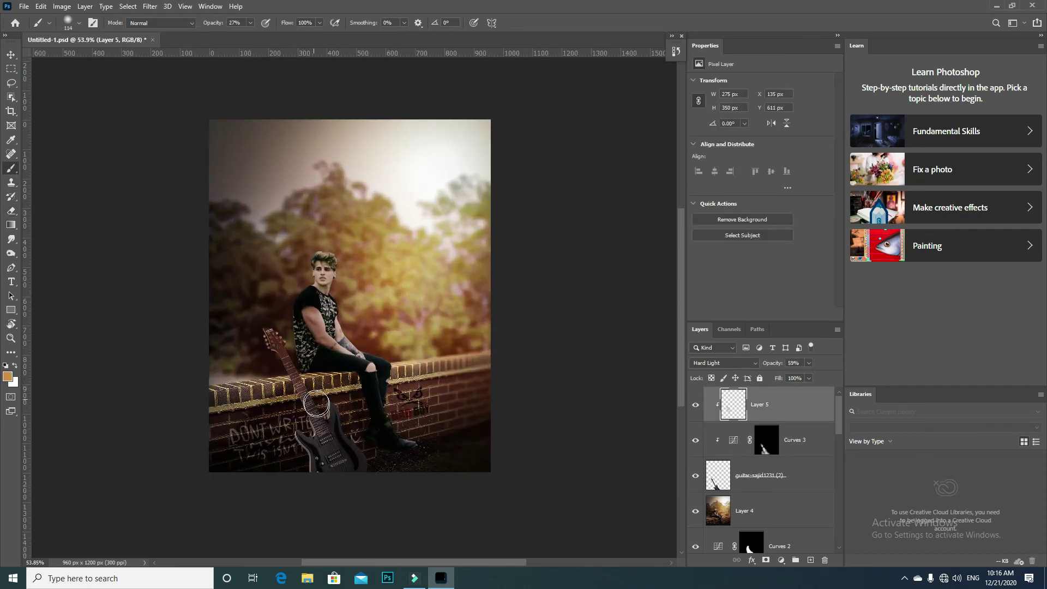
click(724, 362)
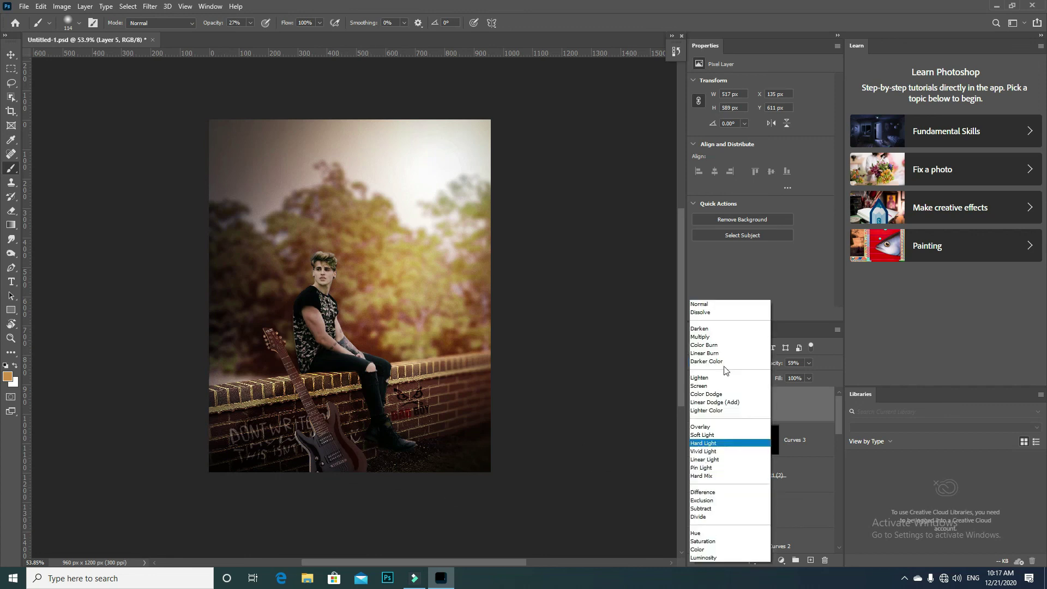
Switch Layer 5 to Soft Light at 100% opacity and paint warm light across the guitar body
click(703, 430)
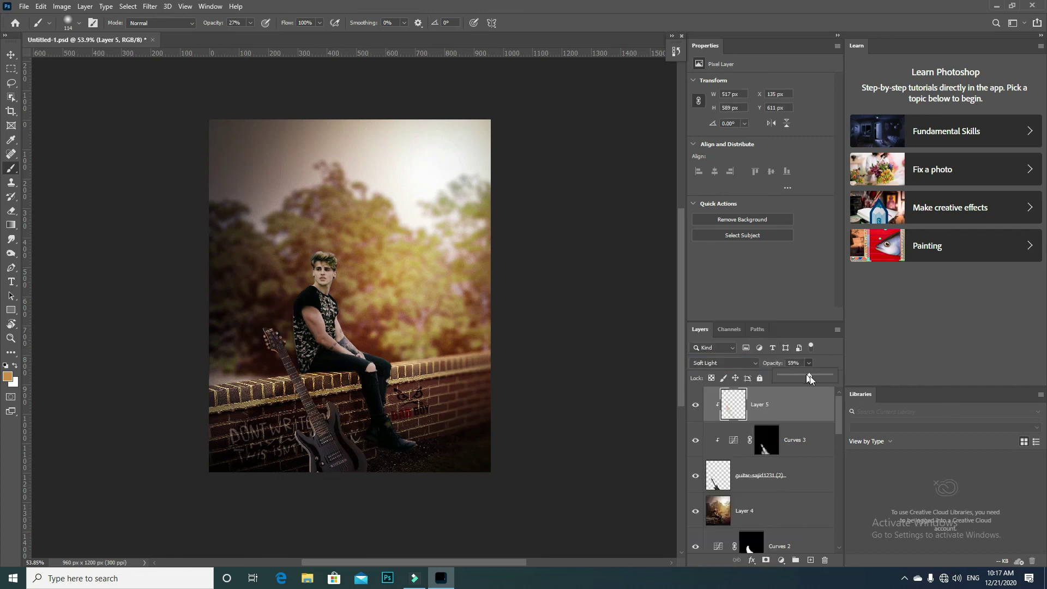
drag(810, 376, 855, 376)
drag(299, 434, 339, 435)
click(11, 213)
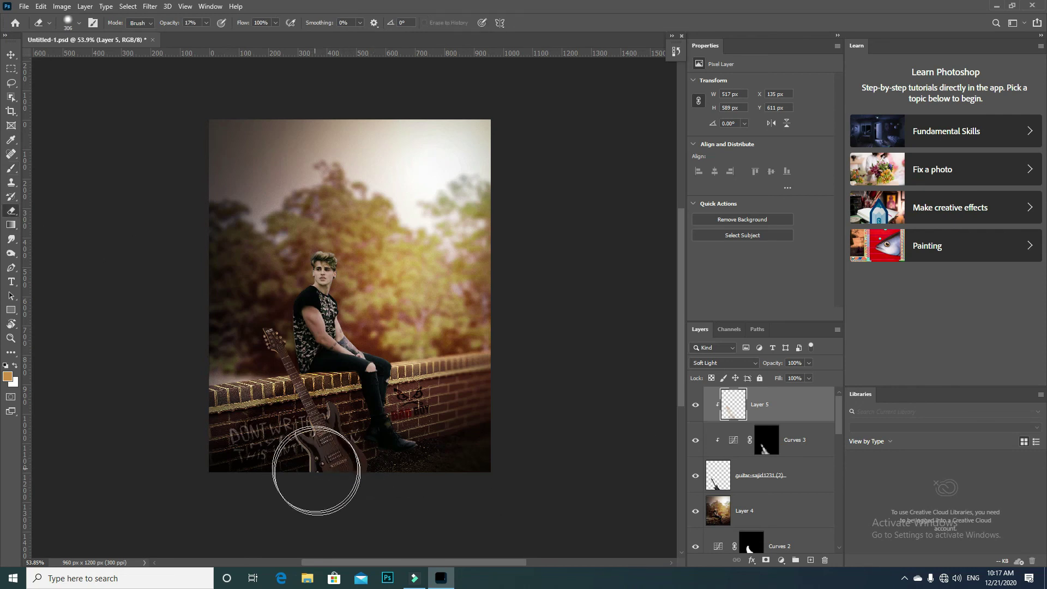
scroll(364, 377, down, 3)
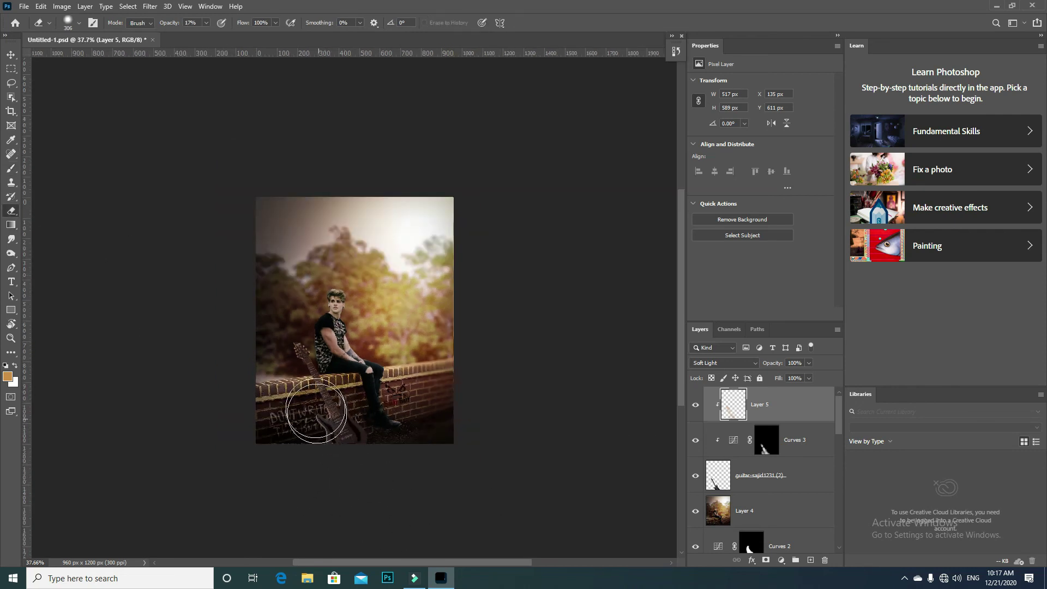